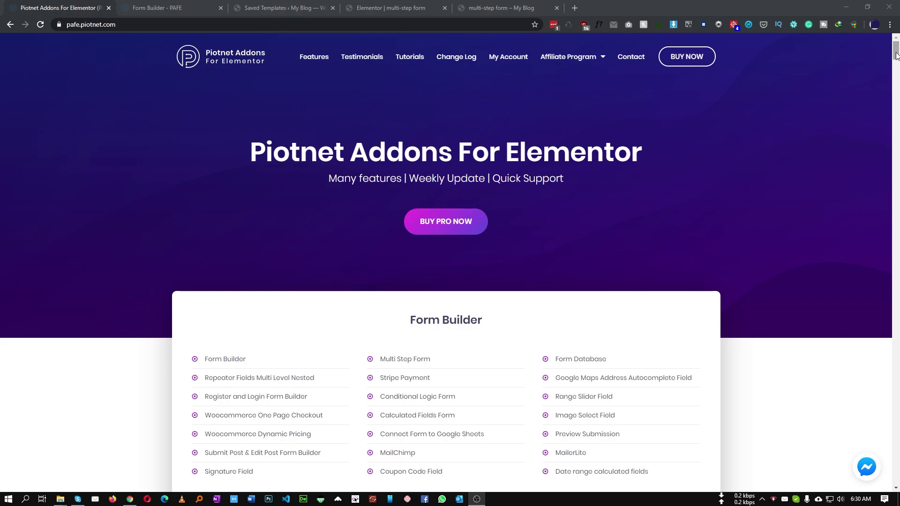
# Review the Piotnet Addons home page, from the Form Builder and Extensions feature lists to the pricing plans.
pyautogui.scroll(-8, 564, 307)
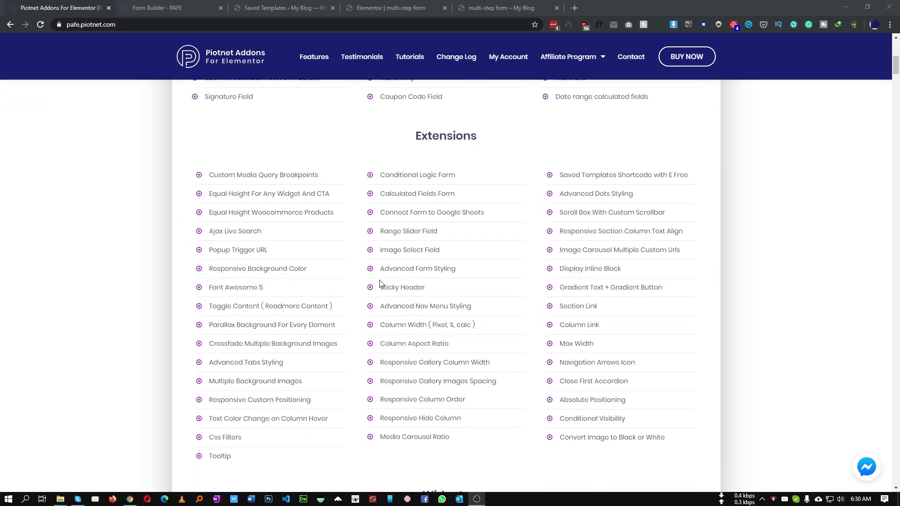
pyautogui.scroll(8, 380, 284)
pyautogui.moveTo(896, 49); pyautogui.dragTo(856, 454)
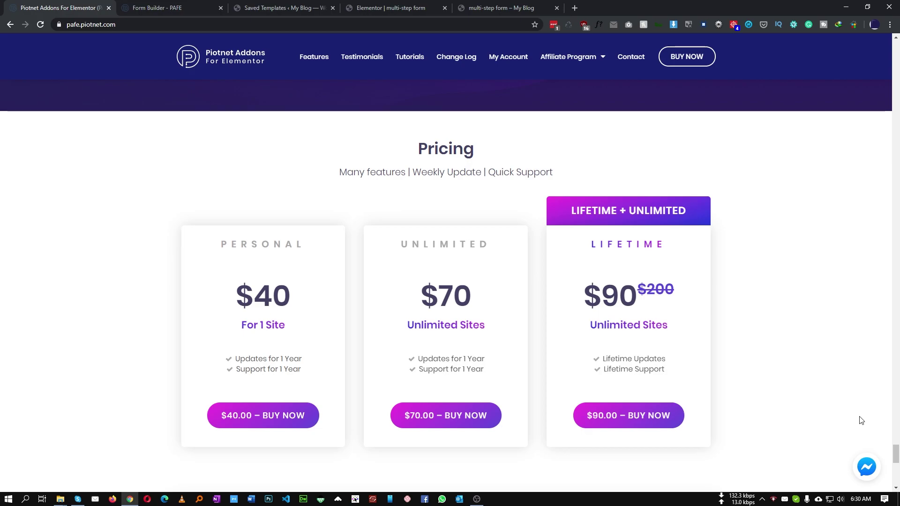
pyautogui.moveTo(894, 457); pyautogui.dragTo(897, 47)
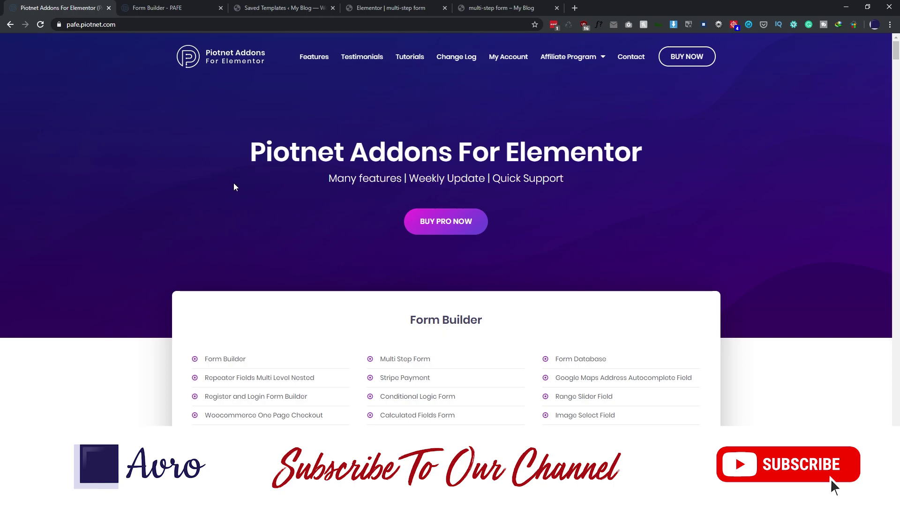
# Try the Multi Step Form demo on the Form Builder page, choosing Vietnam as the destination and continuing to the second step.
pyautogui.click(165, 10)
pyautogui.scroll(-1, 278, 216)
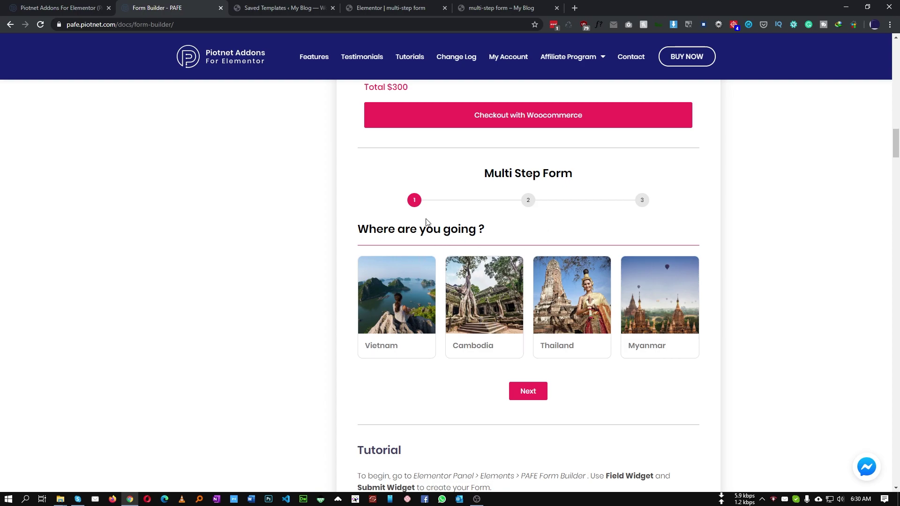
pyautogui.click(434, 339)
pyautogui.moveTo(358, 229); pyautogui.dragTo(461, 229)
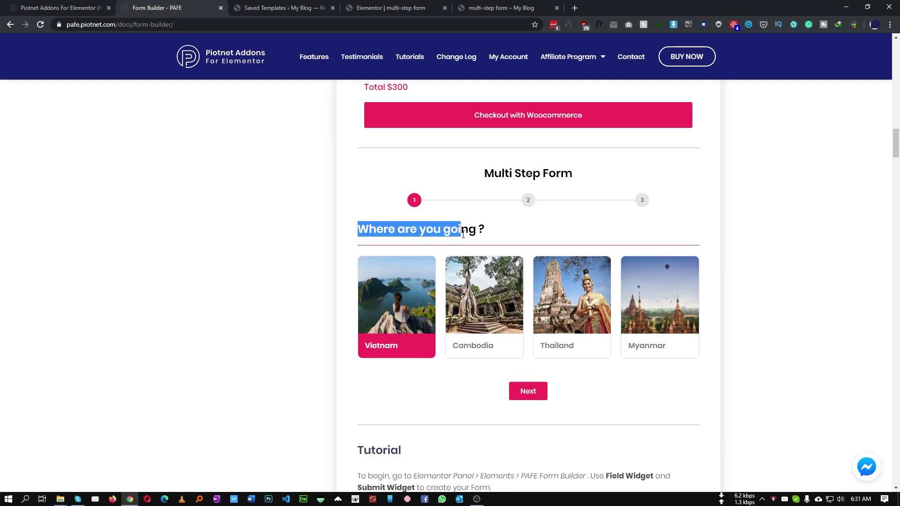
pyautogui.click(588, 324)
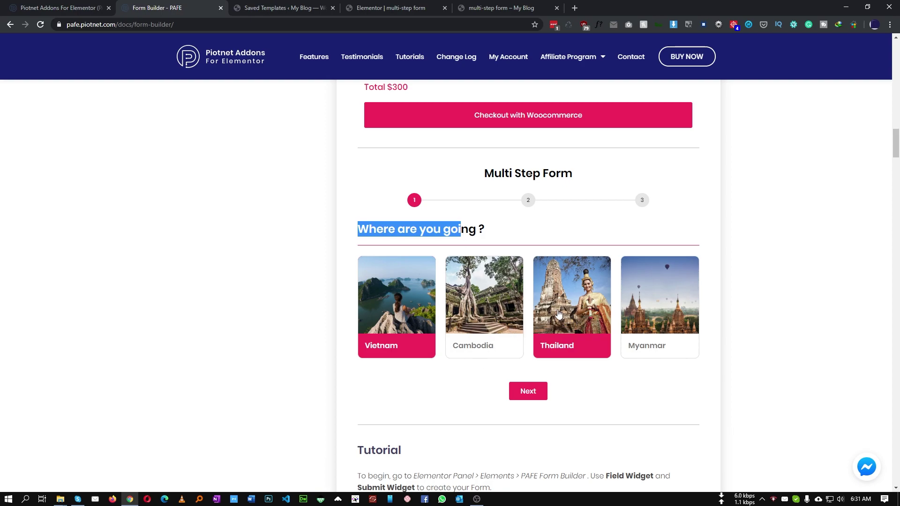
pyautogui.click(483, 315)
pyautogui.click(649, 323)
pyautogui.click(550, 316)
pyautogui.click(485, 315)
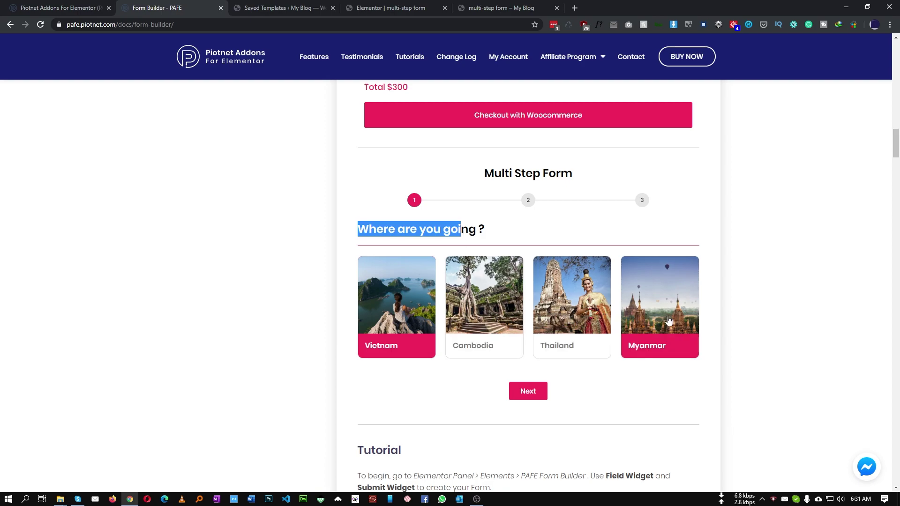
pyautogui.click(644, 313)
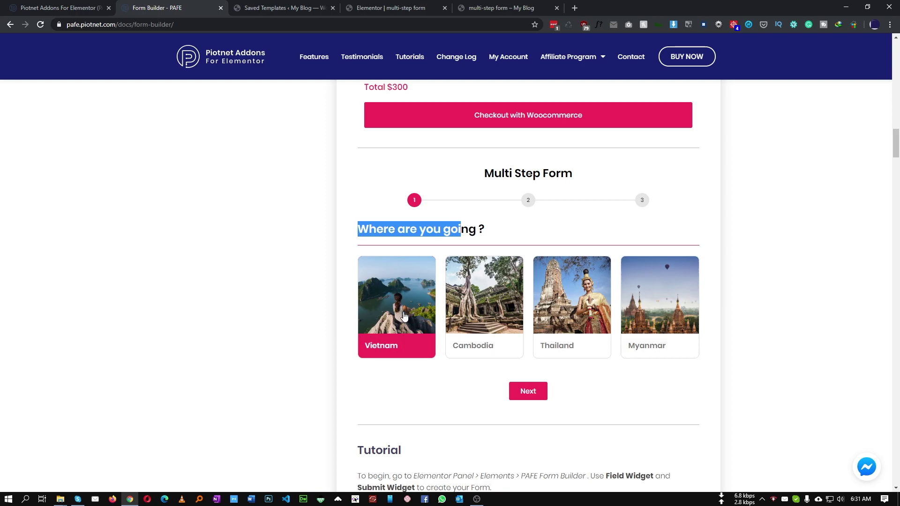
pyautogui.click(528, 392)
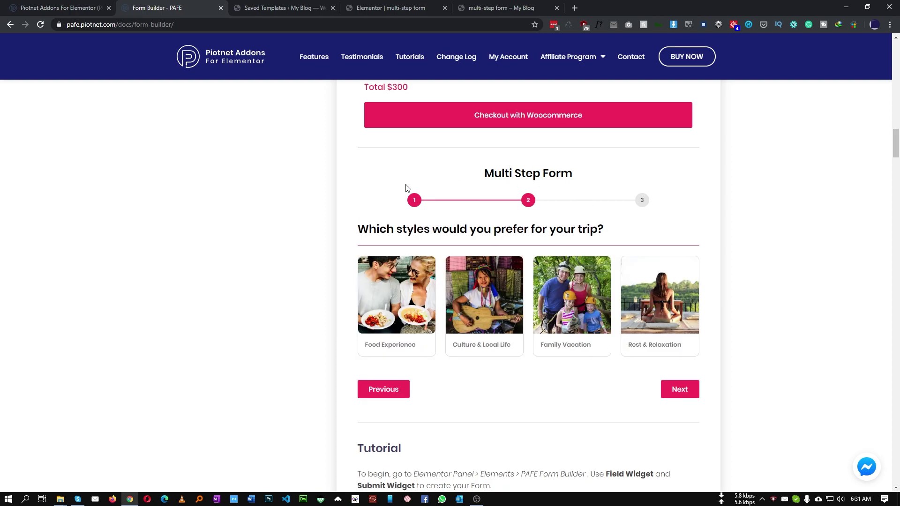
# Choose Food Experience, Culture & Local Life and Family Vacation as trip styles in the demo form and continue to the third step.
pyautogui.click(388, 345)
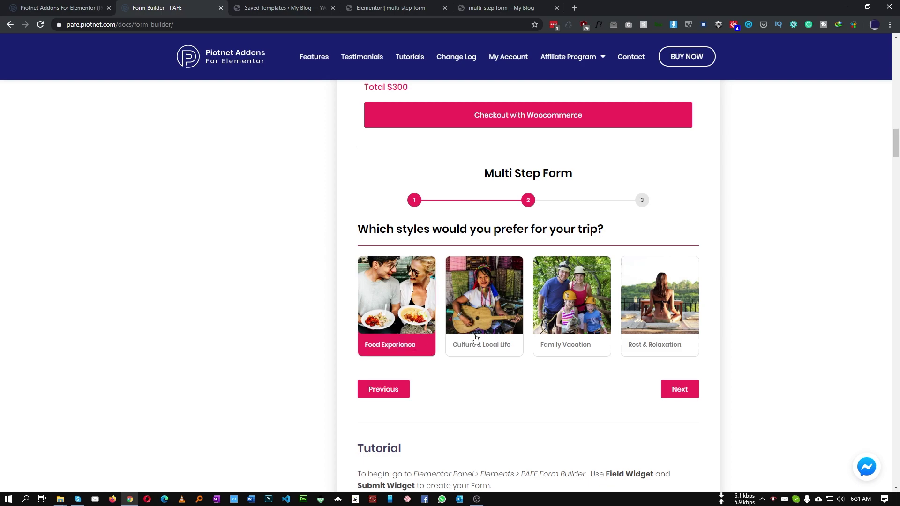
pyautogui.click(476, 338)
pyautogui.click(574, 333)
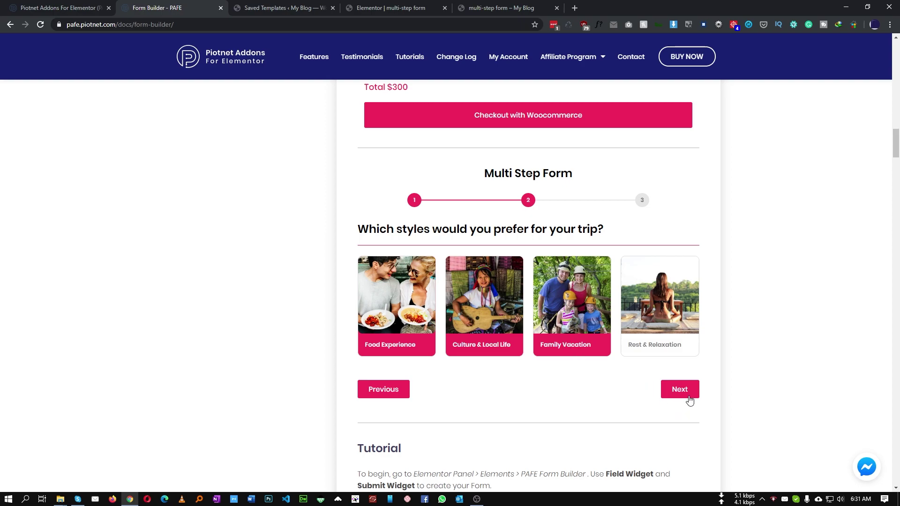
pyautogui.click(686, 394)
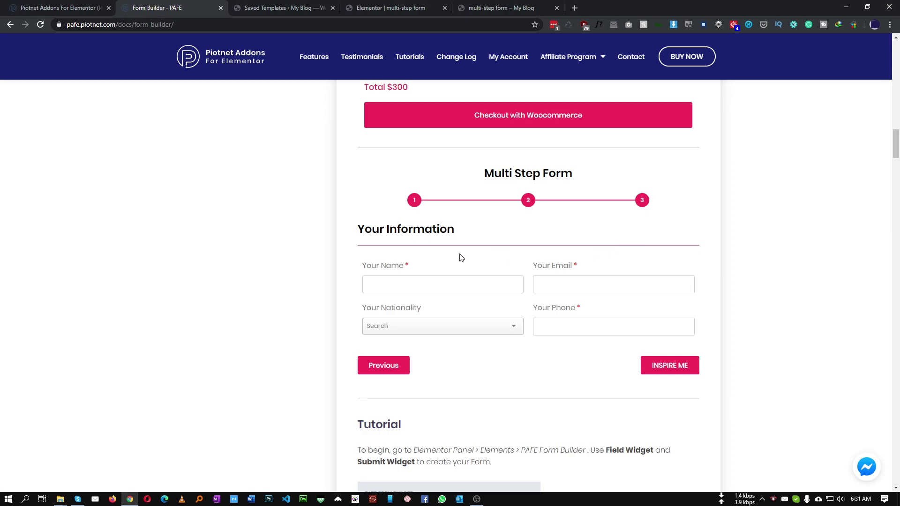
# Go back through the demo form to its first step, the destination question.
pyautogui.click(392, 370)
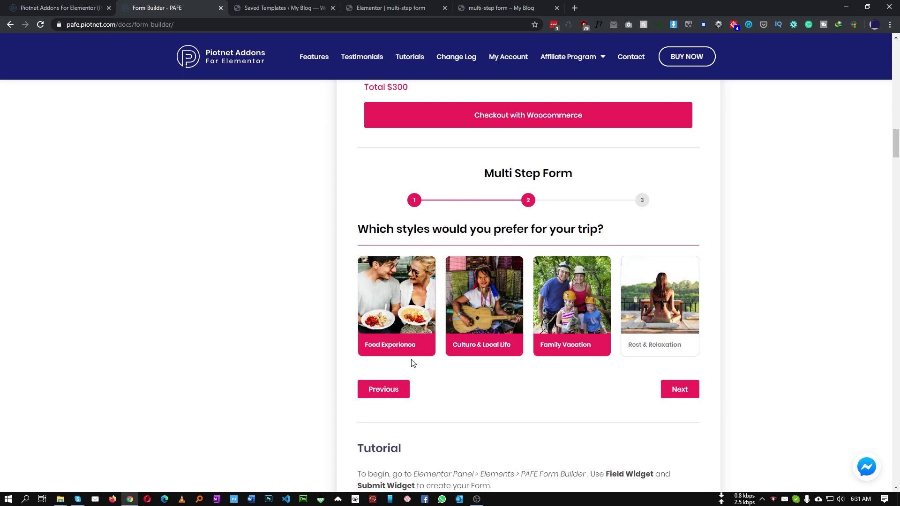
pyautogui.click(395, 389)
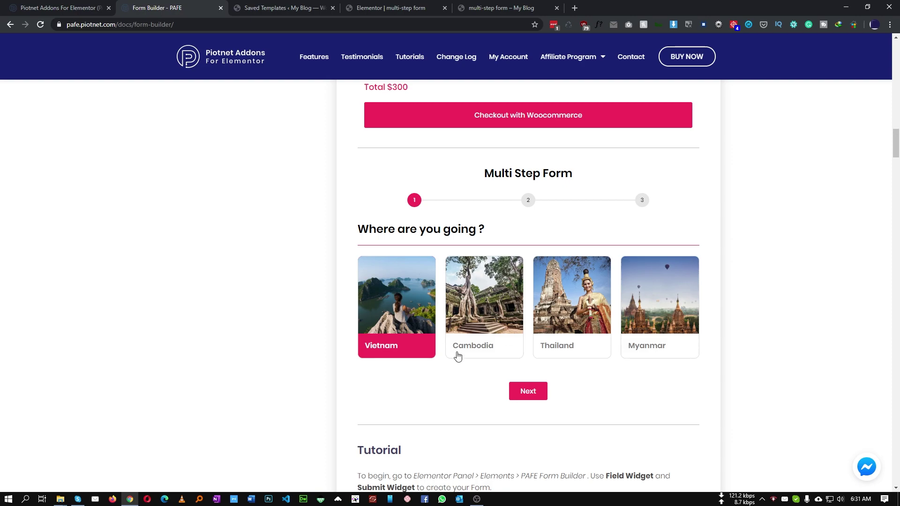
pyautogui.scroll(2, 513, 354)
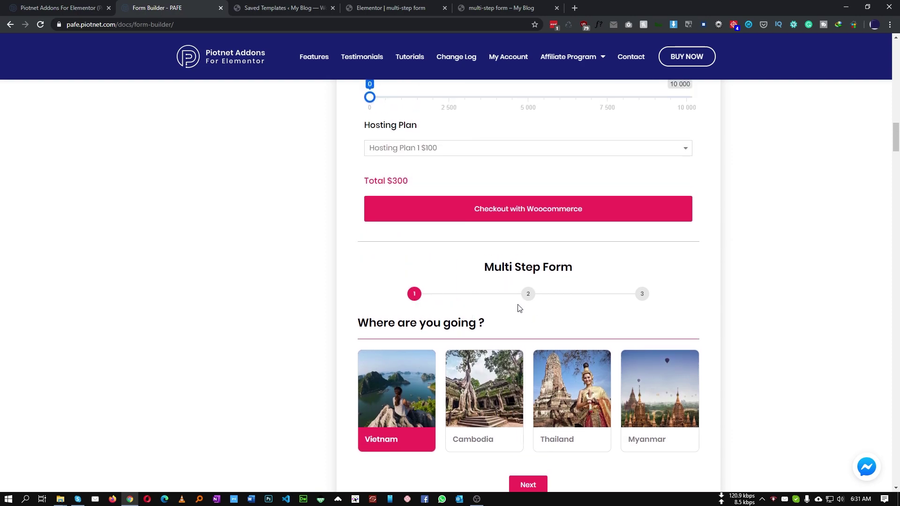
pyautogui.scroll(-1, 520, 309)
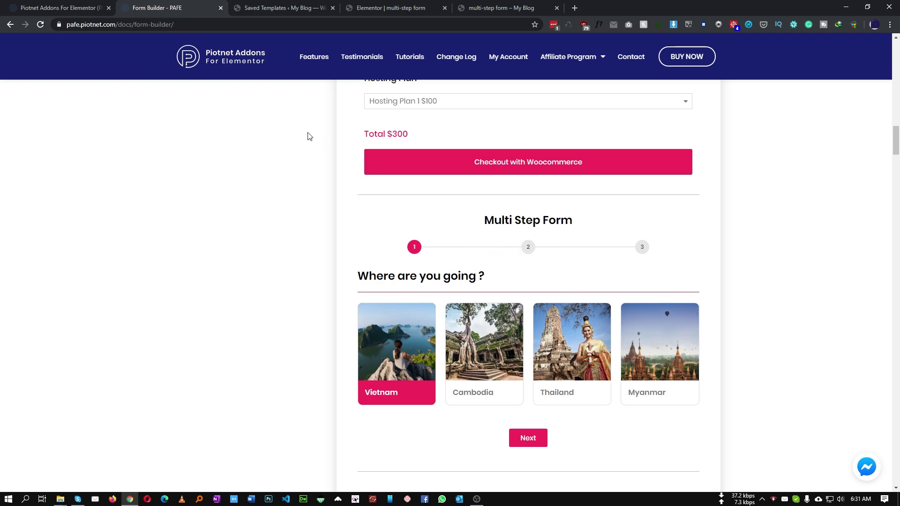
# Switch to the WordPress Saved Templates list and show only the Section templates.
pyautogui.click(290, 4)
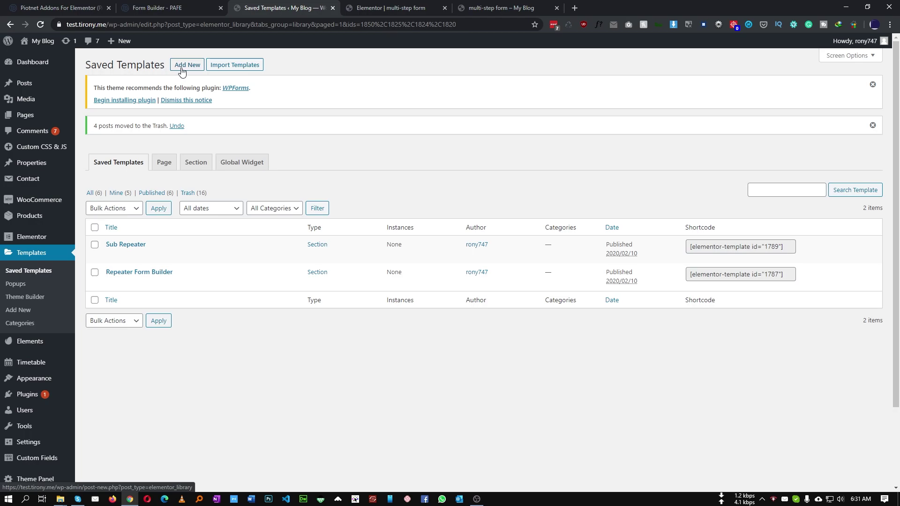
pyautogui.click(199, 7)
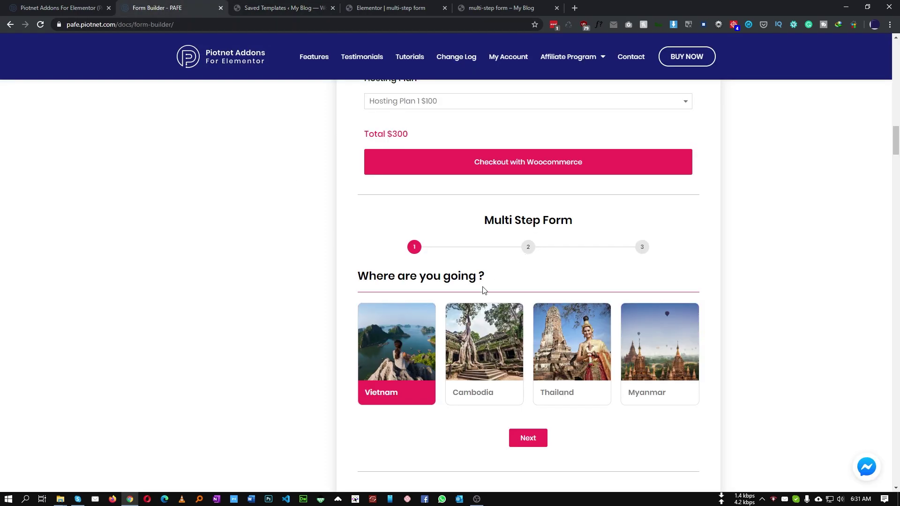
pyautogui.click(271, 4)
pyautogui.click(165, 5)
pyautogui.click(262, 8)
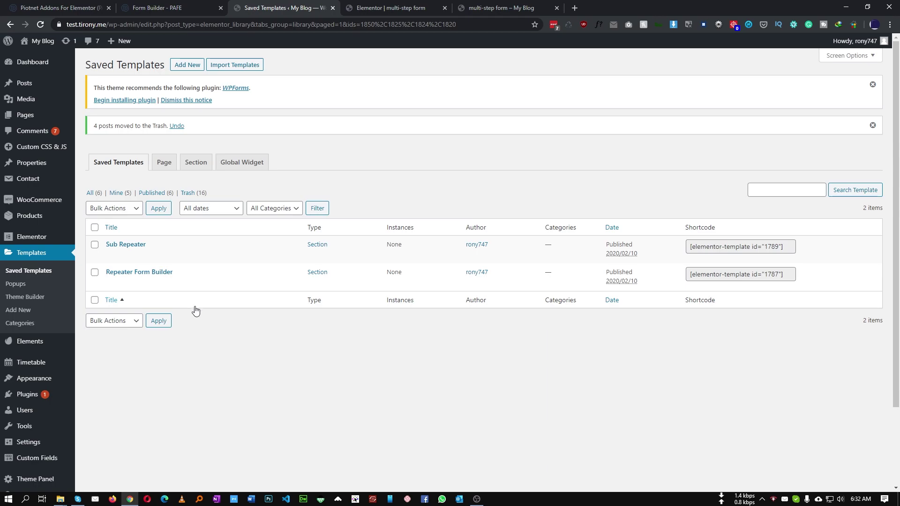
pyautogui.click(196, 164)
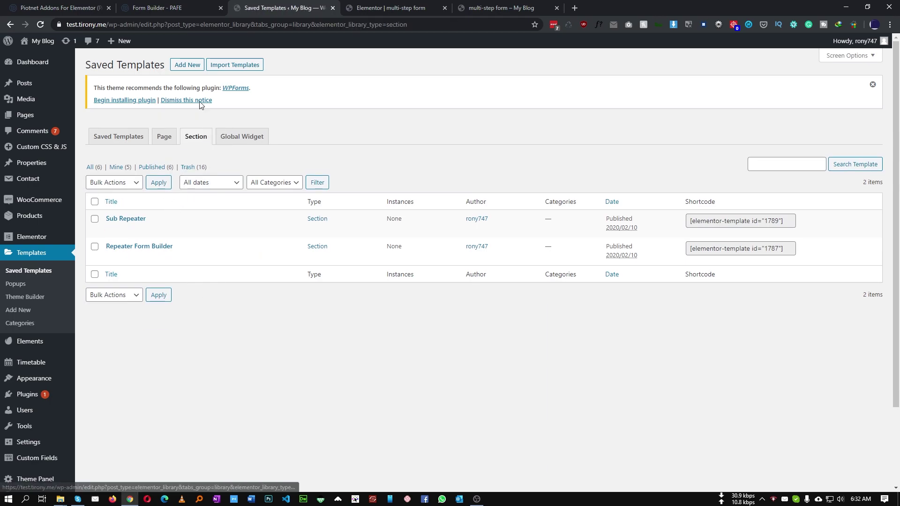
# Create a new Section template named "step 1" and dismiss the template library in the editor.
pyautogui.click(187, 65)
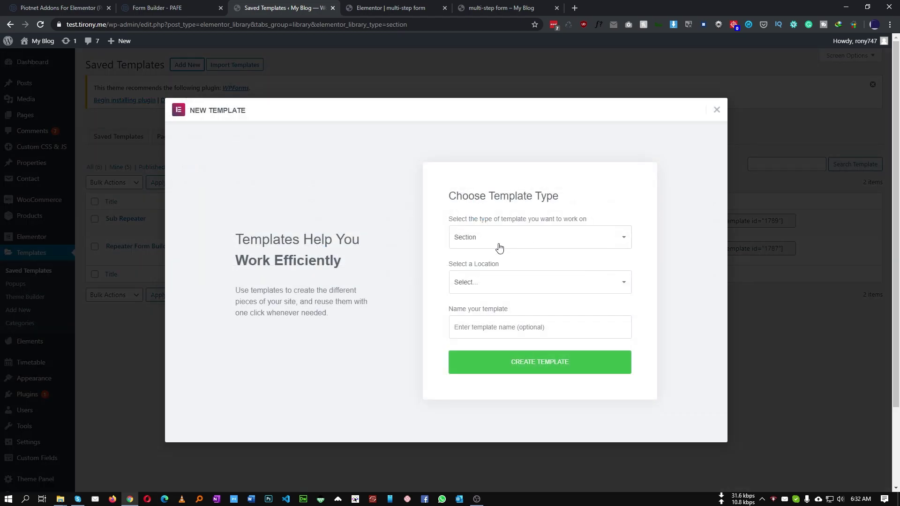
pyautogui.click(500, 238)
pyautogui.click(485, 265)
pyautogui.click(480, 325)
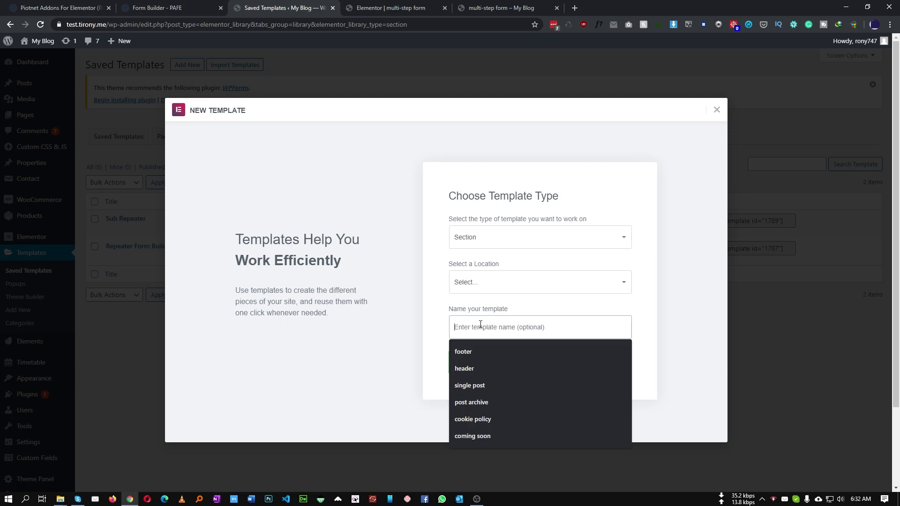
pyautogui.write('step 1')
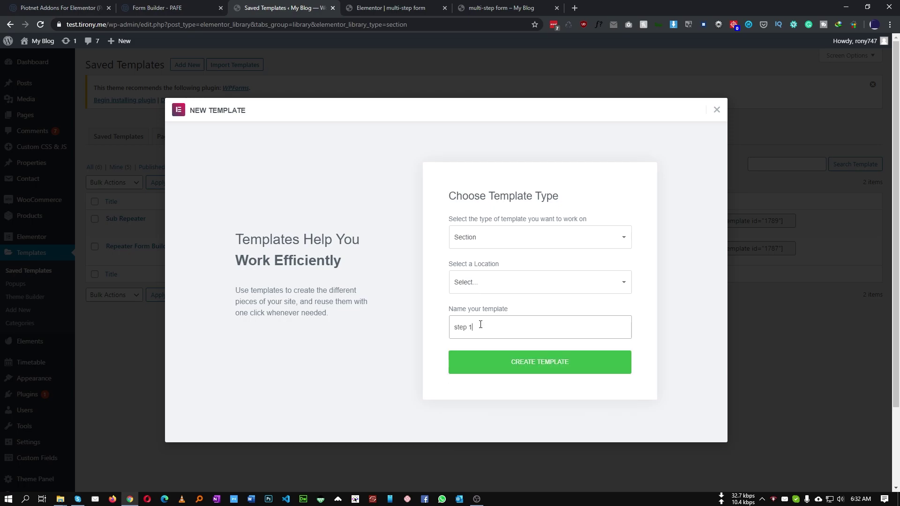
pyautogui.click(517, 364)
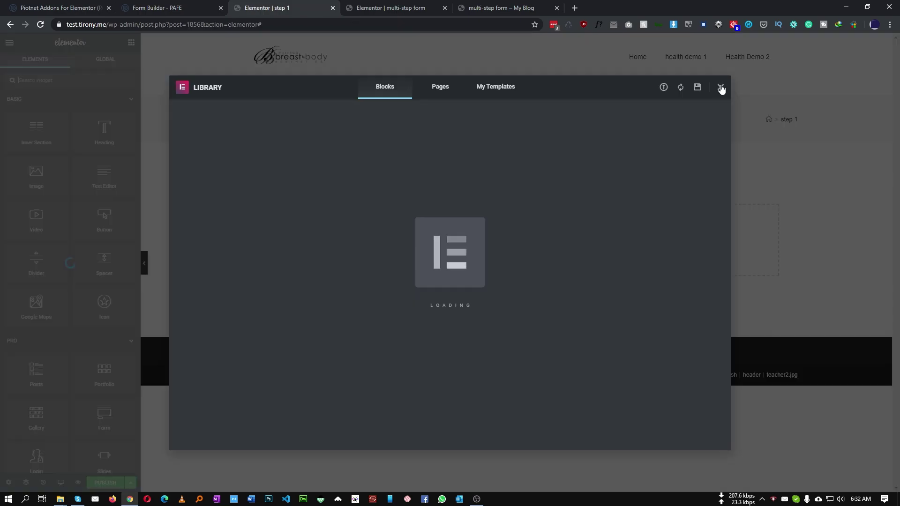
pyautogui.click(719, 86)
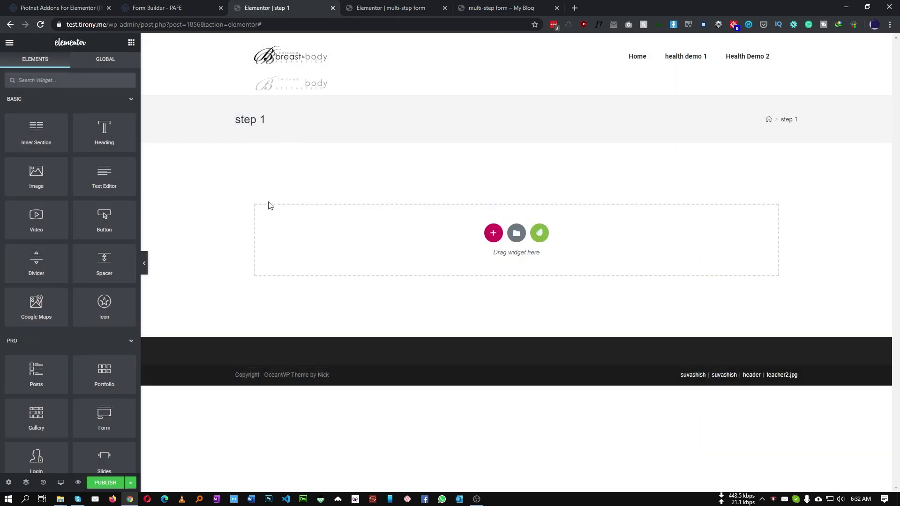
# Check the heading of the demo form's first step and add a Heading widget to the step 1 template.
pyautogui.click(184, 5)
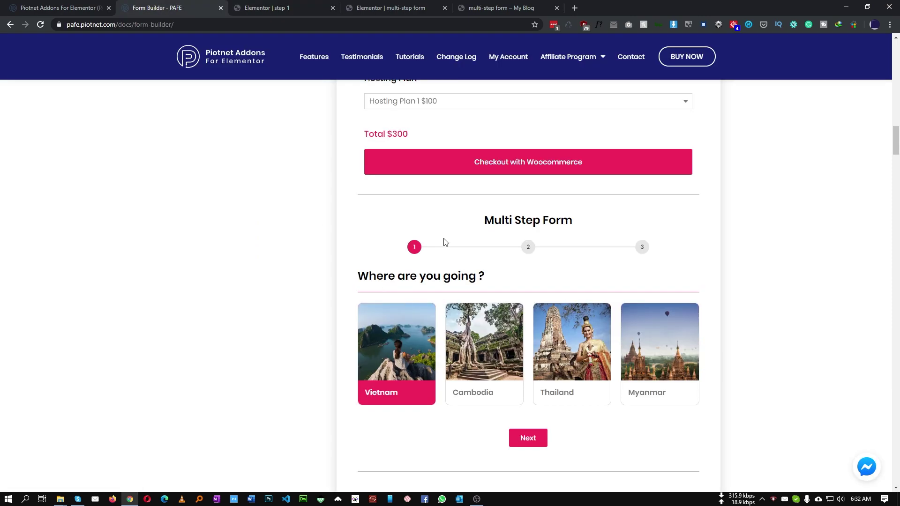
pyautogui.moveTo(357, 276); pyautogui.dragTo(487, 279)
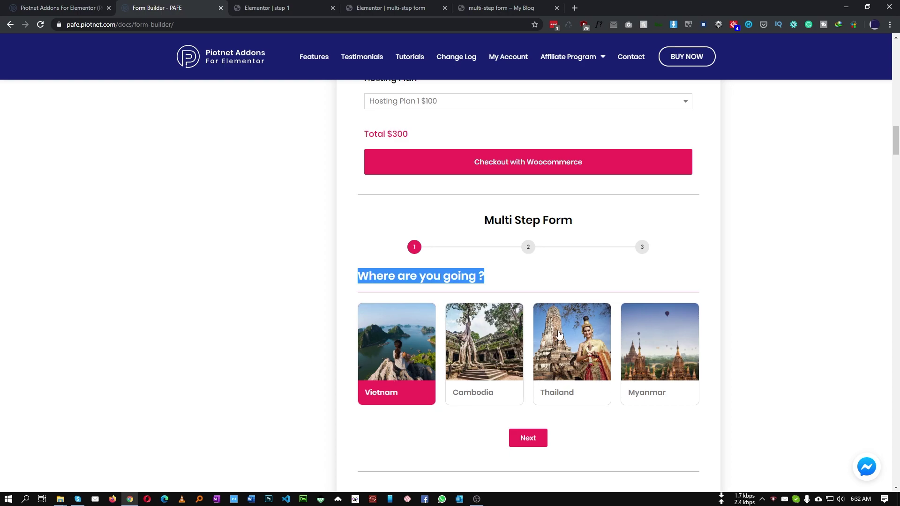
pyautogui.click(296, 4)
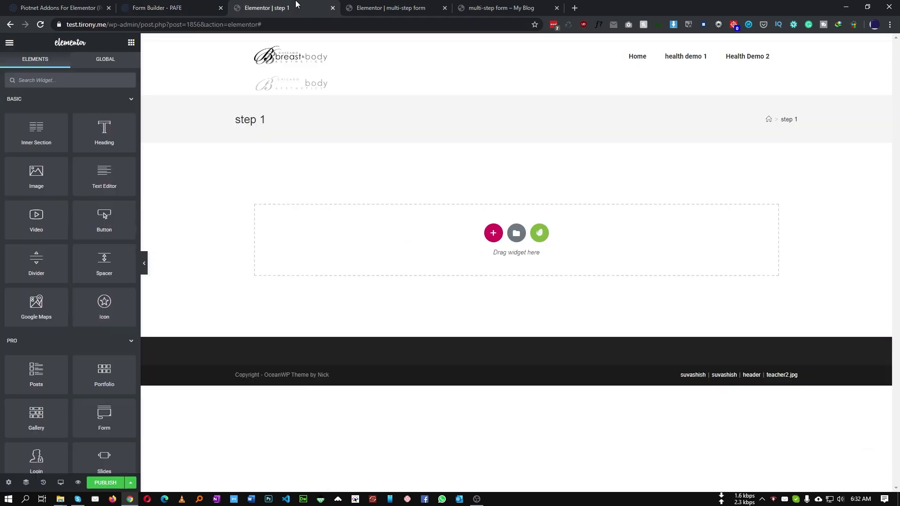
pyautogui.moveTo(104, 134); pyautogui.dragTo(332, 227)
# Copy the question "Where are you going ?" from the demo form and use it as the heading widget's title.
pyautogui.click(180, 13)
pyautogui.click(417, 274)
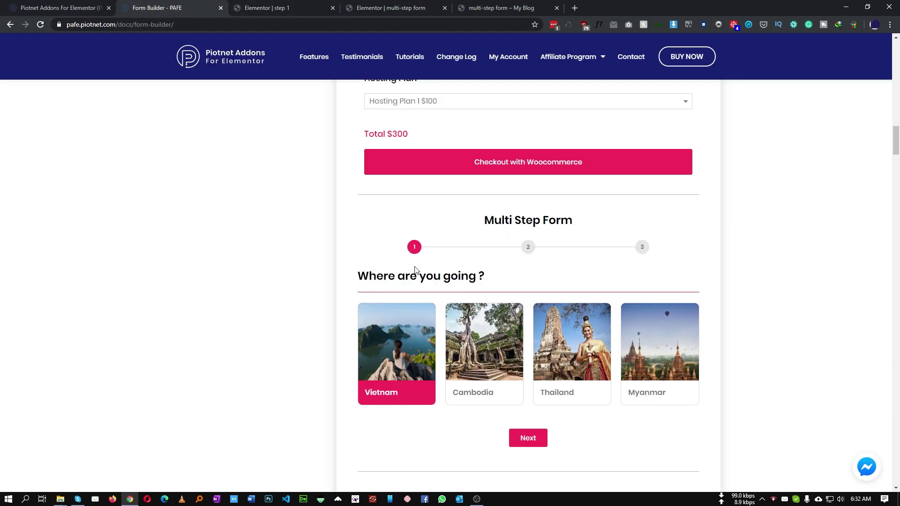
pyautogui.tripleClick(419, 279)
pyautogui.hotkey('ctrl', 'c')
pyautogui.click(281, 8)
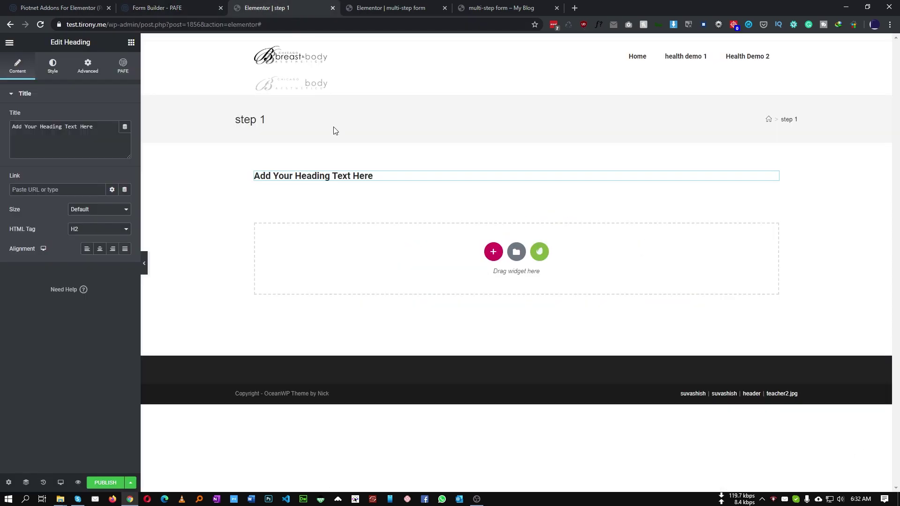
pyautogui.click(82, 138)
pyautogui.hotkey('ctrl', 'a')
pyautogui.hotkey('ctrl', 'v')
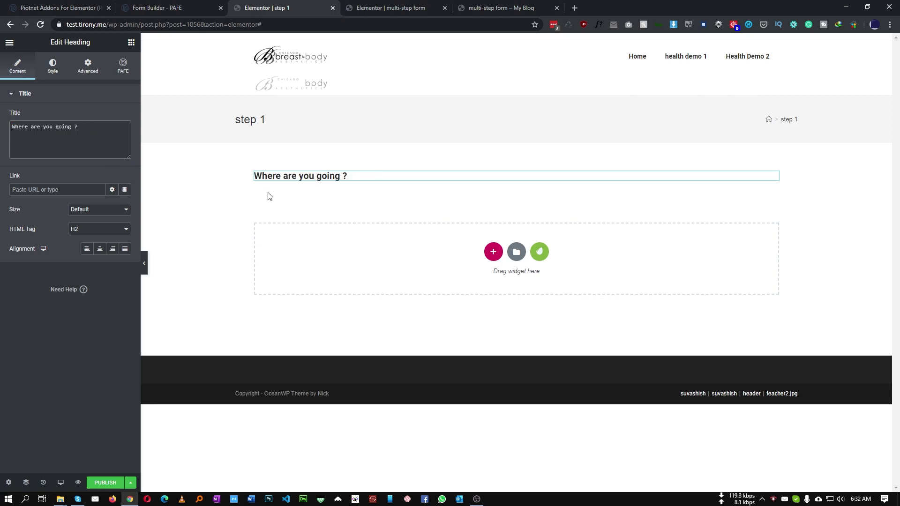
# Compare the step 1 template with the demo form's first step, including the image choices below its heading.
pyautogui.click(168, 5)
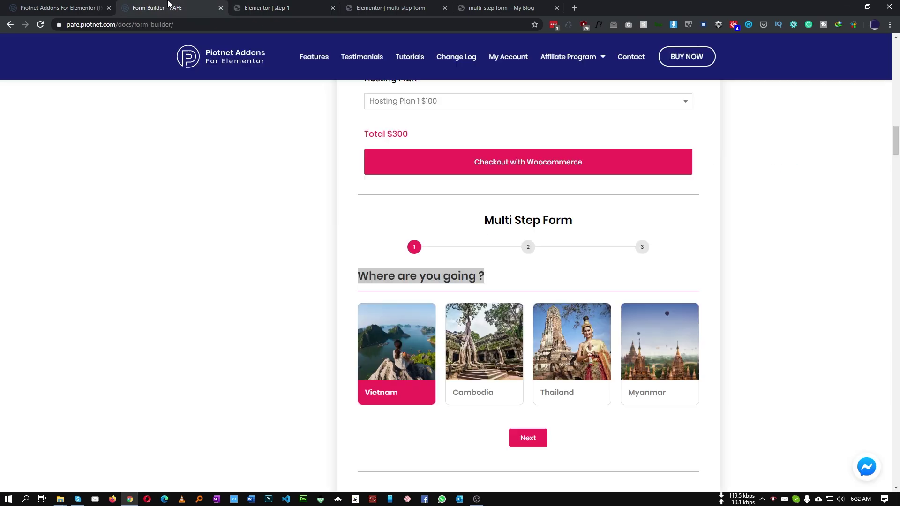
pyautogui.click(461, 368)
pyautogui.click(275, 9)
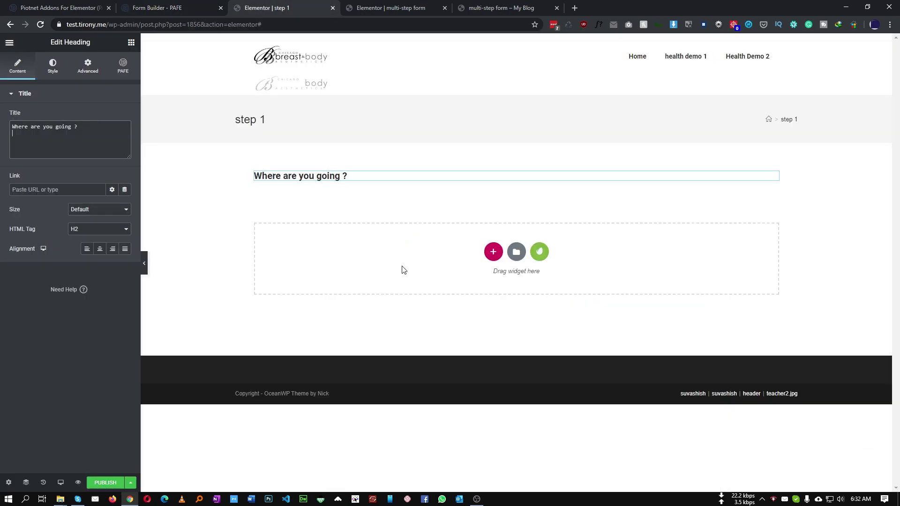
pyautogui.hotkey('ctrl', 'pageup')
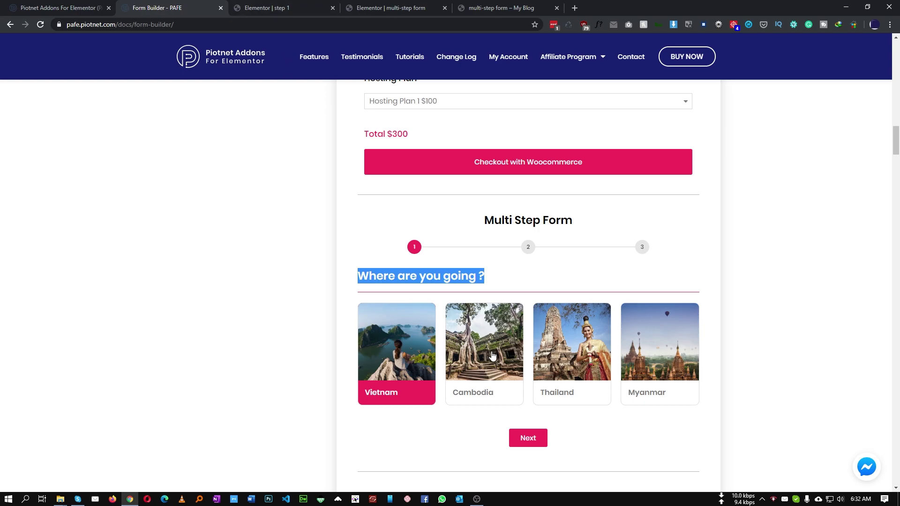
pyautogui.click(300, 7)
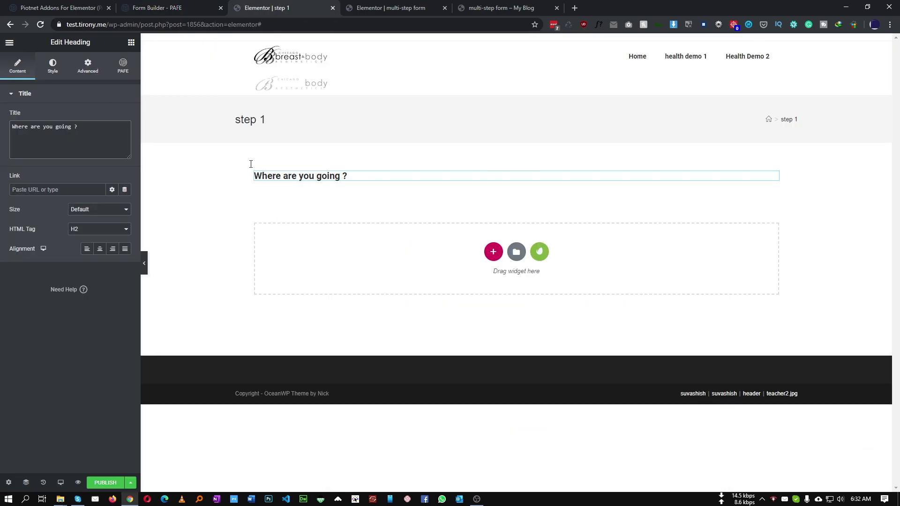
# Add a new single-column section below the "Where are you going ?" heading in the step 1 template.
pyautogui.click(486, 252)
pyautogui.click(399, 276)
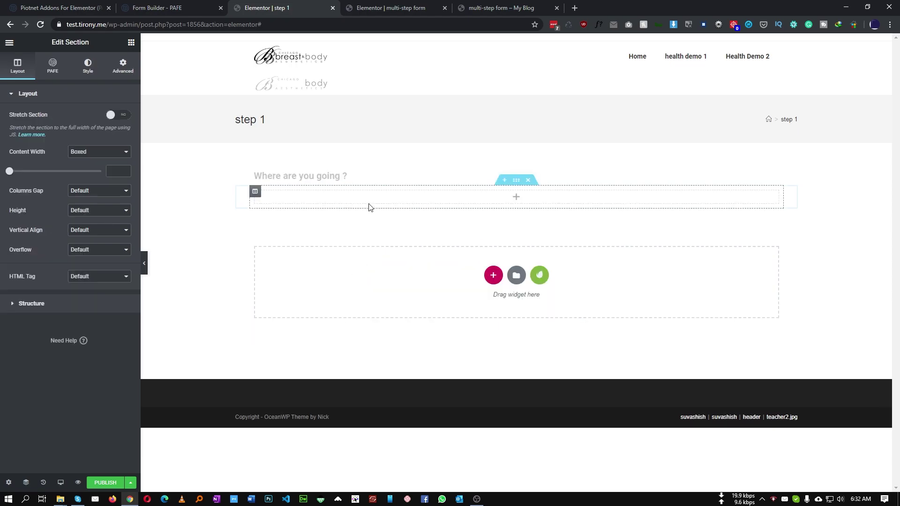
# Place a PAFE Form Builder Field widget in the empty section and set its type to Image Select.
pyautogui.click(516, 197)
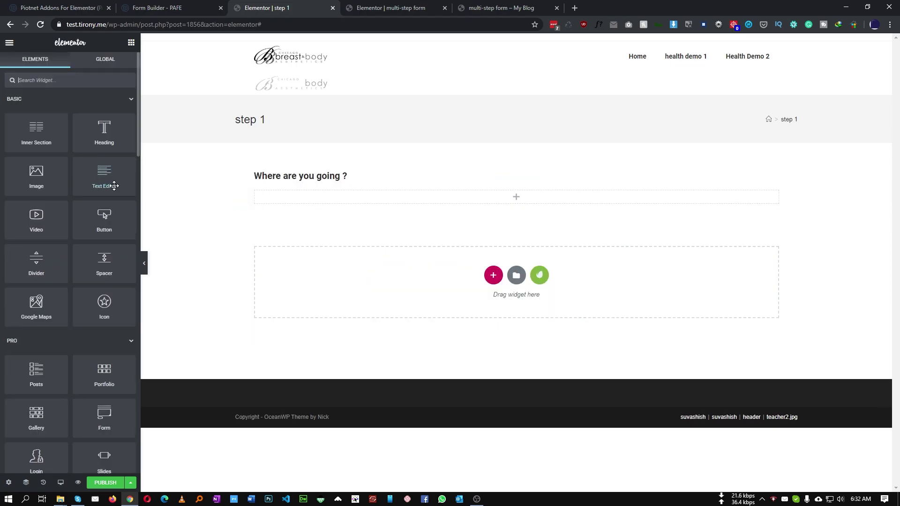
pyautogui.click(28, 99)
pyautogui.click(30, 122)
pyautogui.scroll(-8, 40, 212)
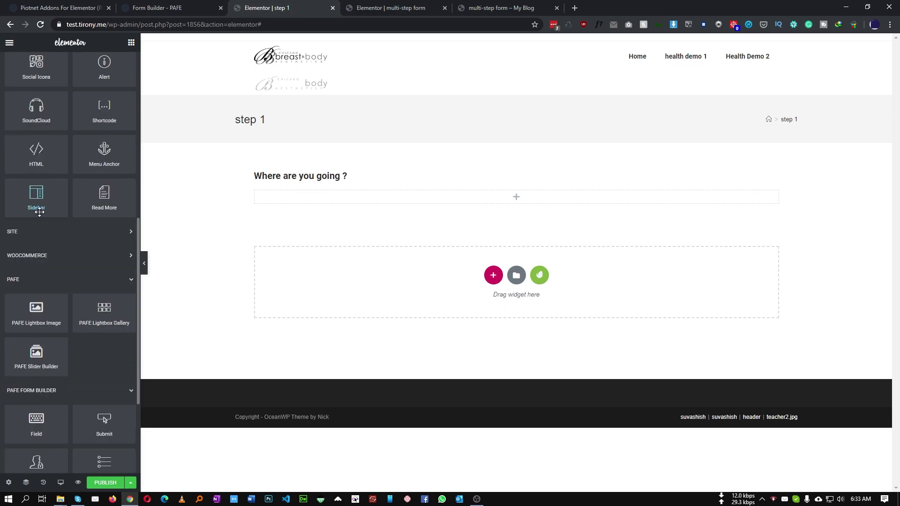
pyautogui.scroll(-1, 40, 284)
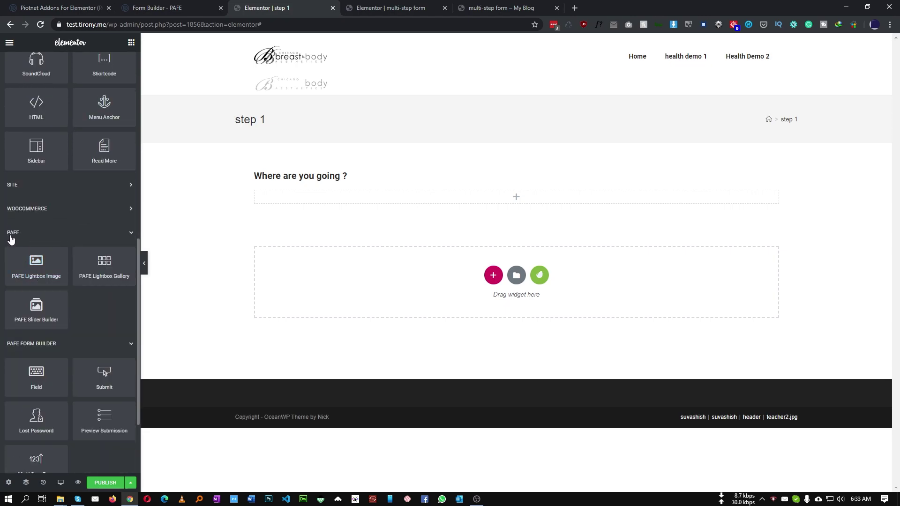
pyautogui.scroll(-2, 90, 292)
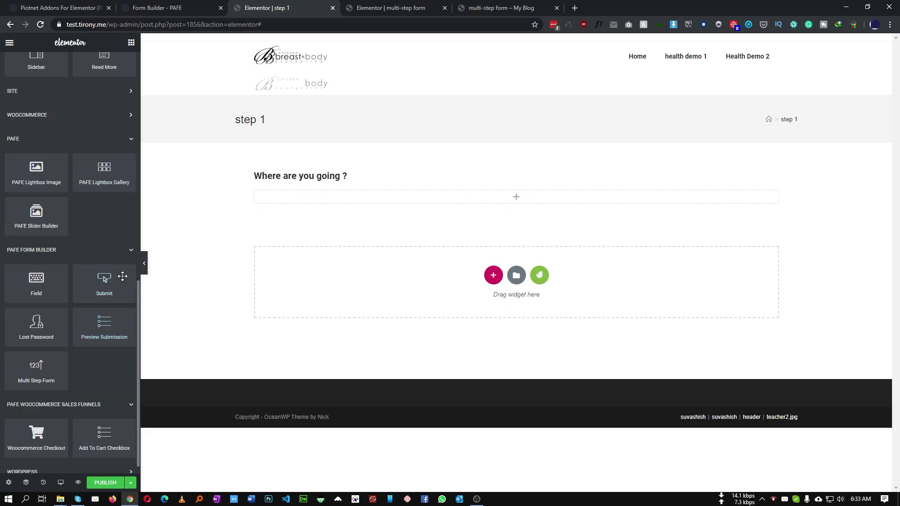
pyautogui.moveTo(32, 282); pyautogui.dragTo(319, 201)
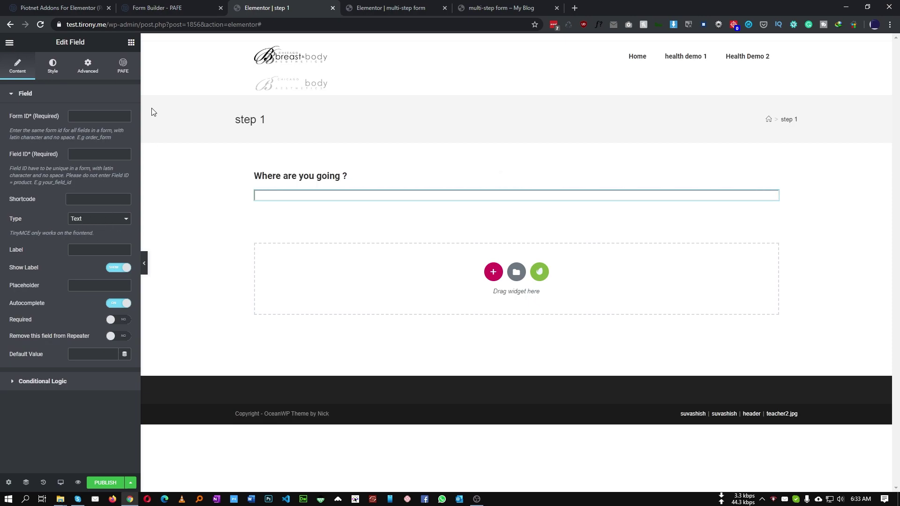
pyautogui.click(87, 219)
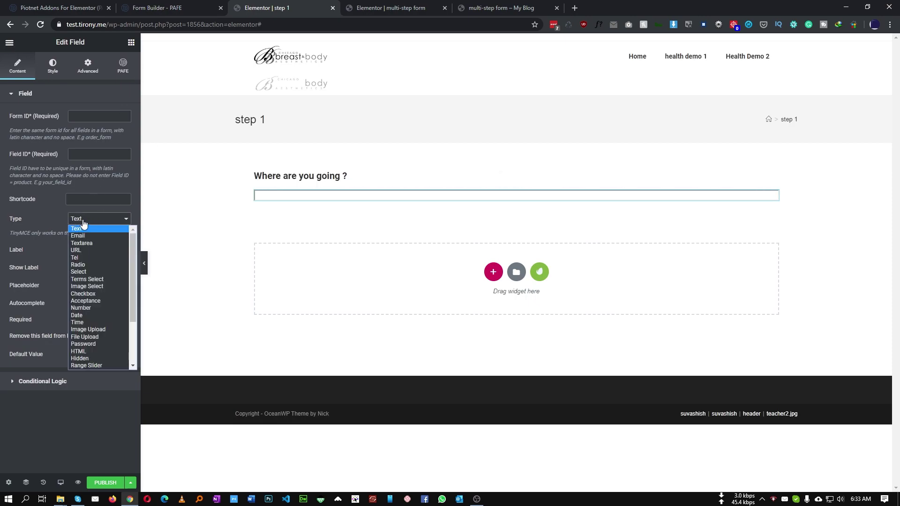
pyautogui.click(87, 286)
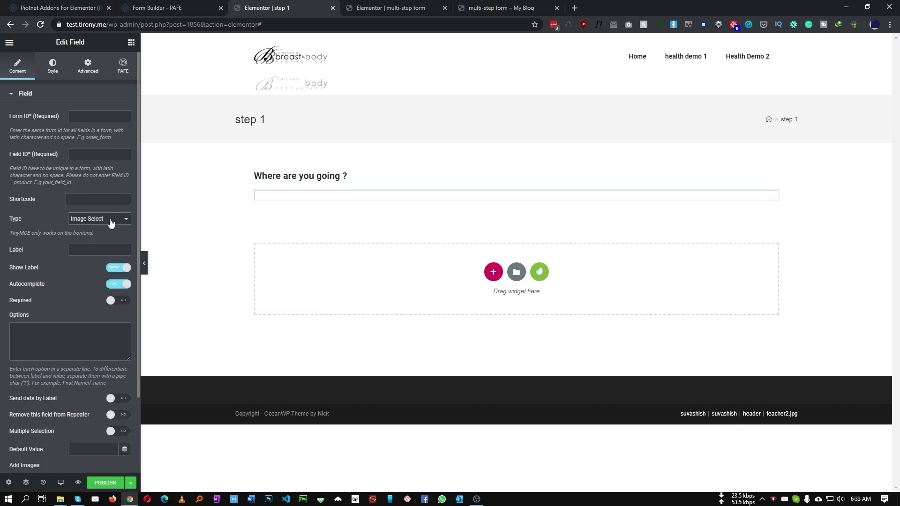
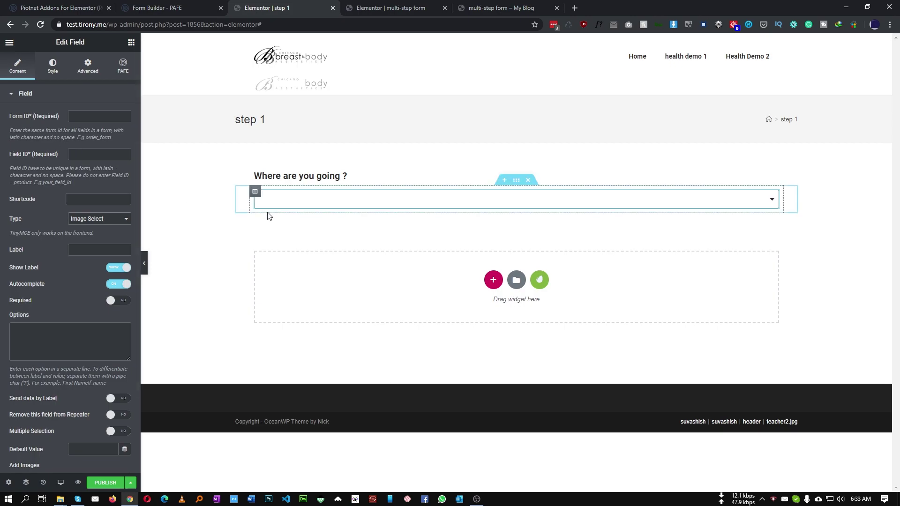
# Walk through all three steps of the demo multi-step form, trying its image choices, and return to its first step.
pyautogui.click(170, 6)
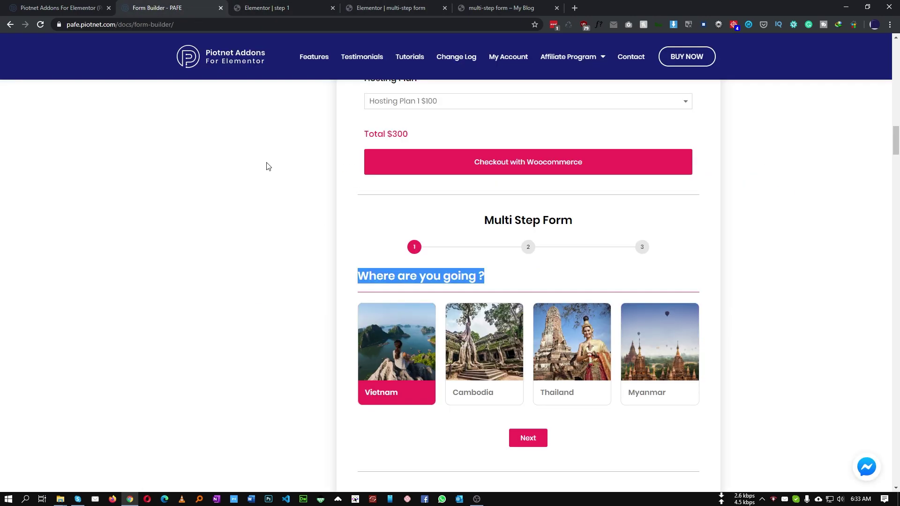
pyautogui.click(349, 299)
pyautogui.click(512, 338)
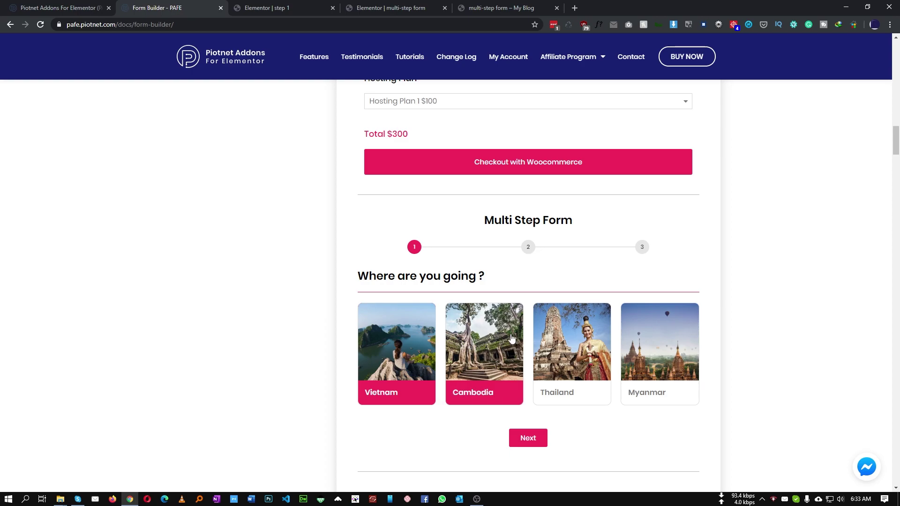
pyautogui.click(543, 441)
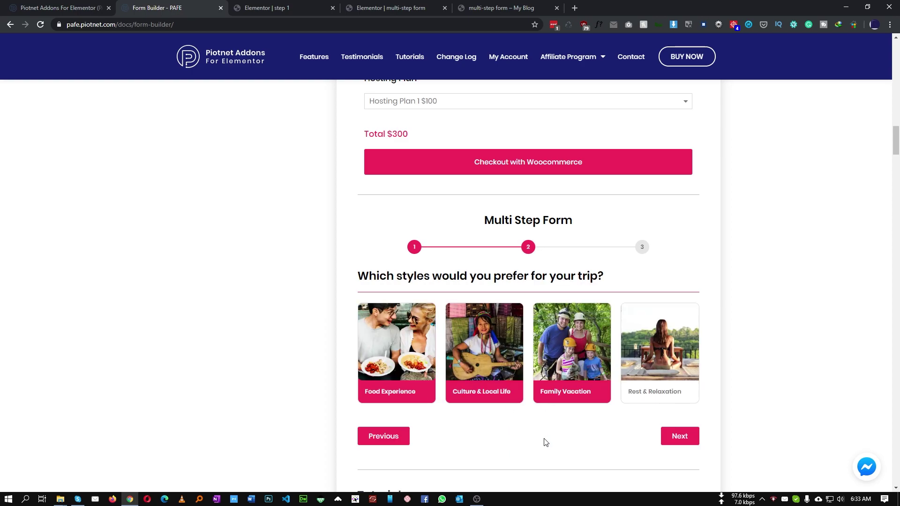
pyautogui.click(479, 370)
pyautogui.click(681, 439)
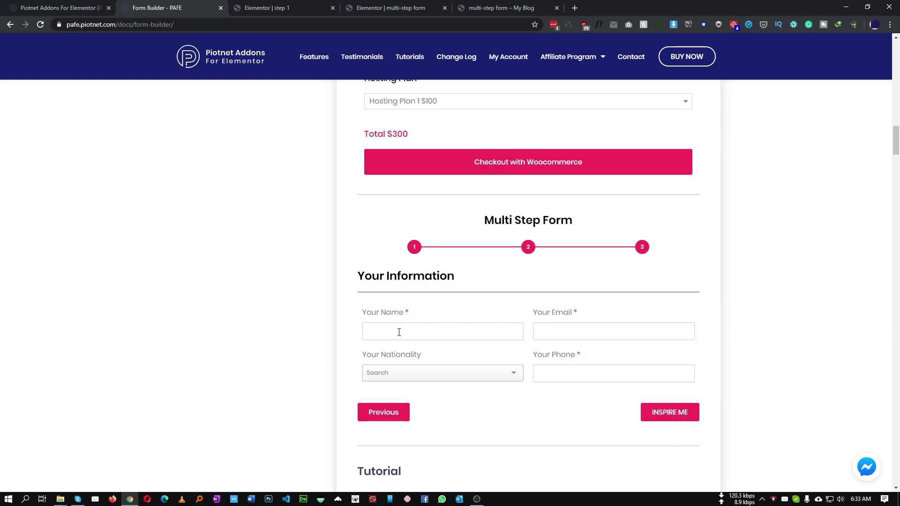
pyautogui.click(577, 331)
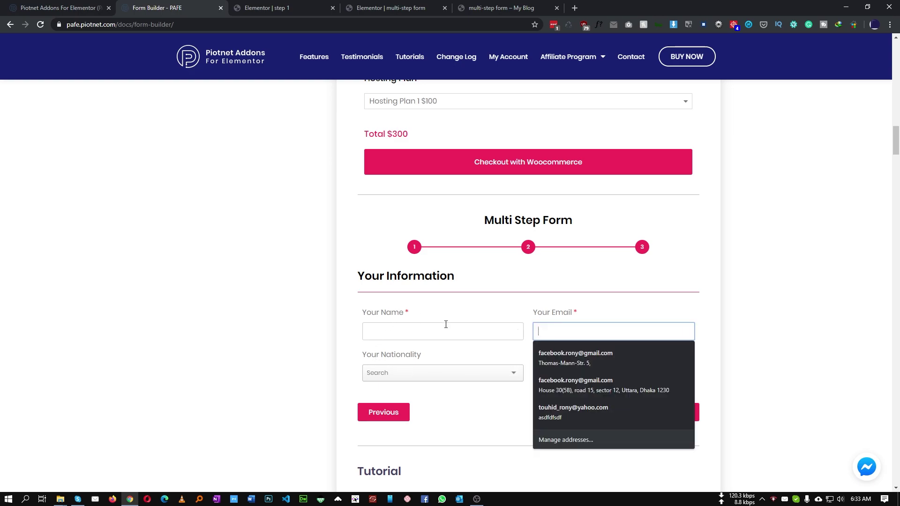
pyautogui.click(424, 356)
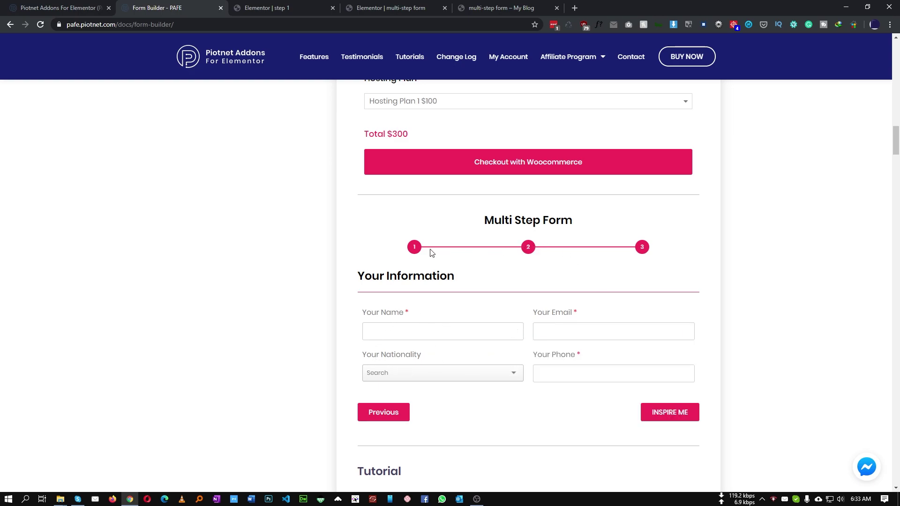
pyautogui.click(394, 405)
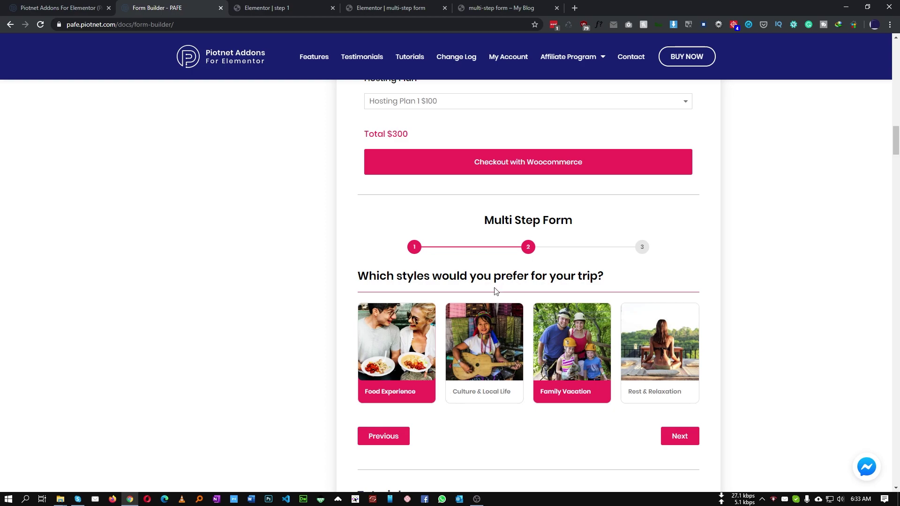
pyautogui.click(387, 441)
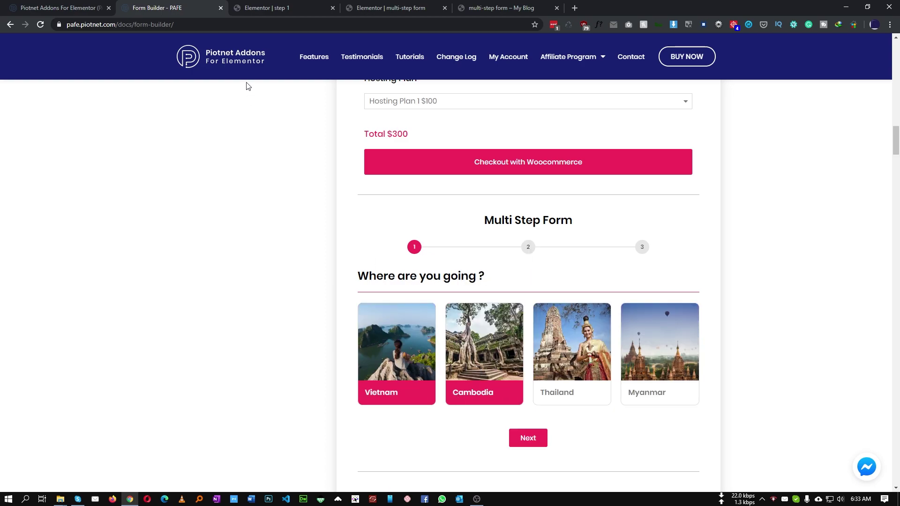
# In the step 1 template, set the image select field's Form ID to multistep and its Field ID to country_select.
pyautogui.click(263, 8)
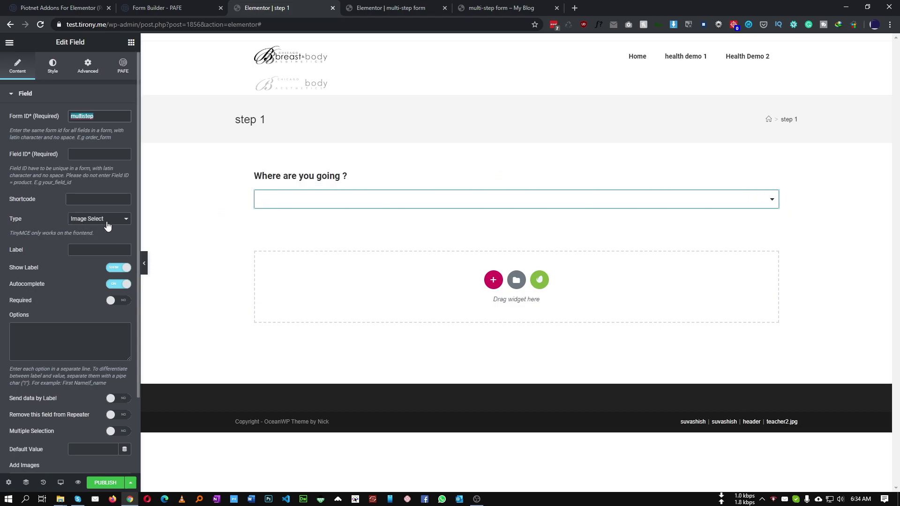
pyautogui.click(108, 155)
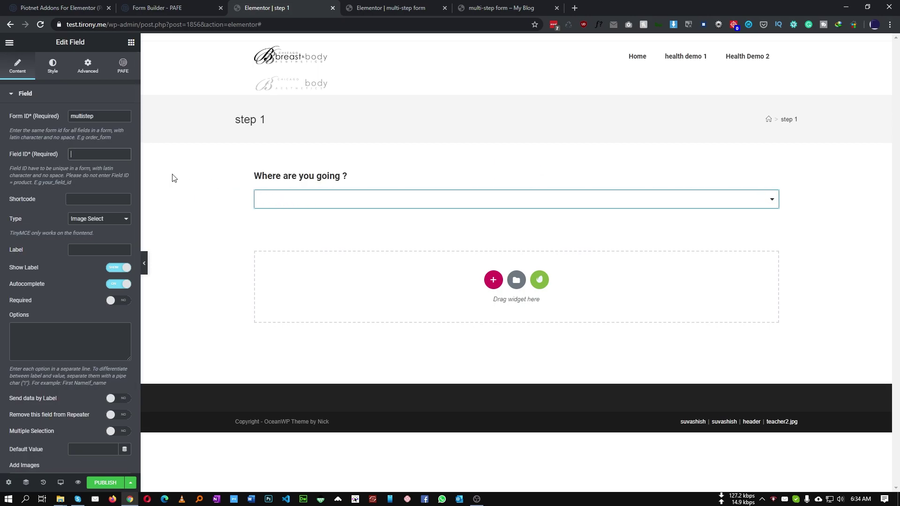
pyautogui.write('country_selct')
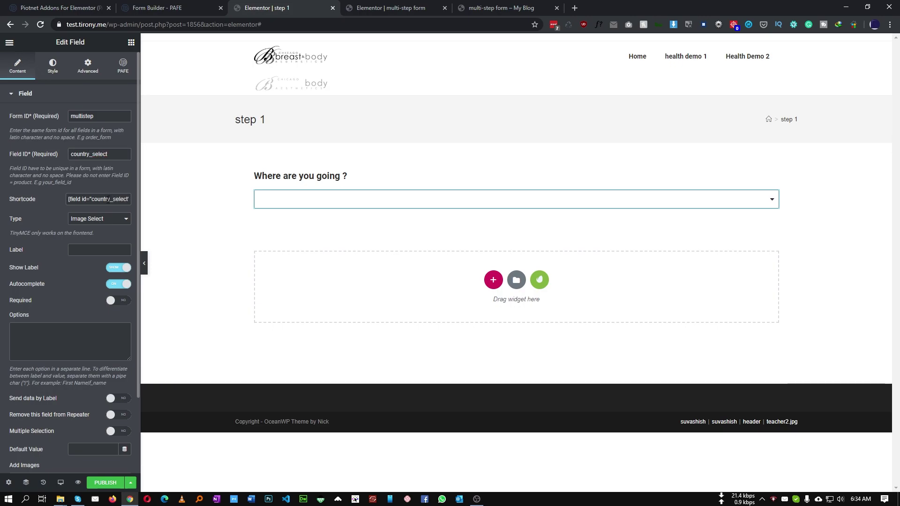
# Check the first country choice in the demo form and enter Vietnam as the field's first option.
pyautogui.scroll(-2, 57, 243)
pyautogui.scroll(2, 70, 209)
pyautogui.scroll(-1, 64, 237)
pyautogui.scroll(-1, 65, 239)
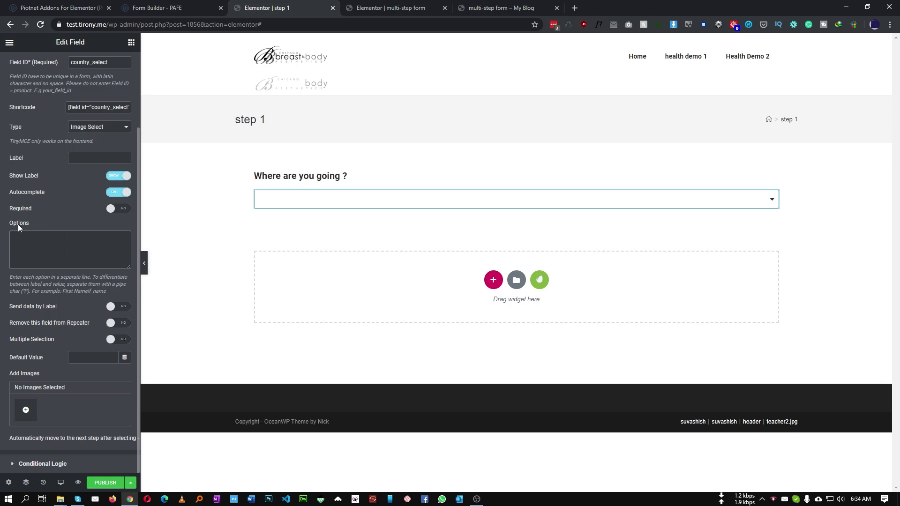
pyautogui.click(136, 7)
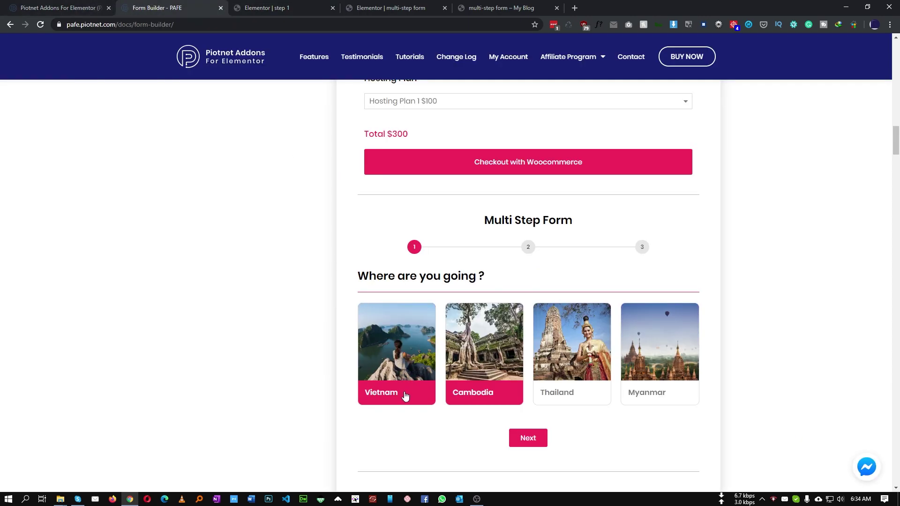
pyautogui.hotkey('ctrl', 'Tab')
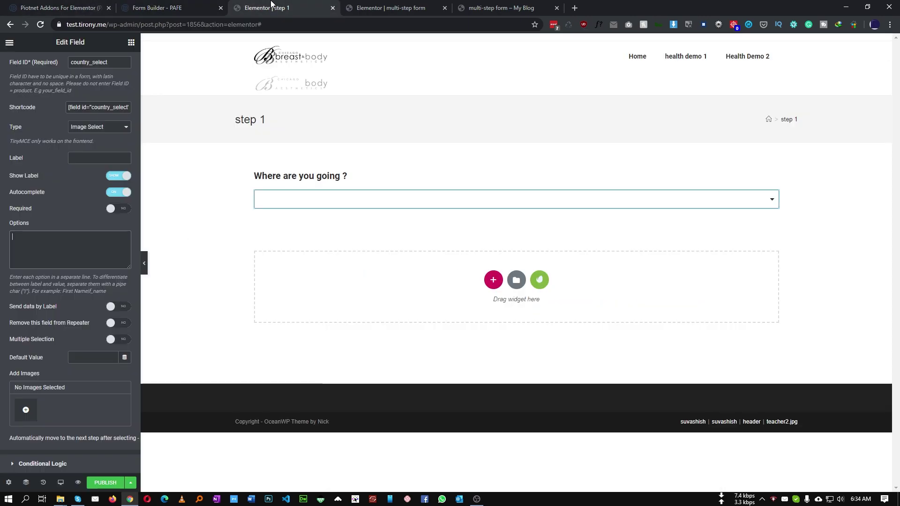
pyautogui.write('vietnam')
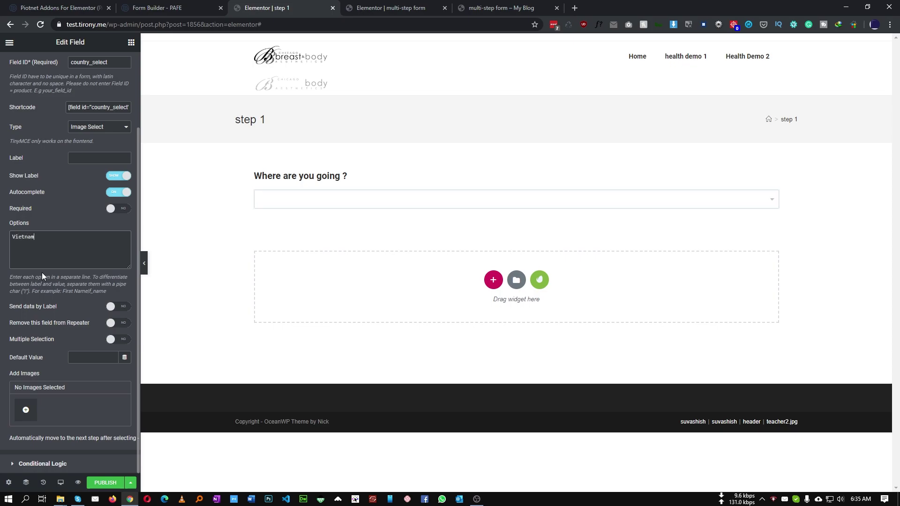
pyautogui.press('Return')
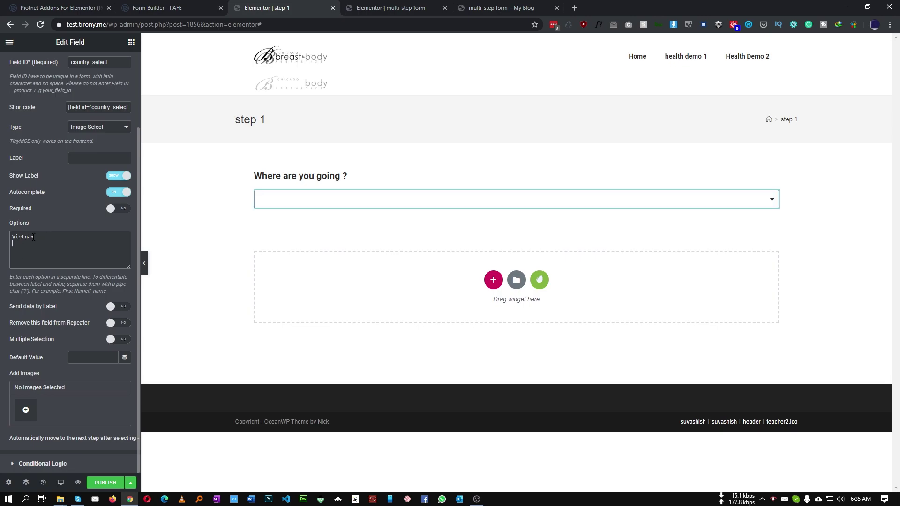
# Add the demo form's remaining countries as options on separate lines: Cambodia, Thailand and Mayanmar.
pyautogui.click(157, 8)
pyautogui.click(267, 7)
pyautogui.write('Cambodia')
pyautogui.press('Return')
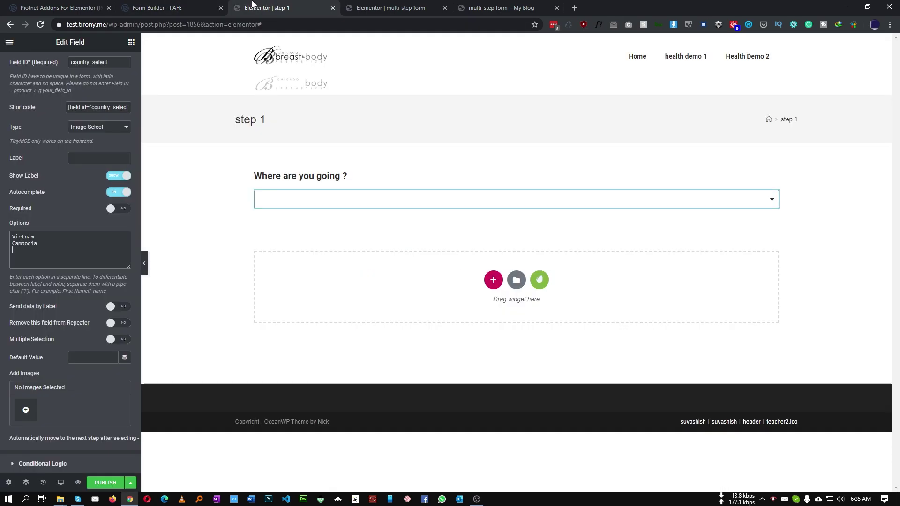
pyautogui.write('Thailand')
pyautogui.press('Return')
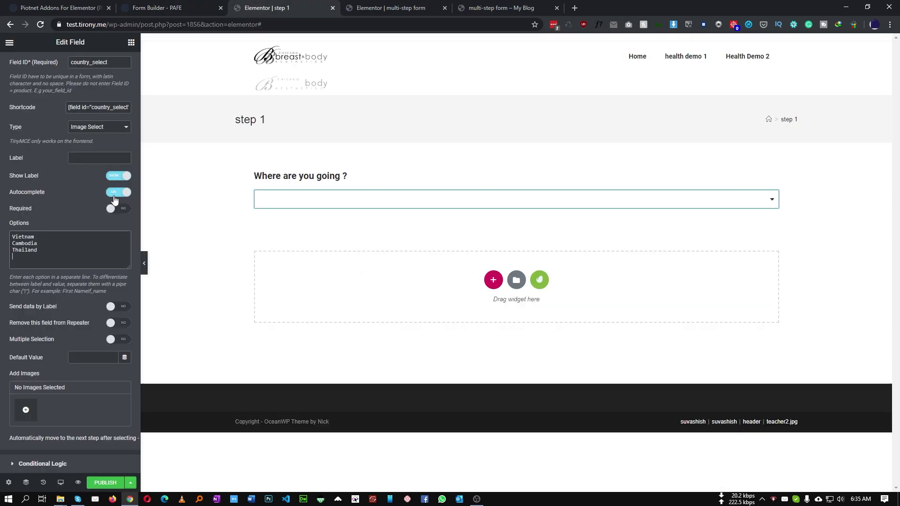
pyautogui.write('Mayanma')
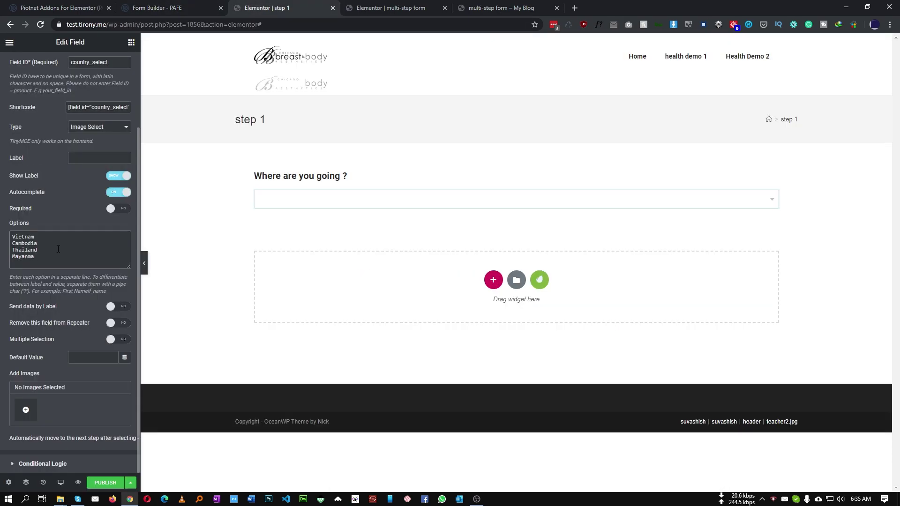
pyautogui.write('r')
pyautogui.moveTo(49, 259); pyautogui.dragTo(2, 237)
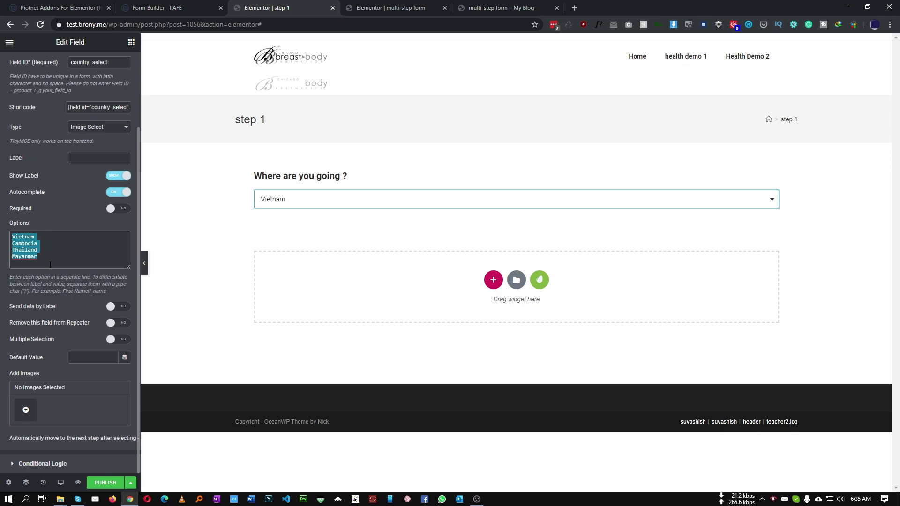
pyautogui.click(48, 266)
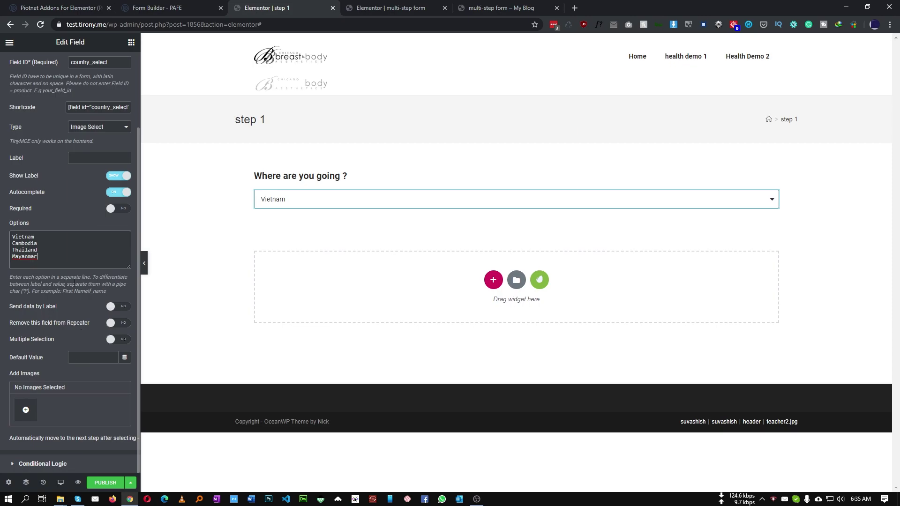
pyautogui.moveTo(50, 260); pyautogui.dragTo(10, 231)
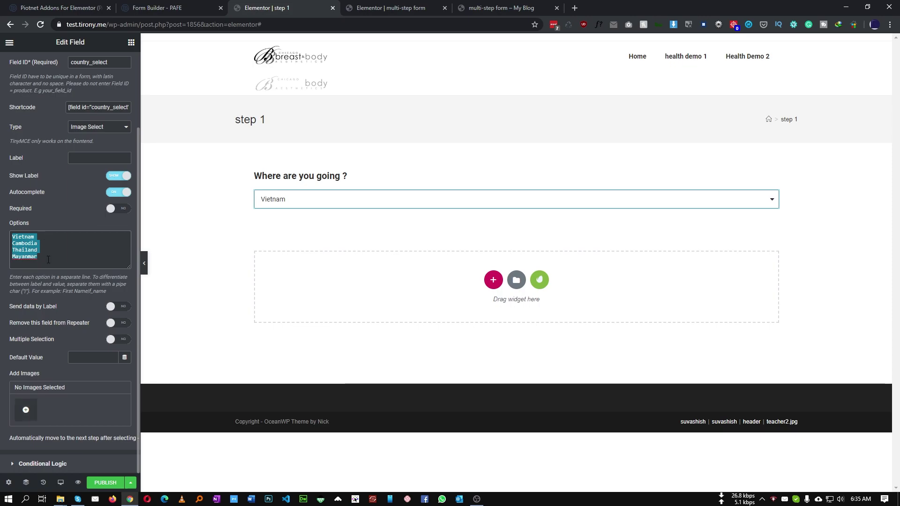
pyautogui.press('Right')
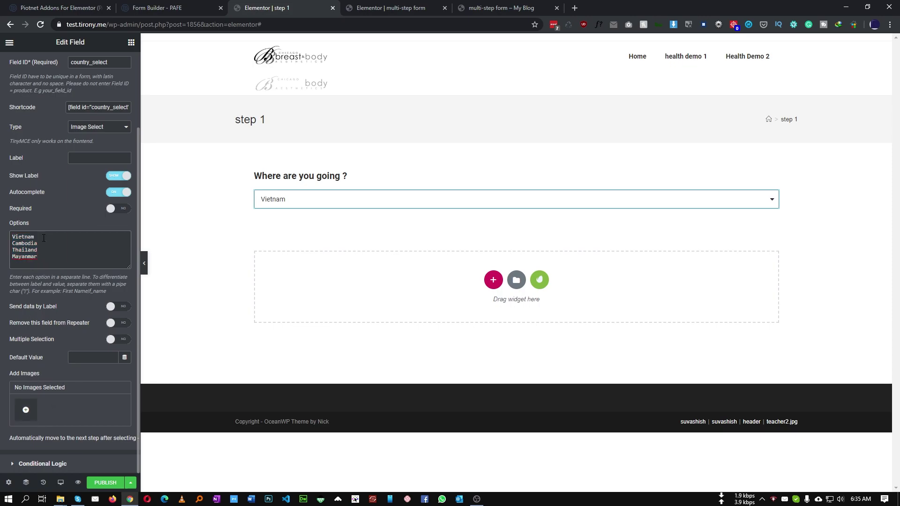
# Upload the four country images from File Explorer to the media library for the image select field's gallery.
pyautogui.click(26, 411)
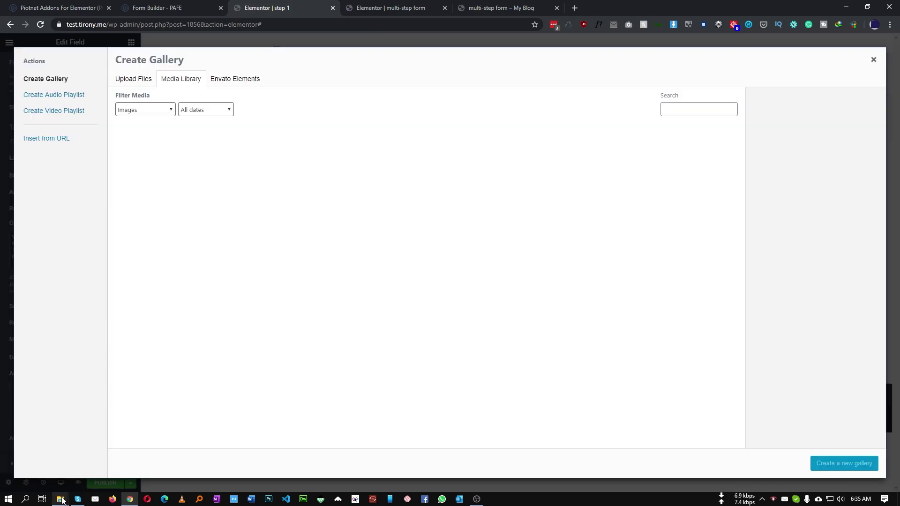
pyautogui.moveTo(64, 498)
pyautogui.click(67, 473)
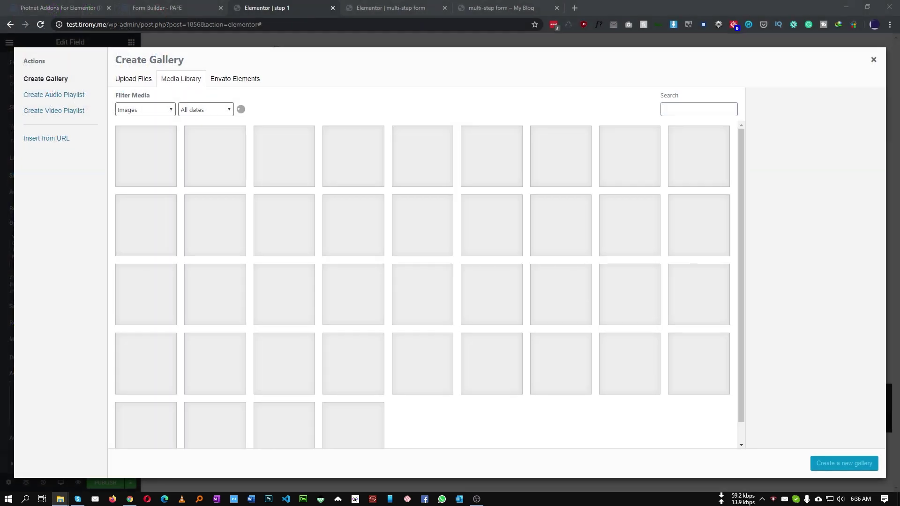
pyautogui.moveTo(130, 499); pyautogui.dragTo(225, 211)
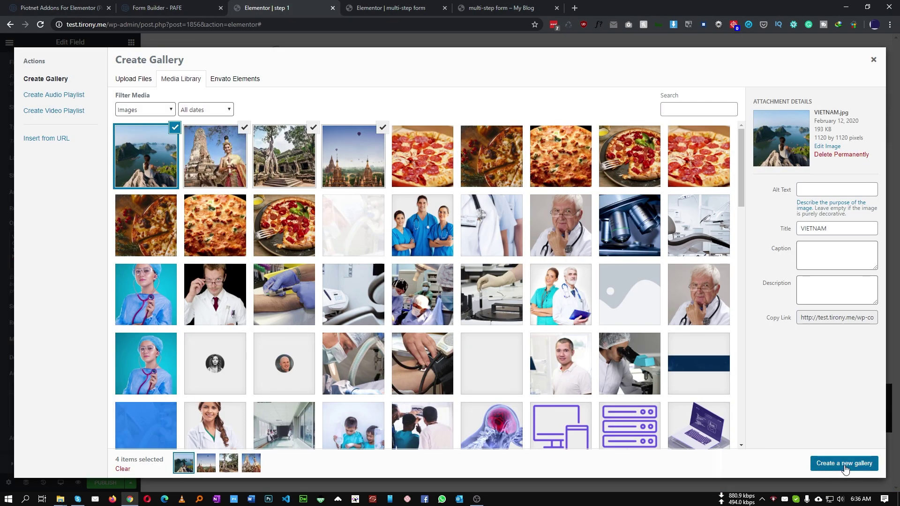
# Create a gallery from the four selected images, check the demo form's order, and move the Vietnam image to first place.
pyautogui.click(844, 464)
pyautogui.moveTo(165, 171); pyautogui.dragTo(220, 161)
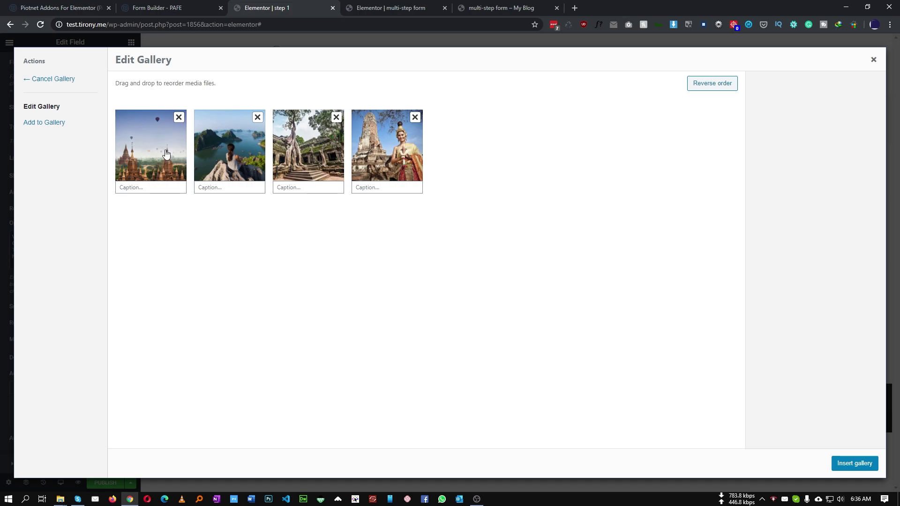
pyautogui.click(172, 8)
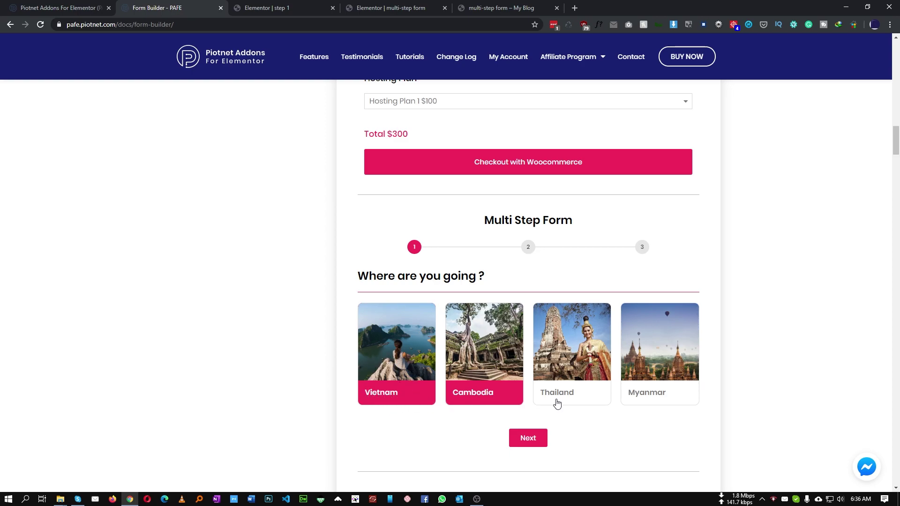
pyautogui.click(276, 8)
pyautogui.moveTo(220, 171); pyautogui.dragTo(150, 143)
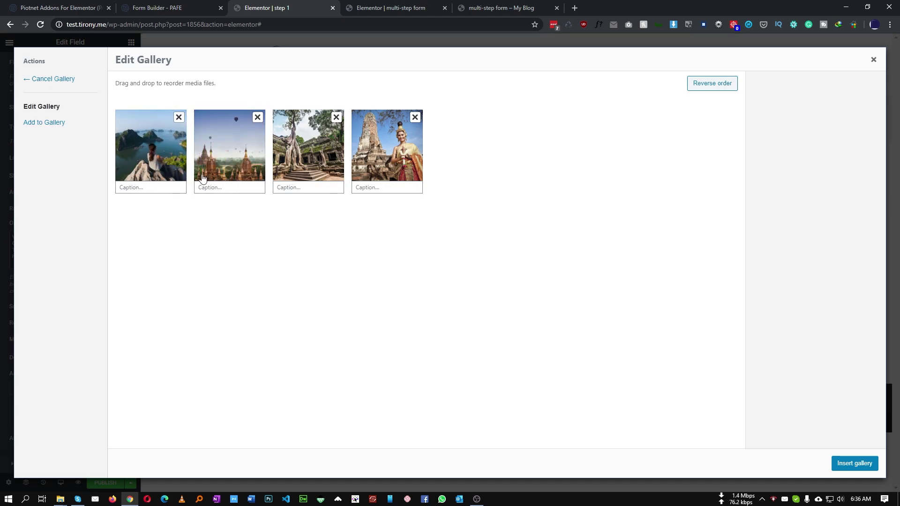
# Arrange the remaining gallery images as Cambodia, Thailand, Myanmar to match the demo form, and insert the gallery into the field.
pyautogui.click(188, 7)
pyautogui.click(264, 8)
pyautogui.moveTo(311, 157); pyautogui.dragTo(229, 150)
pyautogui.moveTo(405, 159); pyautogui.dragTo(314, 157)
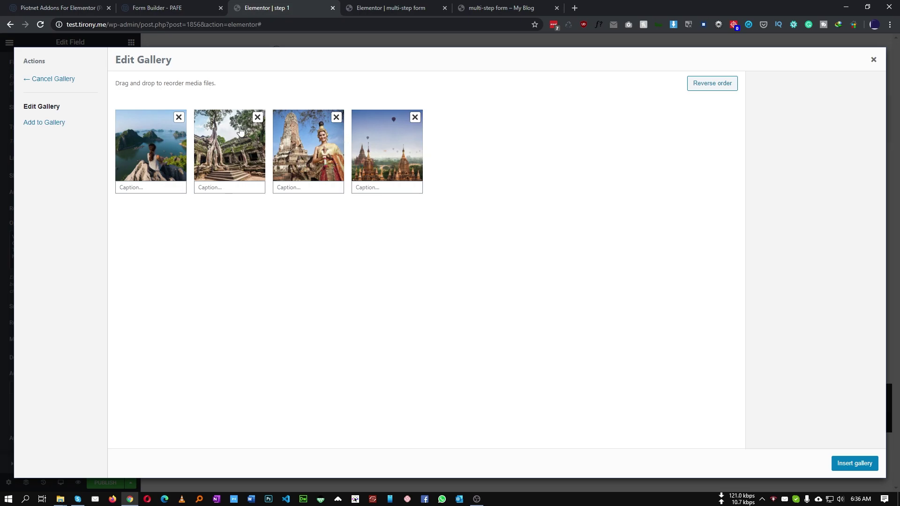
pyautogui.click(191, 3)
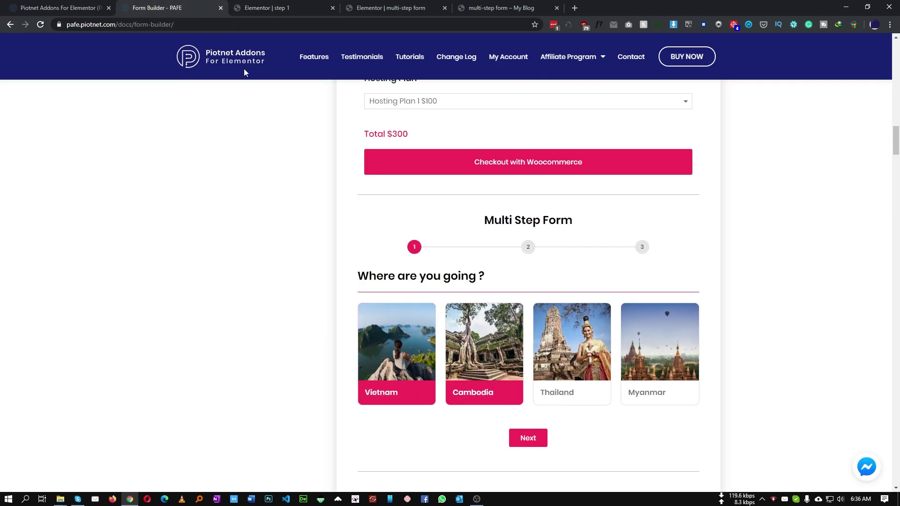
pyautogui.click(265, 7)
pyautogui.click(846, 465)
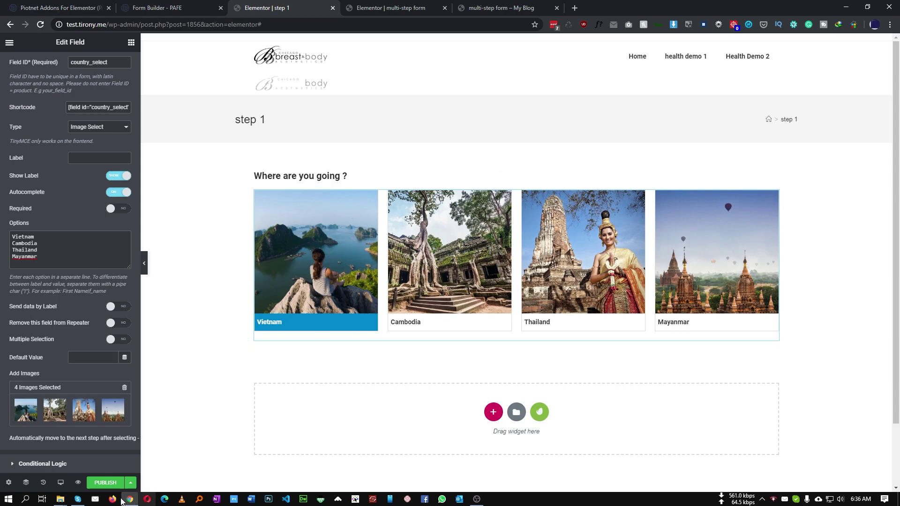
# Publish the step 1 template and exit the Elementor editor to the WordPress dashboard.
pyautogui.click(105, 482)
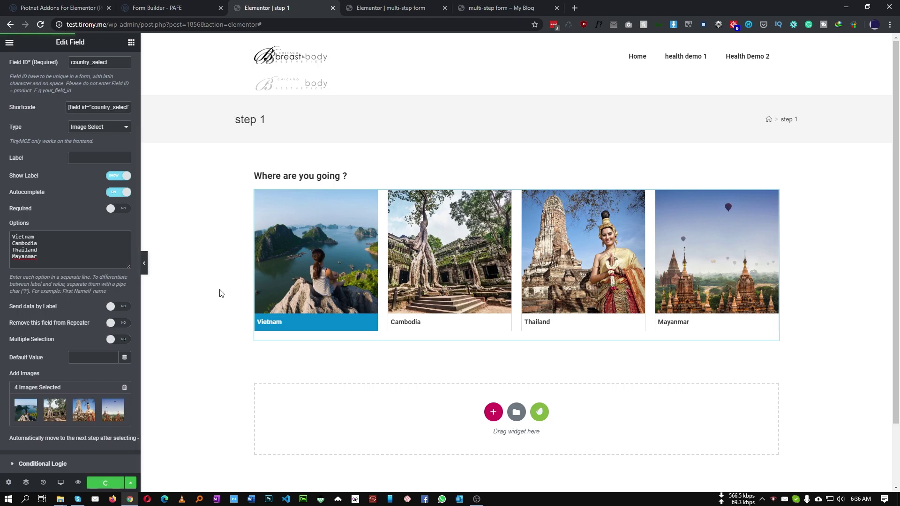
pyautogui.click(257, 175)
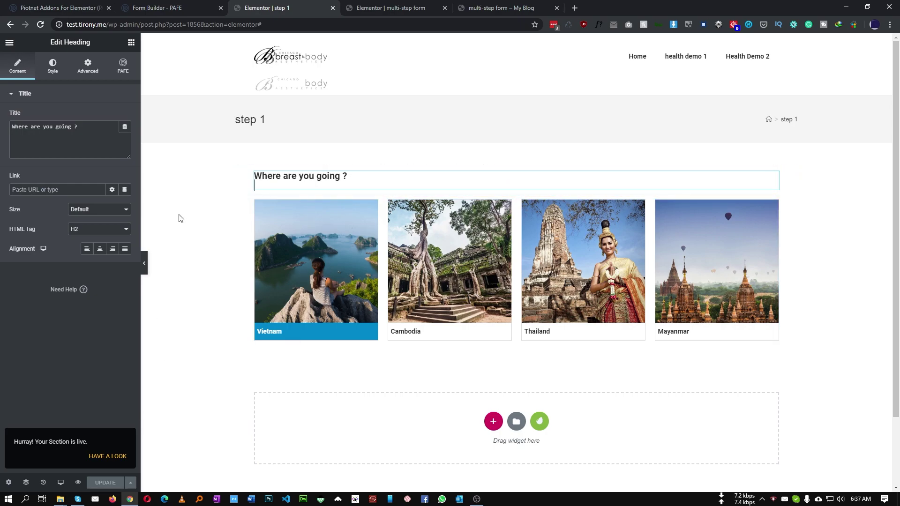
pyautogui.click(10, 42)
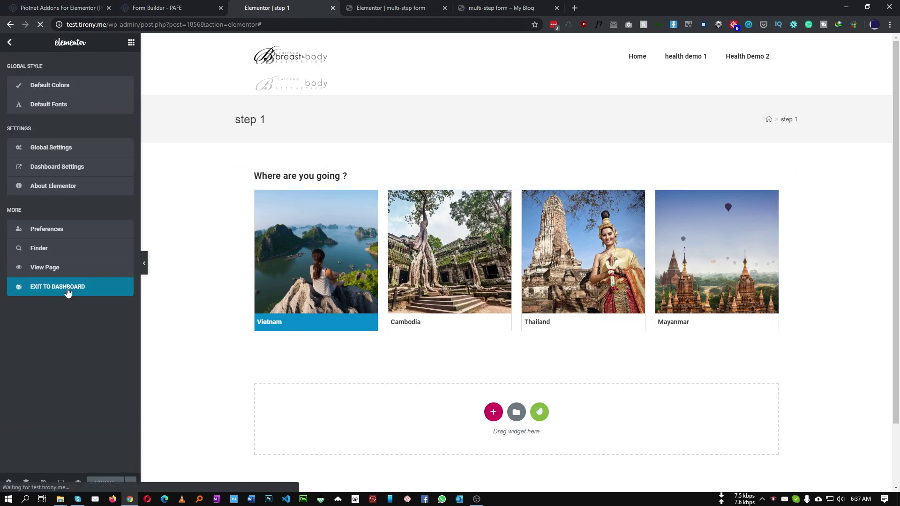
pyautogui.click(86, 294)
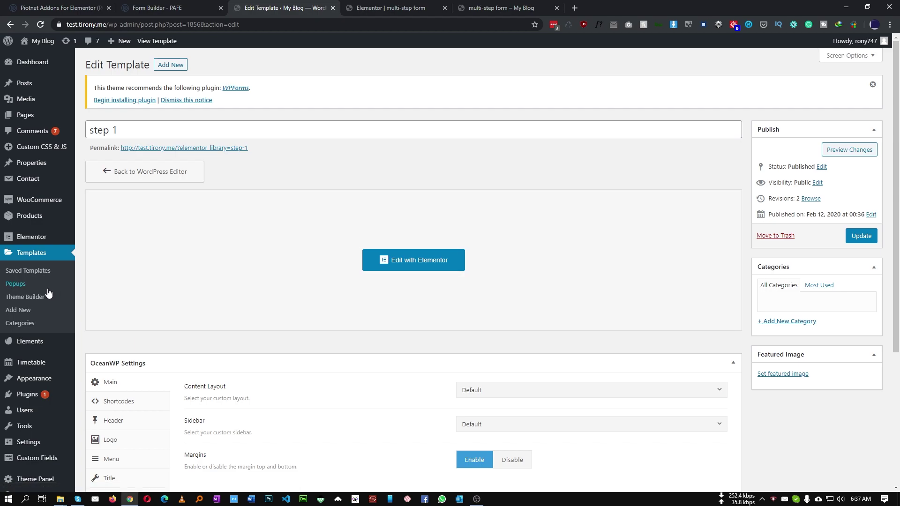
# Open the saved templates in a separate tab and create a new Section template named step 2, dismissing the template library.
pyautogui.middleClick(26, 274)
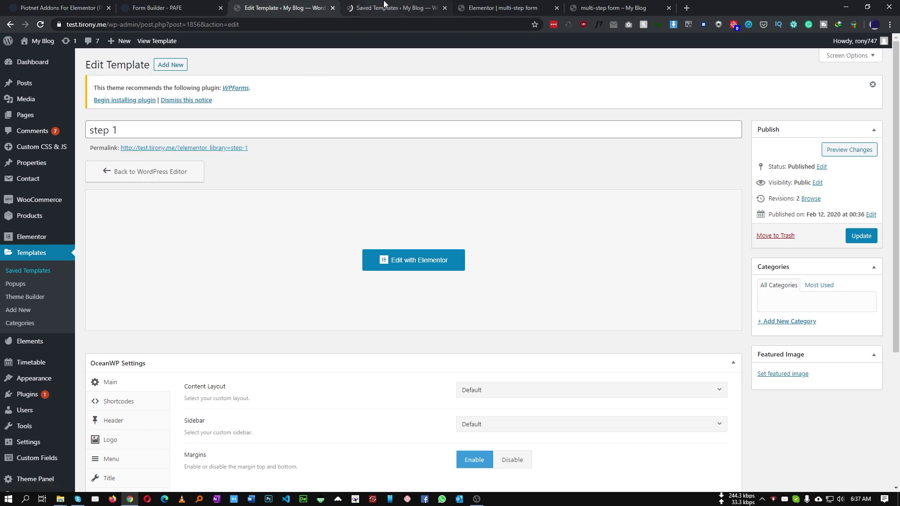
pyautogui.click(384, 8)
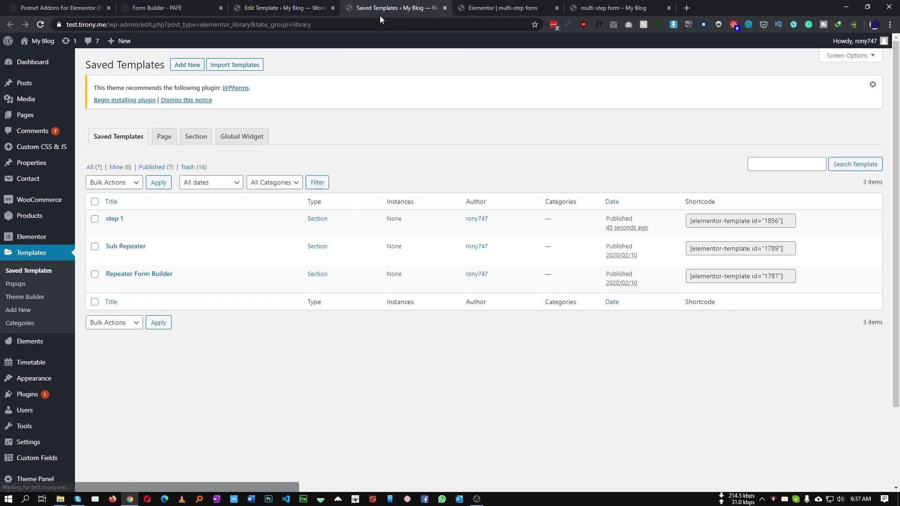
pyautogui.click(187, 64)
pyautogui.click(473, 265)
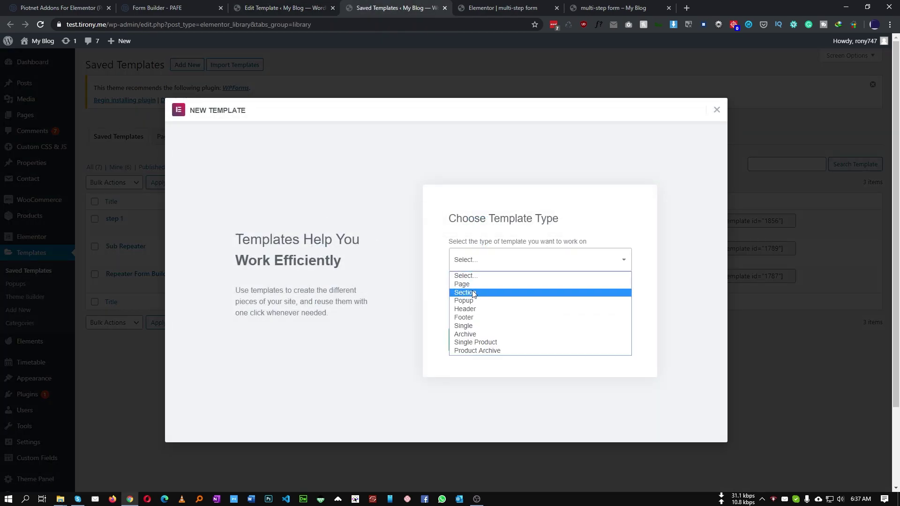
pyautogui.click(469, 291)
pyautogui.click(482, 325)
pyautogui.write('ste')
pyautogui.press('BackSpace')
pyautogui.write('tep 2')
pyautogui.click(538, 366)
pyautogui.click(720, 87)
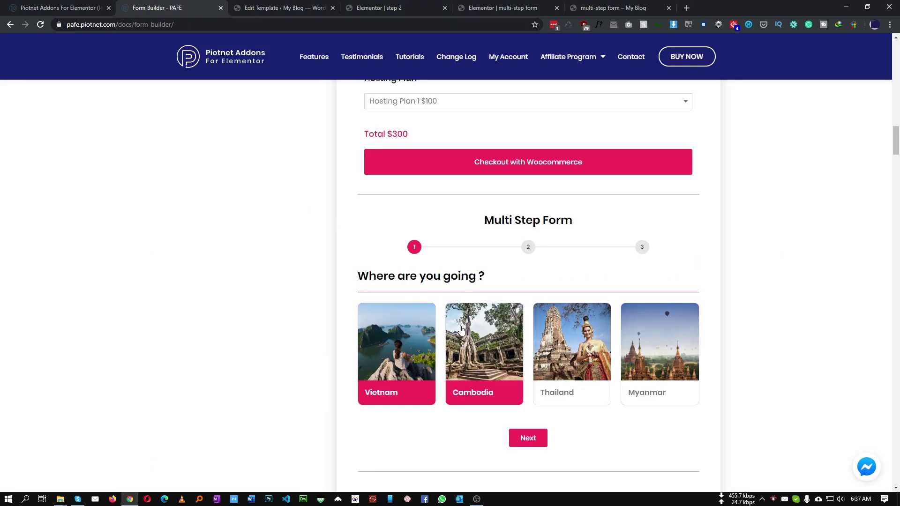
# Advance the demo multi-step form to its second step and copy the heading text.
pyautogui.click(540, 443)
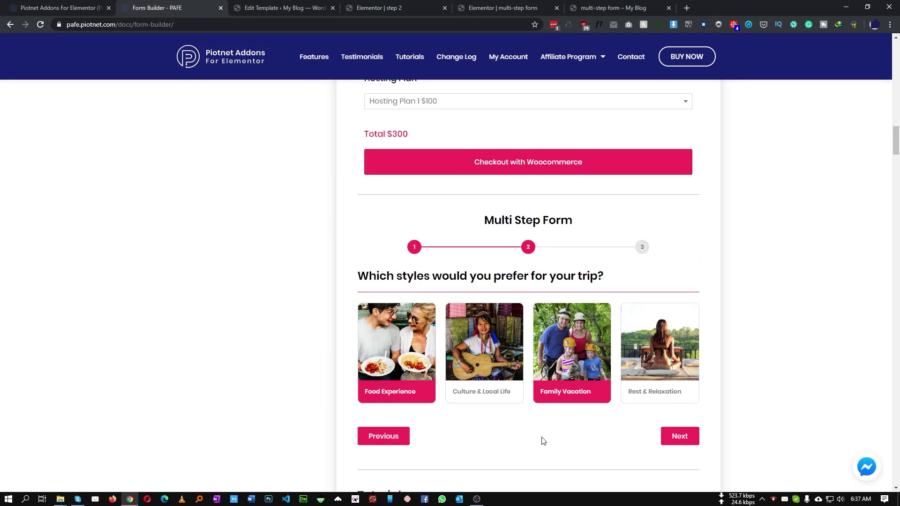
pyautogui.tripleClick(404, 276)
pyautogui.hotkey('ctrl', 'c')
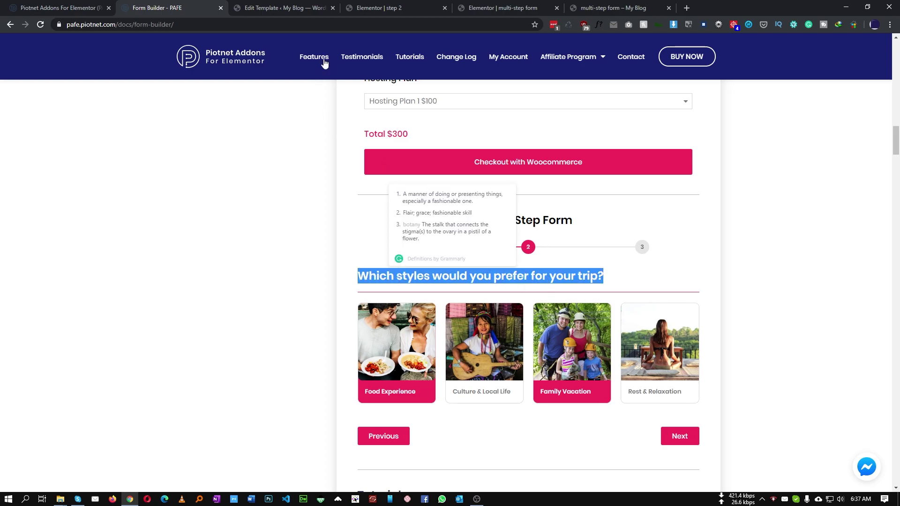
# In the step 2 template, add a single-column section with a heading reading "Which styles would you prefer for your trip?".
pyautogui.click(381, 8)
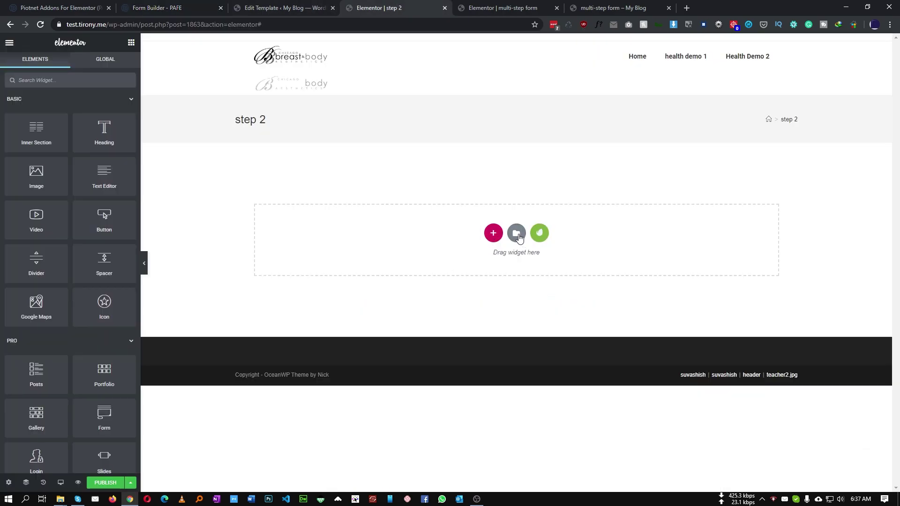
pyautogui.click(494, 234)
pyautogui.click(390, 256)
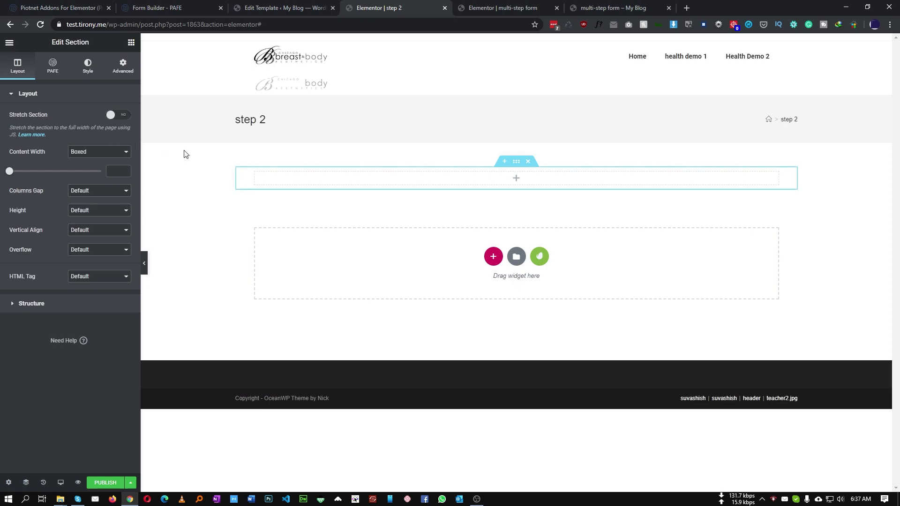
pyautogui.click(516, 178)
pyautogui.moveTo(107, 133); pyautogui.dragTo(338, 178)
pyautogui.click(94, 140)
pyautogui.hotkey('ctrl', 'a')
pyautogui.hotkey('ctrl', 'v')
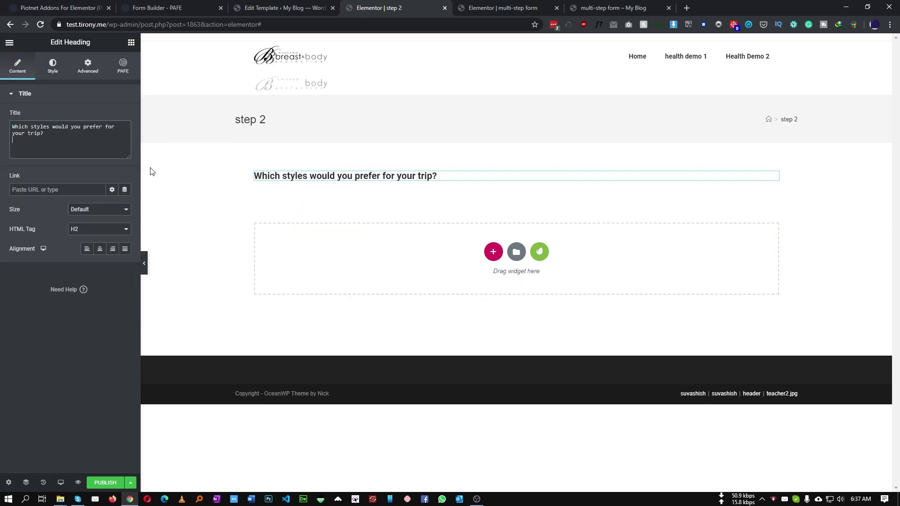
# Add an empty single-column section below the step 2 heading, and reopen the step 1 template in the Elementor editor.
pyautogui.click(493, 252)
pyautogui.click(390, 276)
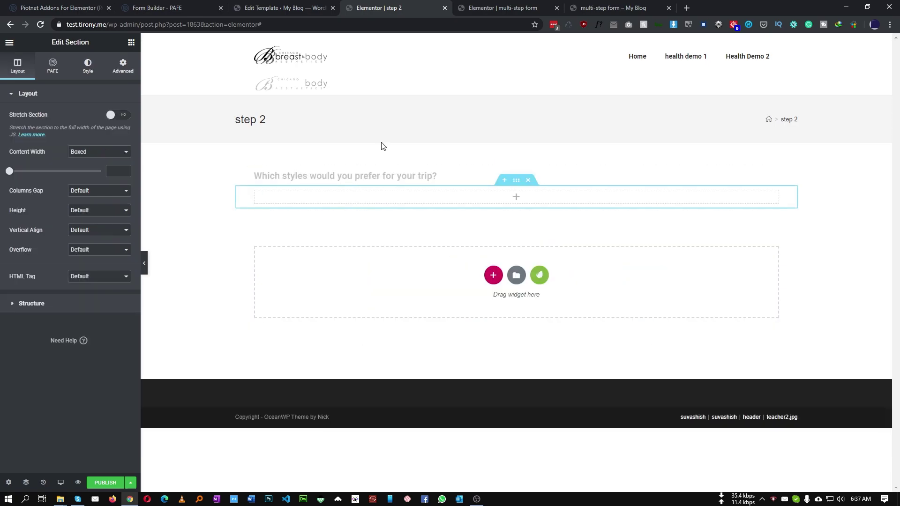
pyautogui.click(270, 4)
pyautogui.click(532, 4)
pyautogui.click(381, 4)
pyautogui.click(271, 3)
pyautogui.click(412, 263)
pyautogui.click(377, 8)
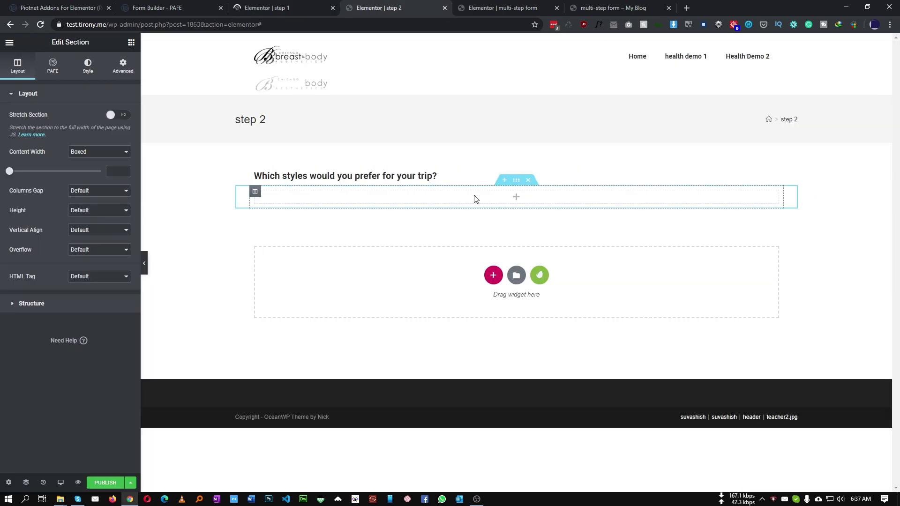
# Place a PAFE form Field widget in step 2's empty section and open its field type choices.
pyautogui.click(516, 198)
pyautogui.scroll(-4, 73, 248)
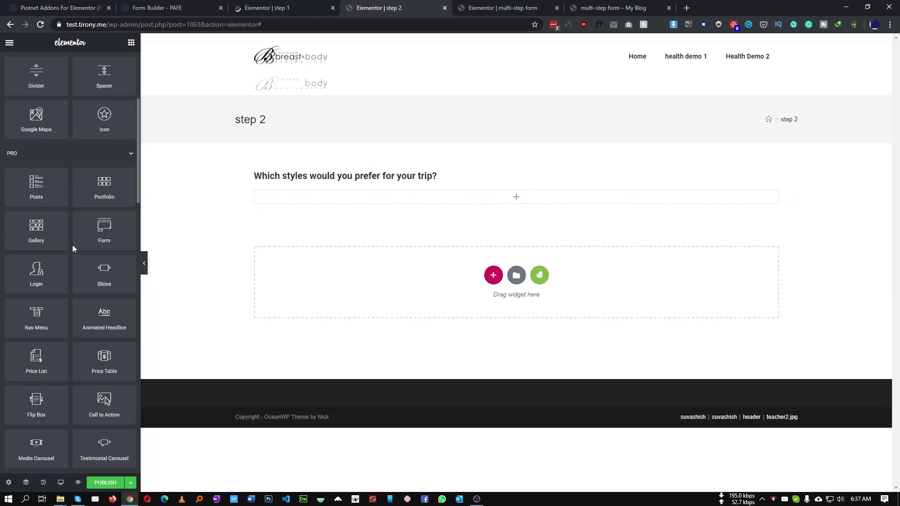
pyautogui.scroll(4, 78, 230)
pyautogui.click(61, 100)
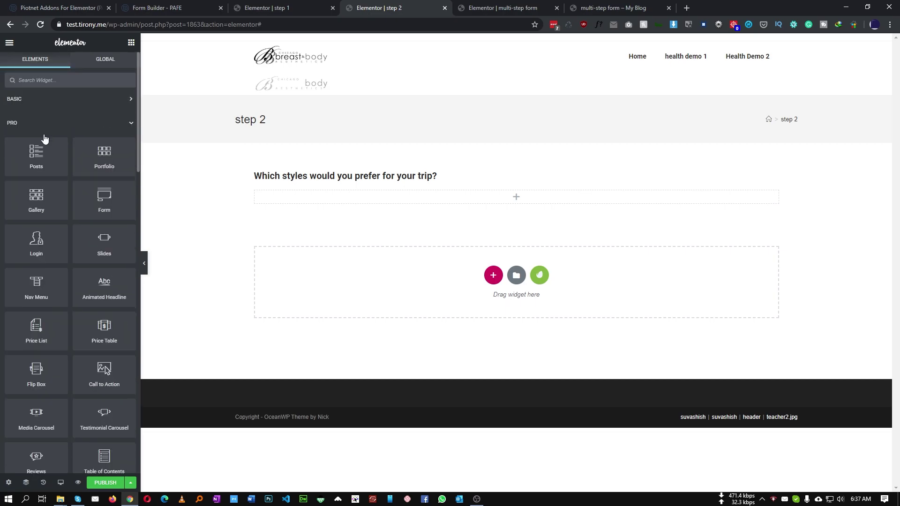
pyautogui.click(47, 124)
pyautogui.click(55, 150)
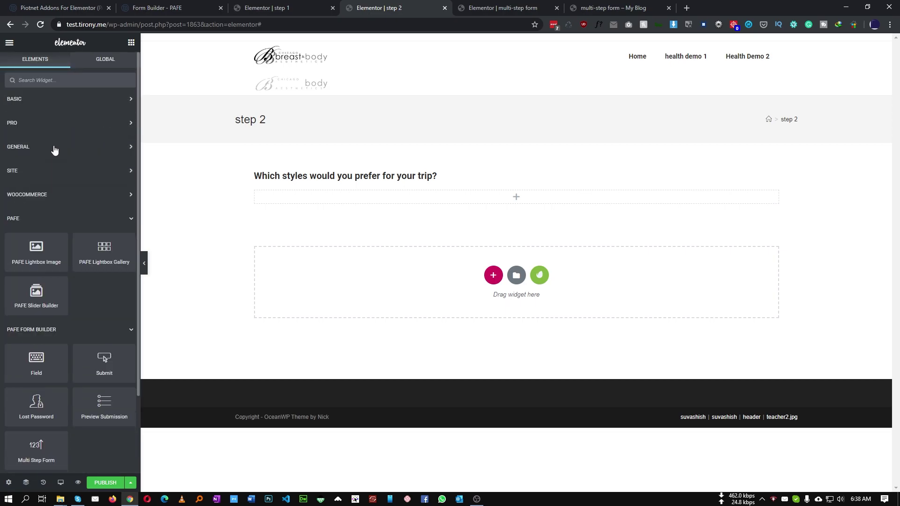
pyautogui.scroll(-1, 32, 231)
pyautogui.moveTo(36, 312); pyautogui.dragTo(381, 197)
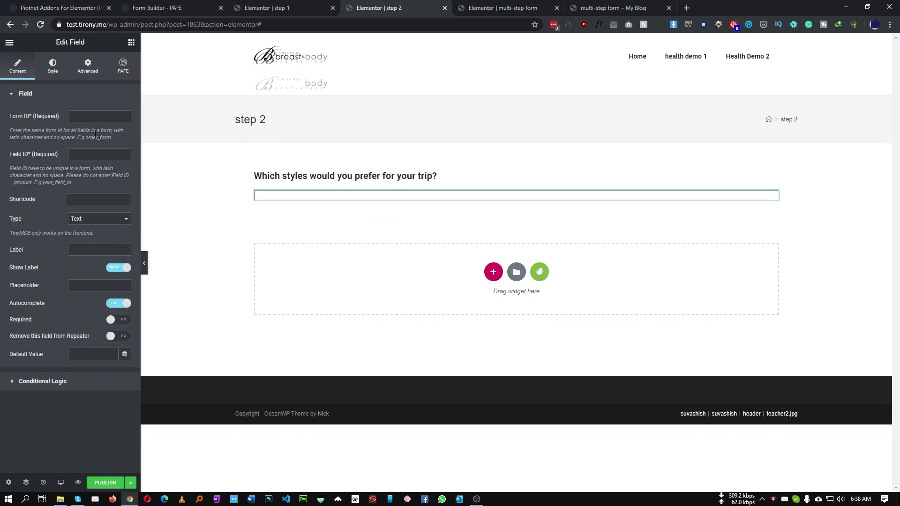
pyautogui.click(89, 219)
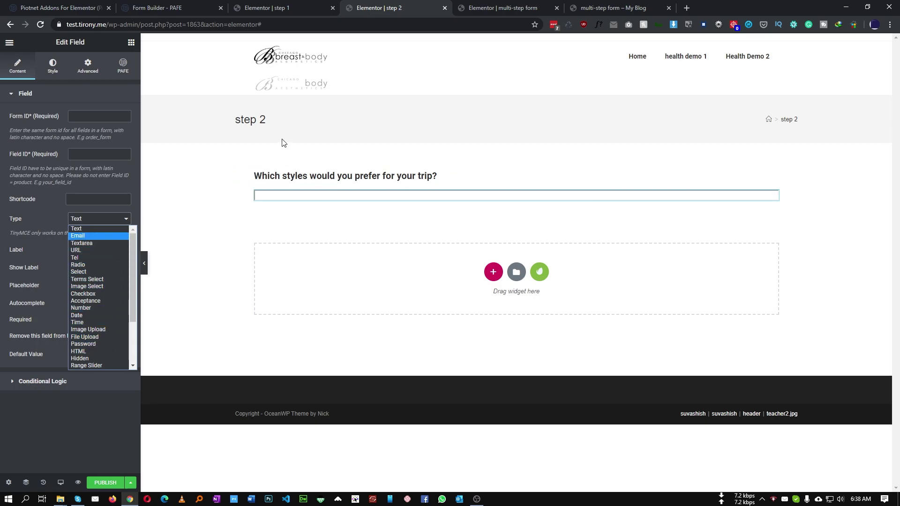
# Copy step 1's image select section into the step 2 template, delete the blank field section, and select the pasted field.
pyautogui.click(305, 7)
pyautogui.rightClick(516, 182)
pyautogui.click(540, 226)
pyautogui.hotkey('ctrl', 'Tab')
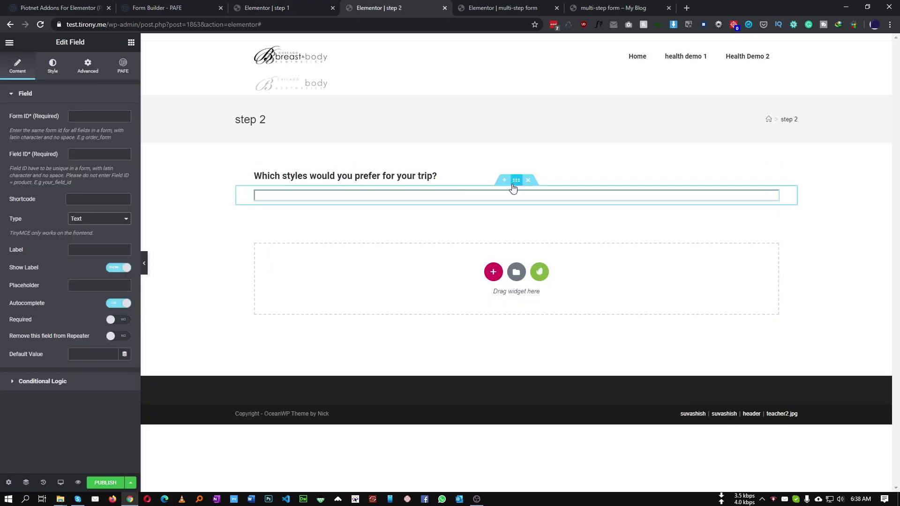
pyautogui.rightClick(516, 183)
pyautogui.click(539, 235)
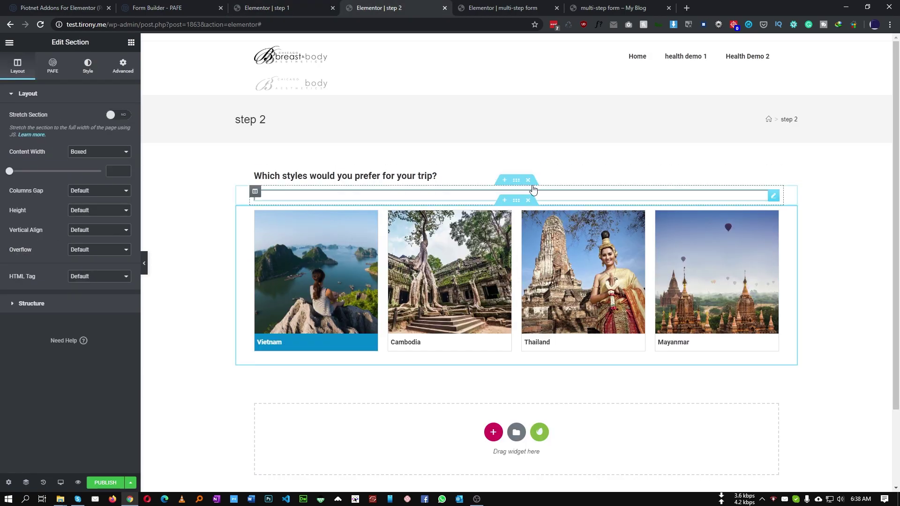
pyautogui.click(468, 222)
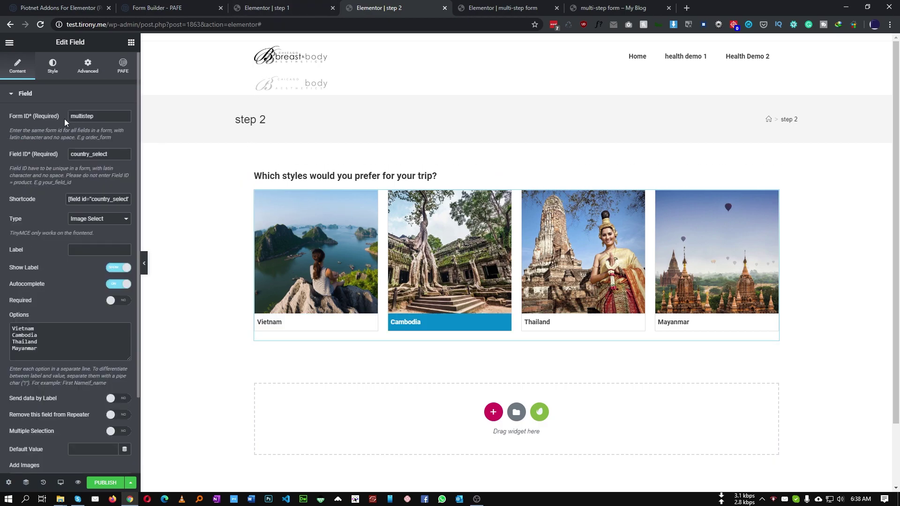
# Compare the image select field's Form ID between the step 1 and step 2 templates.
pyautogui.doubleClick(107, 117)
pyautogui.click(300, 8)
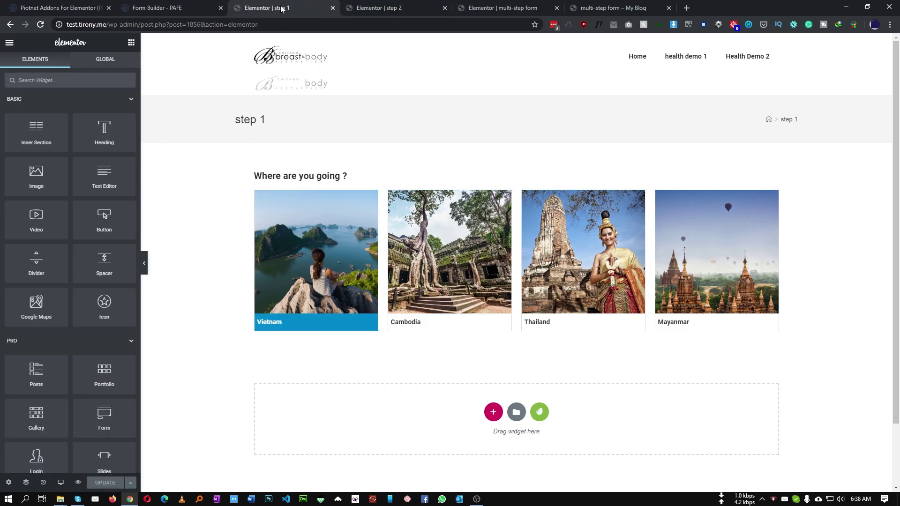
pyautogui.click(344, 203)
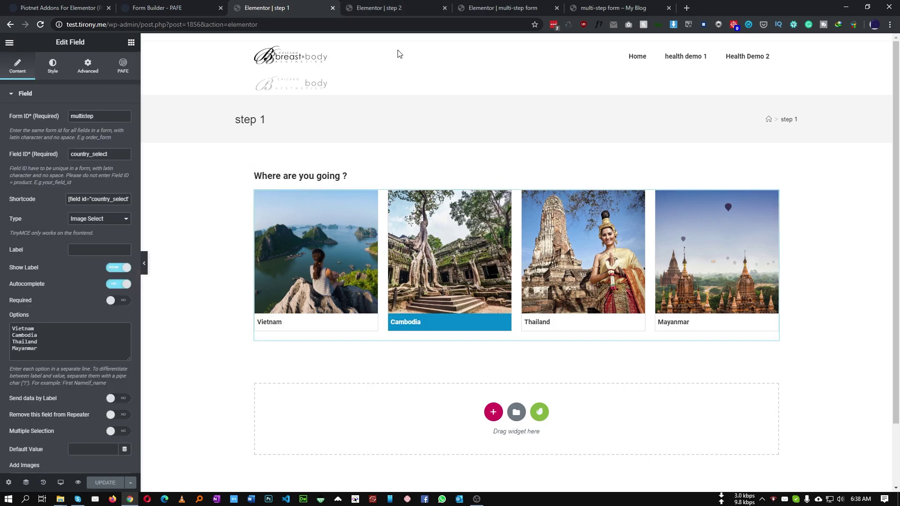
pyautogui.click(385, 4)
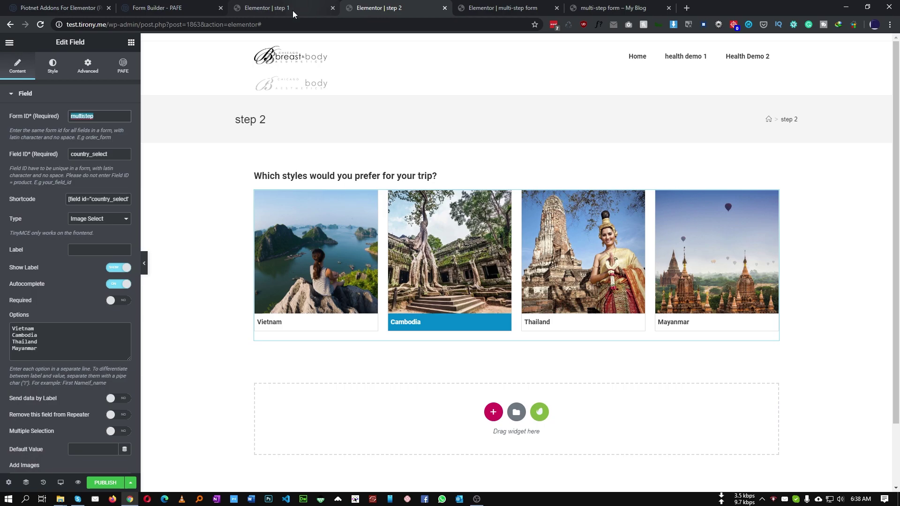
pyautogui.click(83, 116)
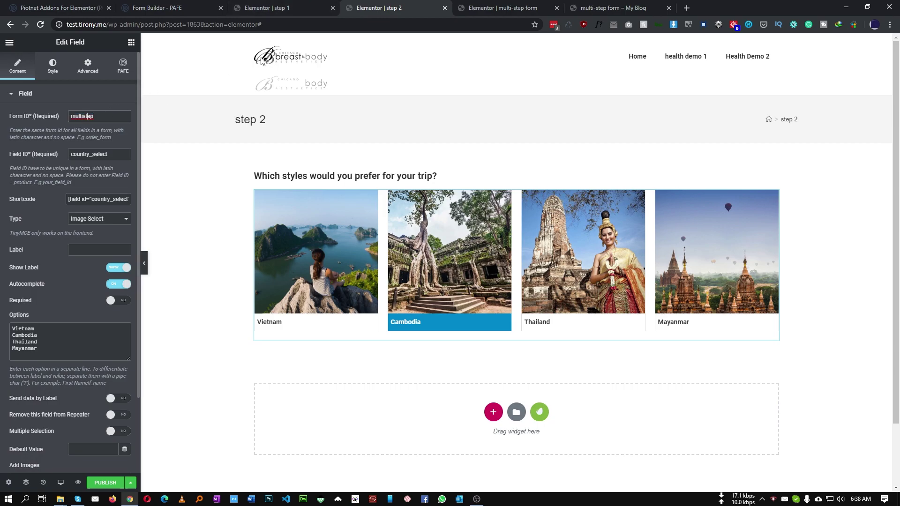
pyautogui.click(293, 8)
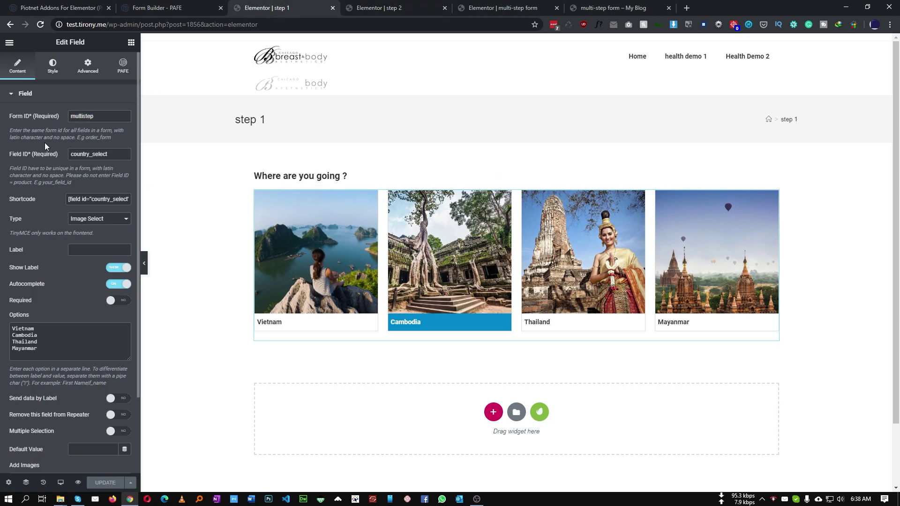
pyautogui.click(44, 117)
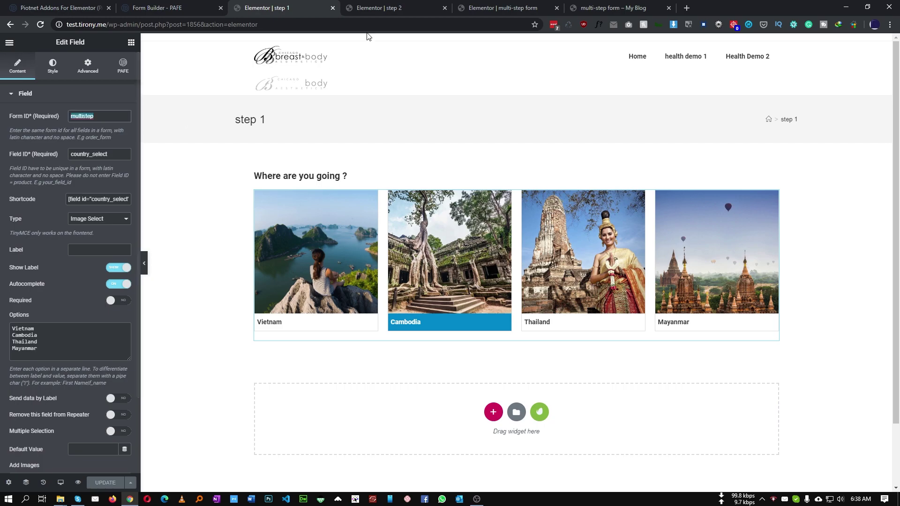
# Re-enter multistep as the Form ID of step 2's image select field and set its Field ID to style.
pyautogui.click(377, 8)
pyautogui.click(12, 118)
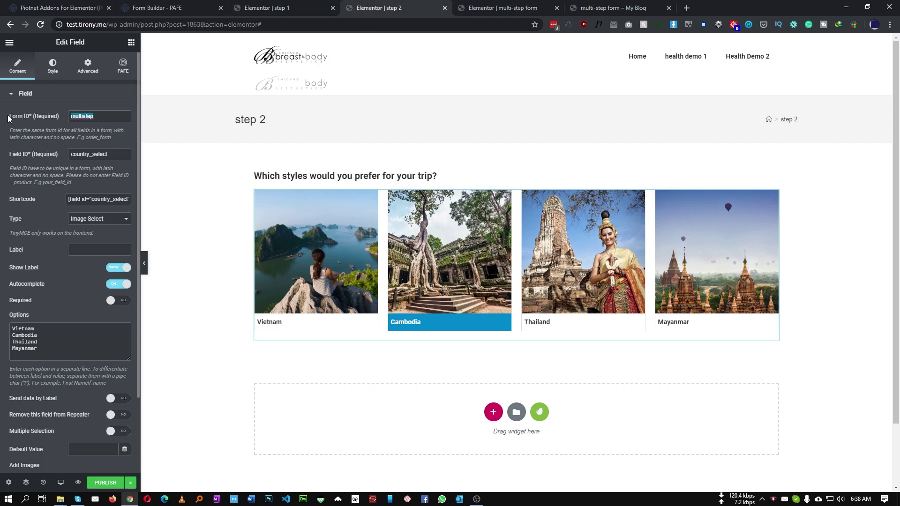
pyautogui.hotkey('ctrl', 'v')
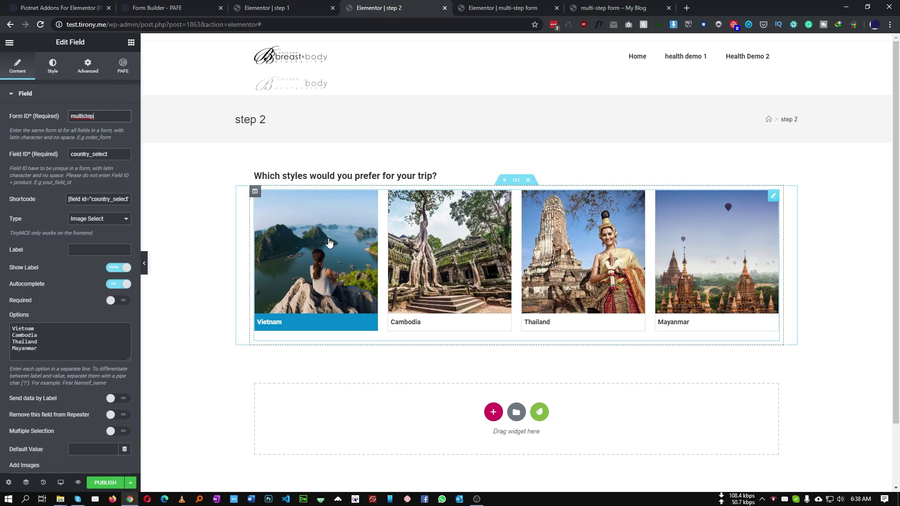
pyautogui.click(26, 119)
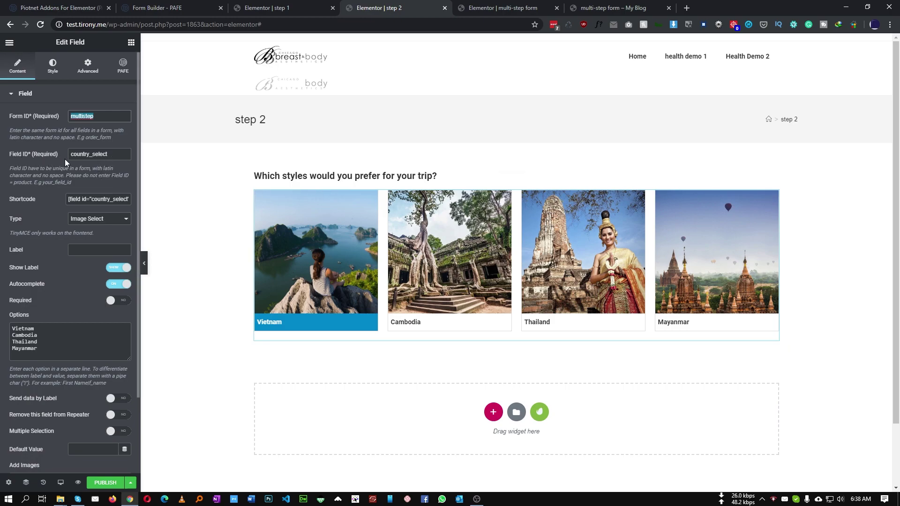
pyautogui.doubleClick(107, 153)
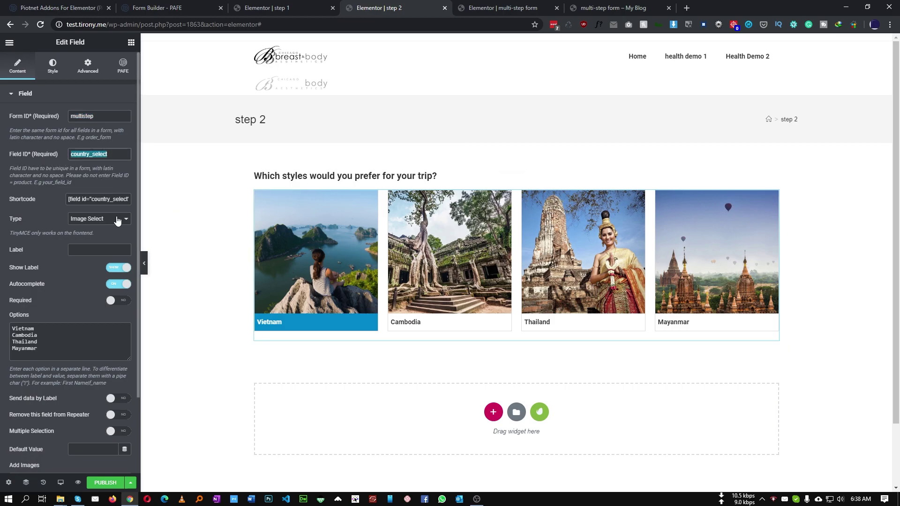
pyautogui.write('style')
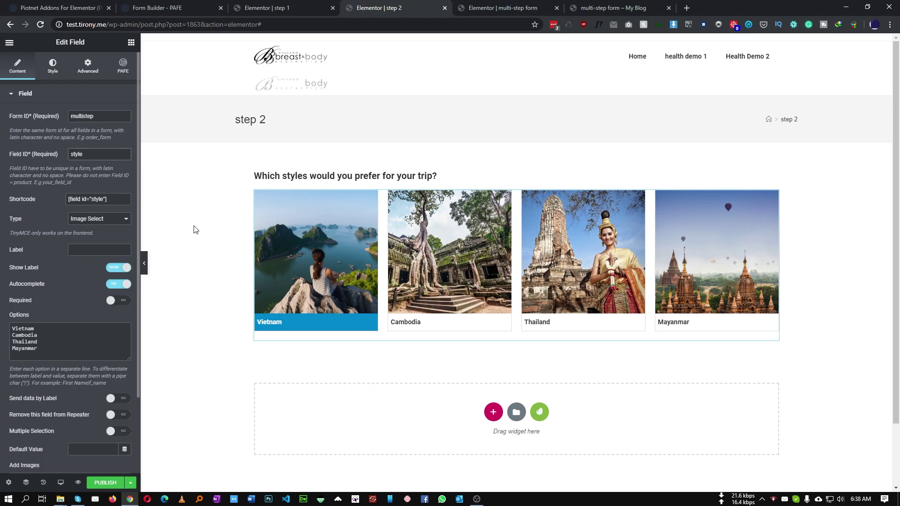
# Replace the image select field's options with Food, Culture, Family and Rest, based on the demo form's trip styles.
pyautogui.moveTo(40, 349); pyautogui.dragTo(10, 328)
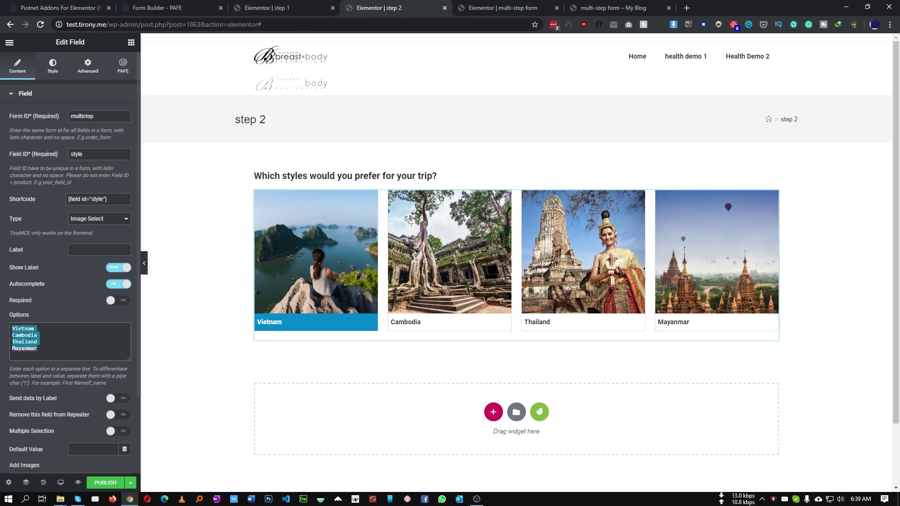
pyautogui.click(216, 4)
pyautogui.click(429, 417)
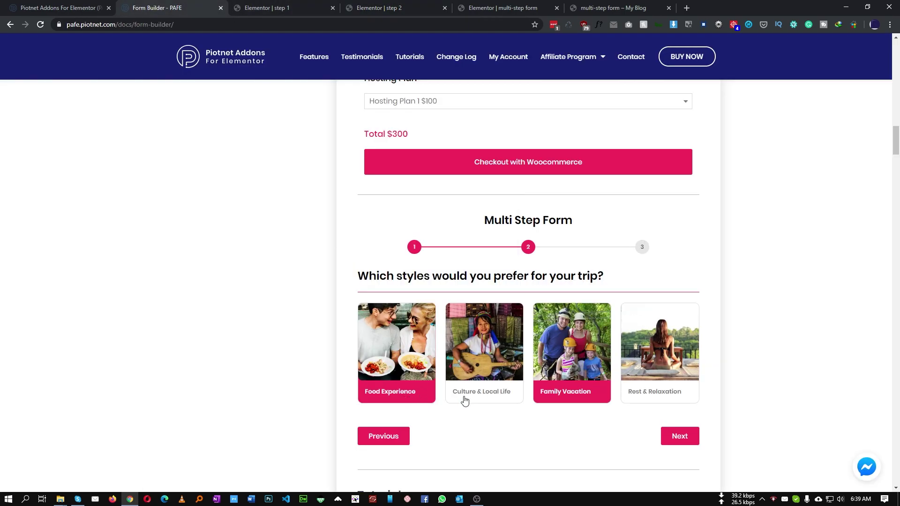
pyautogui.click(309, 5)
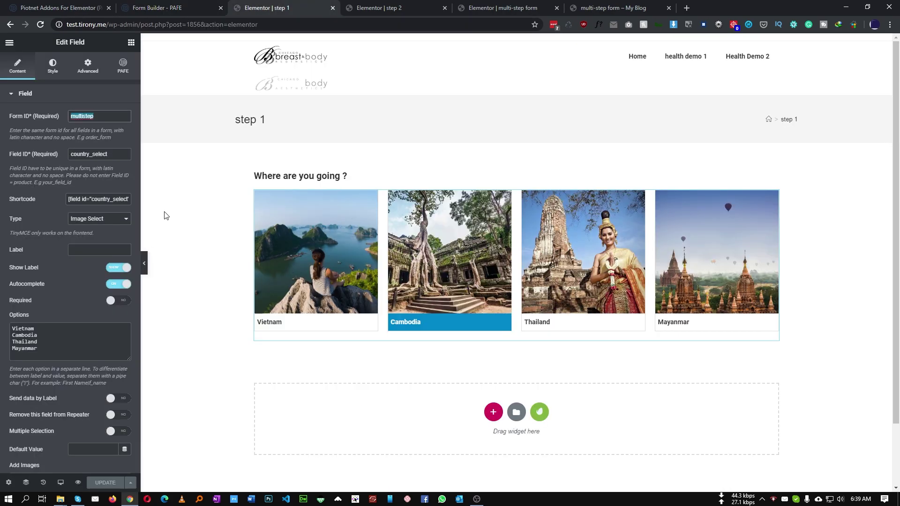
pyautogui.click(396, 4)
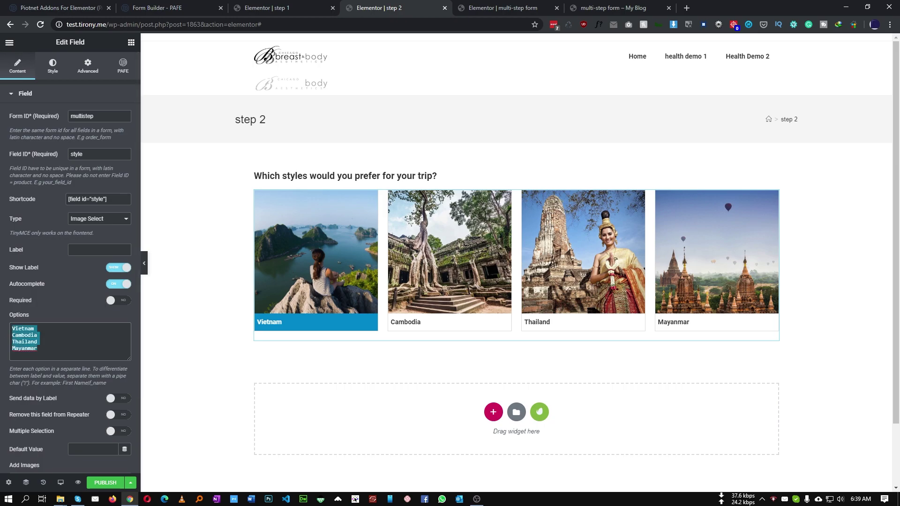
pyautogui.write('Food')
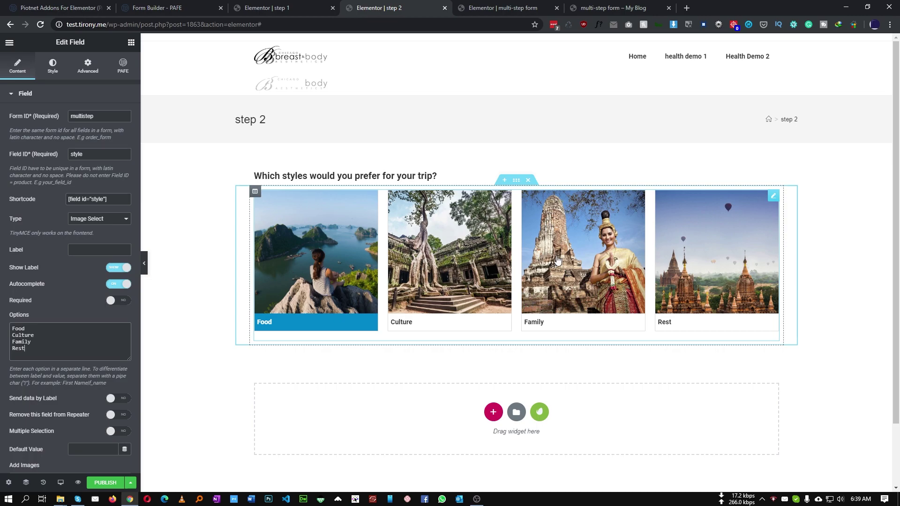
# Add the four trip-style images for food, culture, family and rest to the image select field's gallery.
pyautogui.scroll(-2, 35, 310)
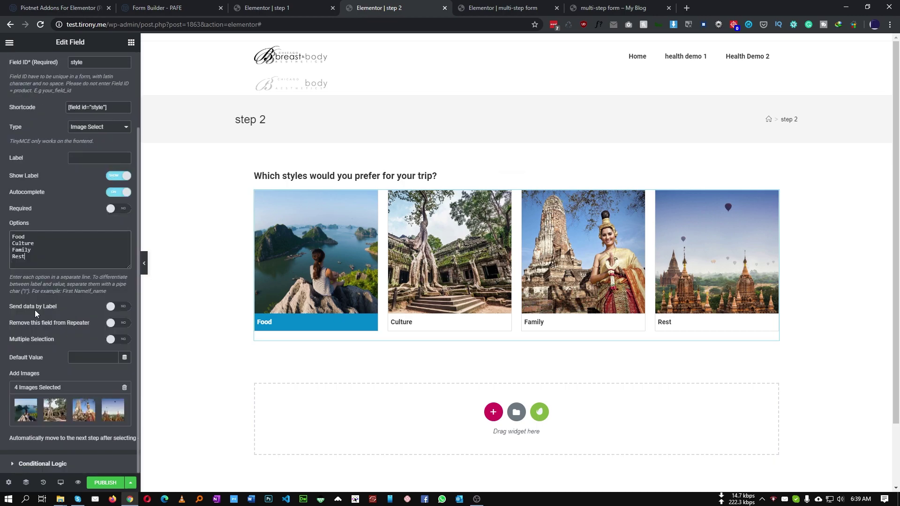
pyautogui.click(49, 410)
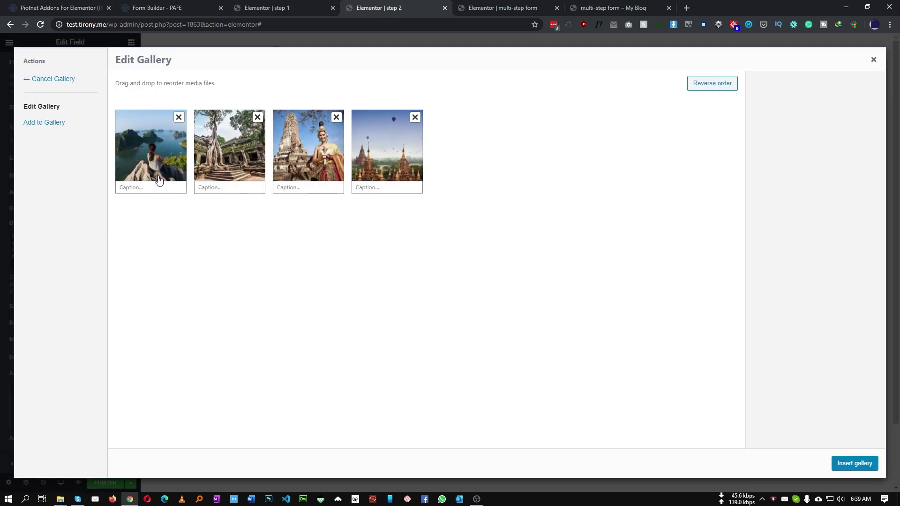
pyautogui.click(38, 127)
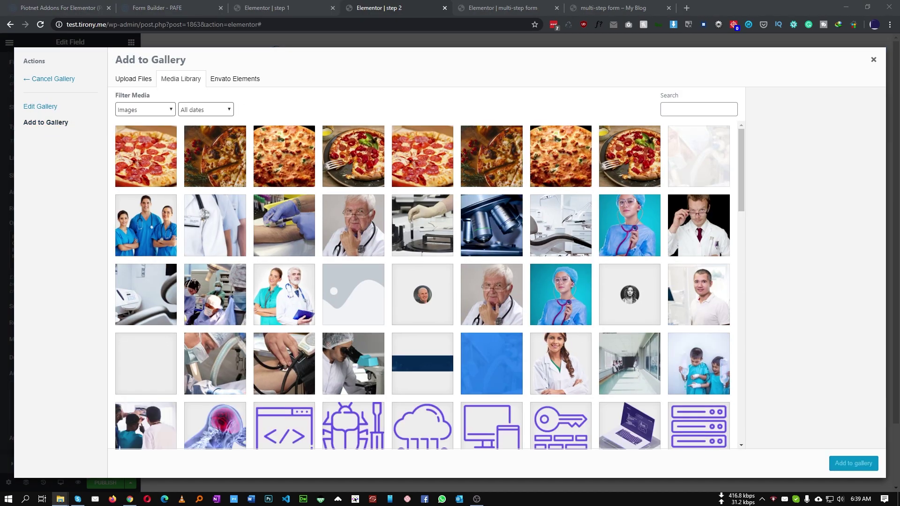
pyautogui.moveTo(323, 305); pyautogui.dragTo(314, 311)
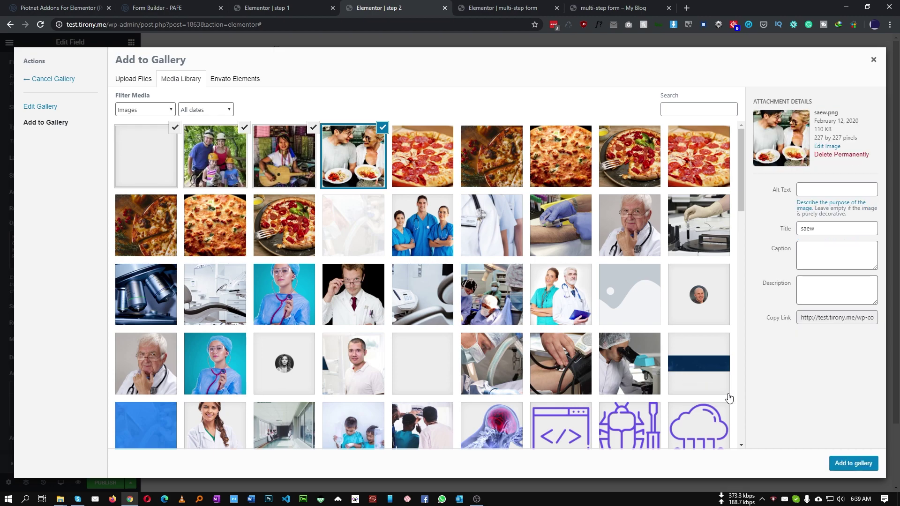
pyautogui.click(862, 463)
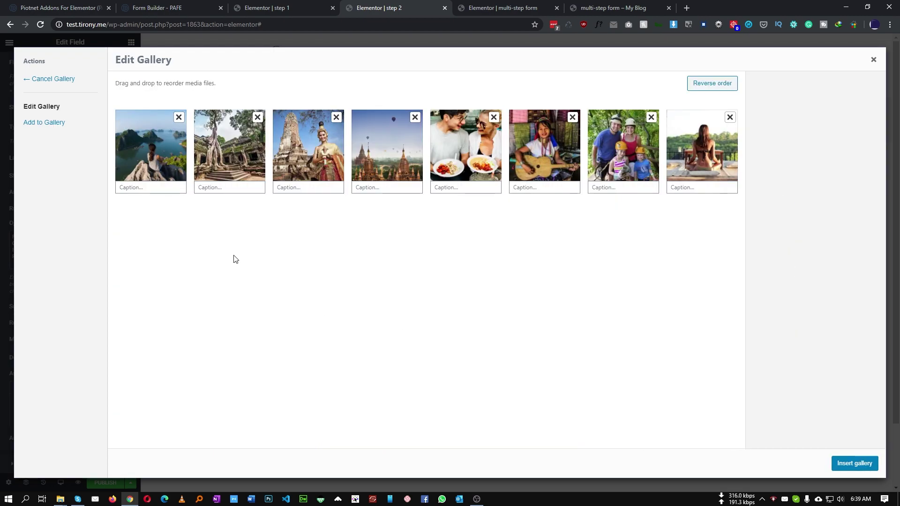
# Remove the four country images from the gallery, check the image order against the demo, and insert the gallery into the field.
pyautogui.click(177, 118)
pyautogui.click(178, 118)
pyautogui.click(178, 118)
pyautogui.click(179, 117)
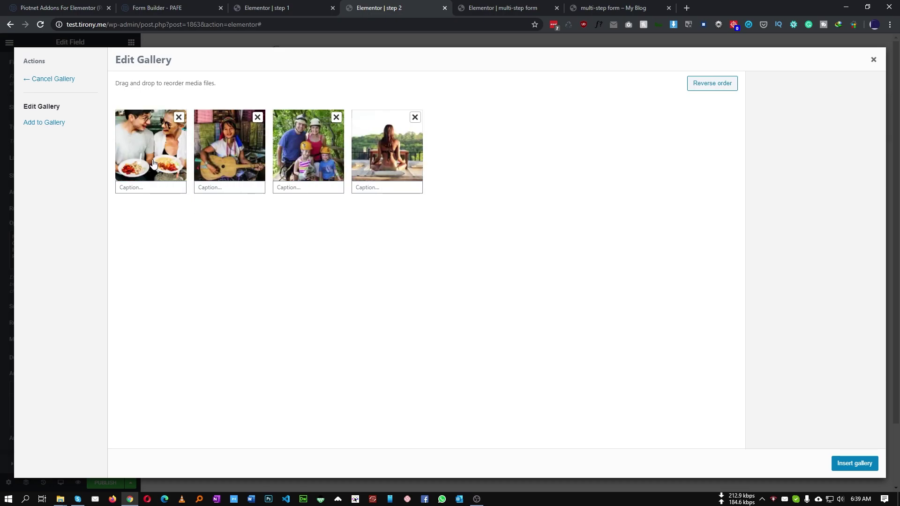
pyautogui.hotkey('ctrl', '2')
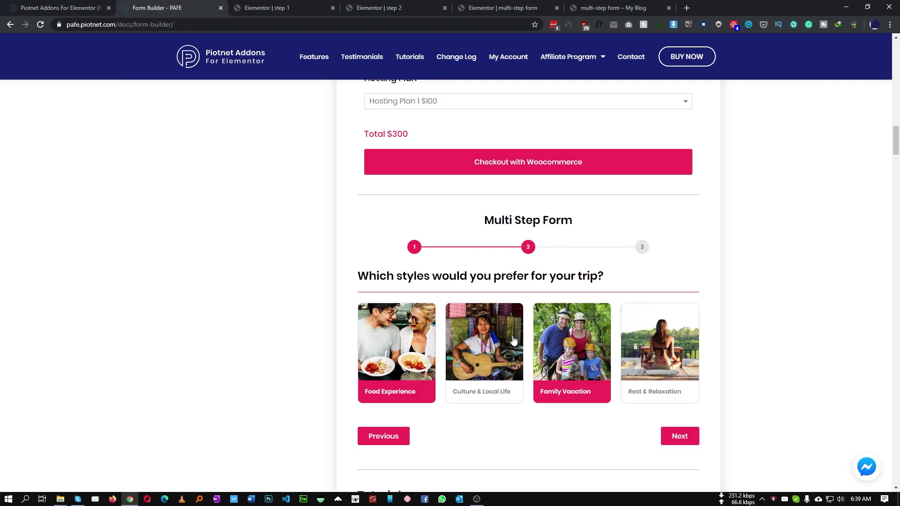
pyautogui.click(413, 8)
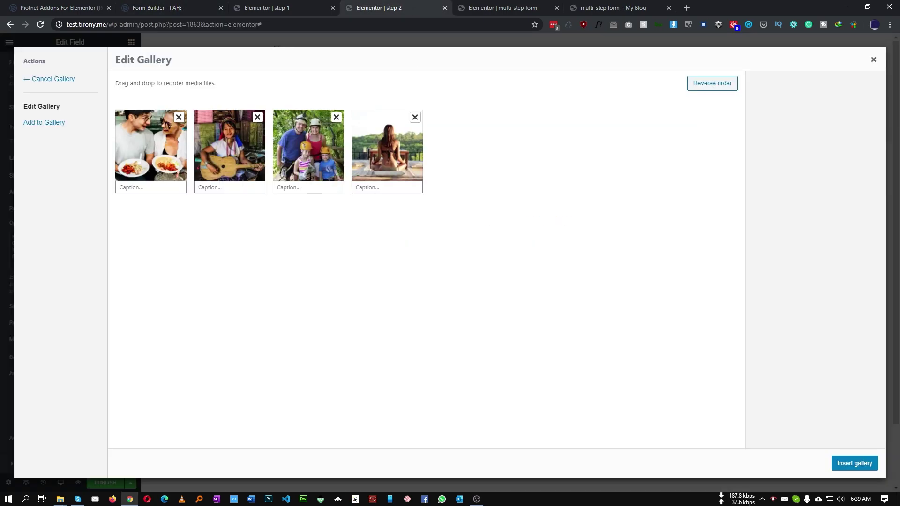
pyautogui.click(854, 462)
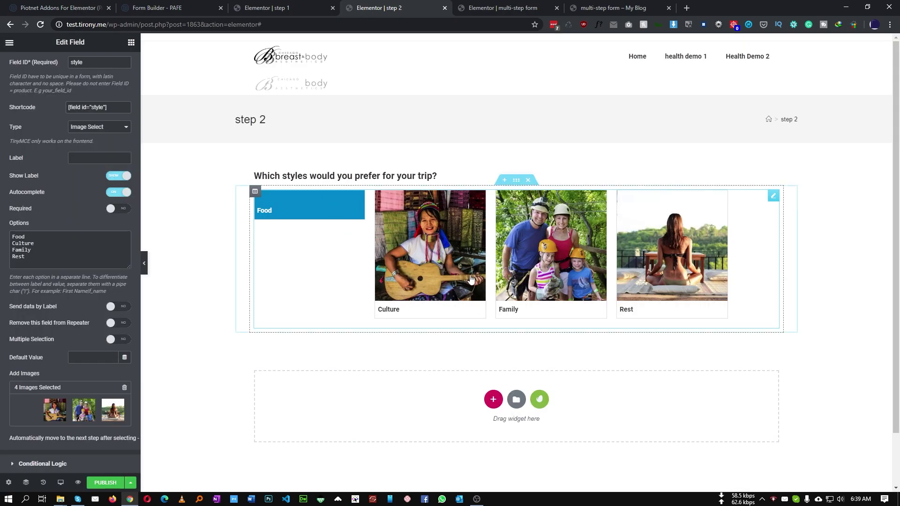
# Publish the step 2 template and exit the Elementor editor to the saved templates list.
pyautogui.click(103, 484)
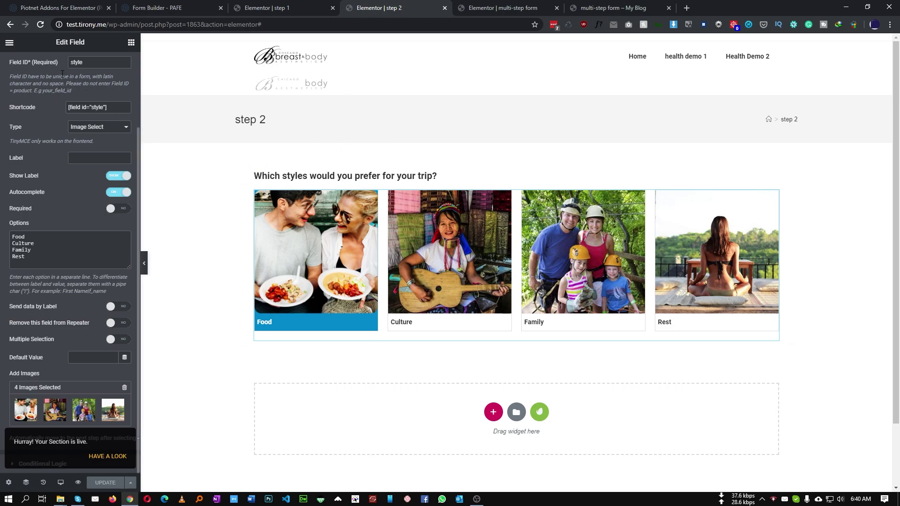
pyautogui.click(9, 44)
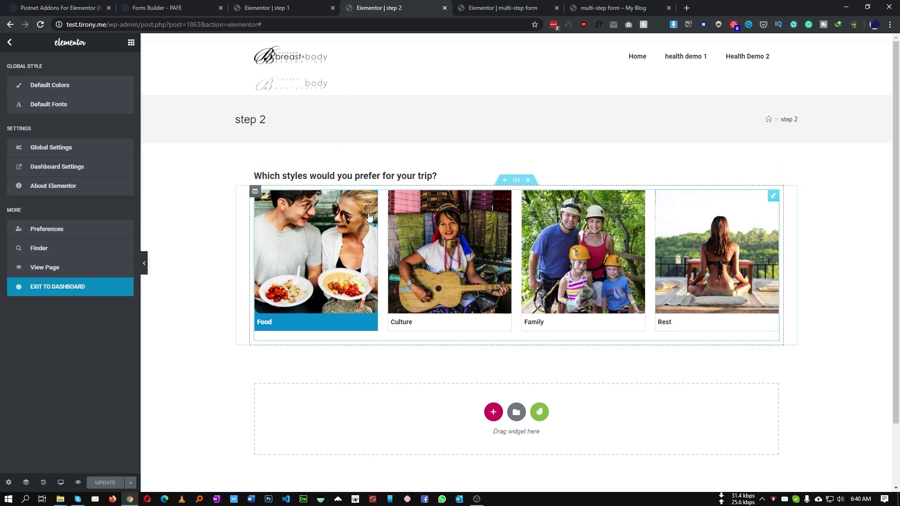
pyautogui.click(370, 216)
pyautogui.click(9, 43)
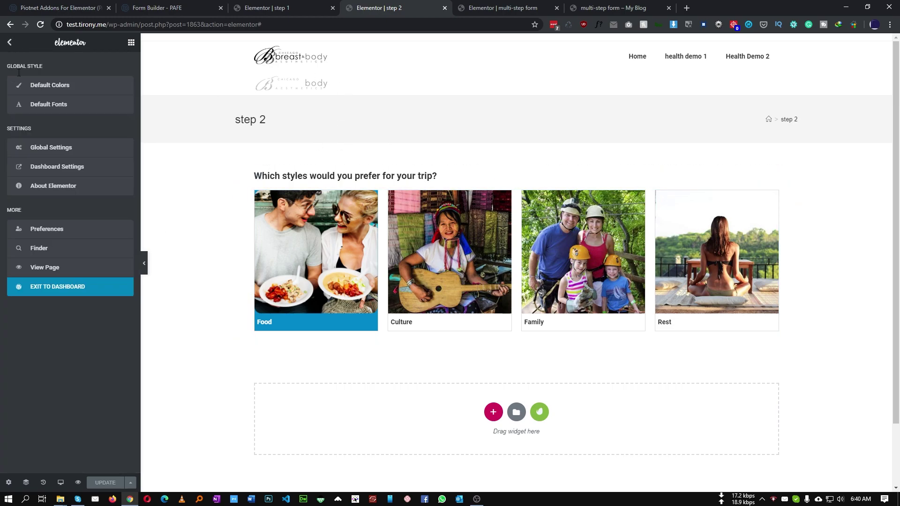
pyautogui.click(58, 287)
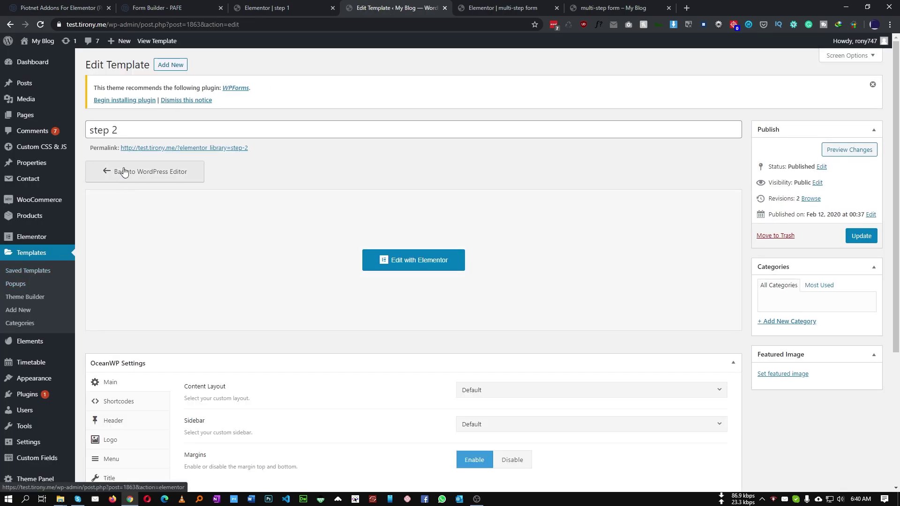
pyautogui.click(124, 172)
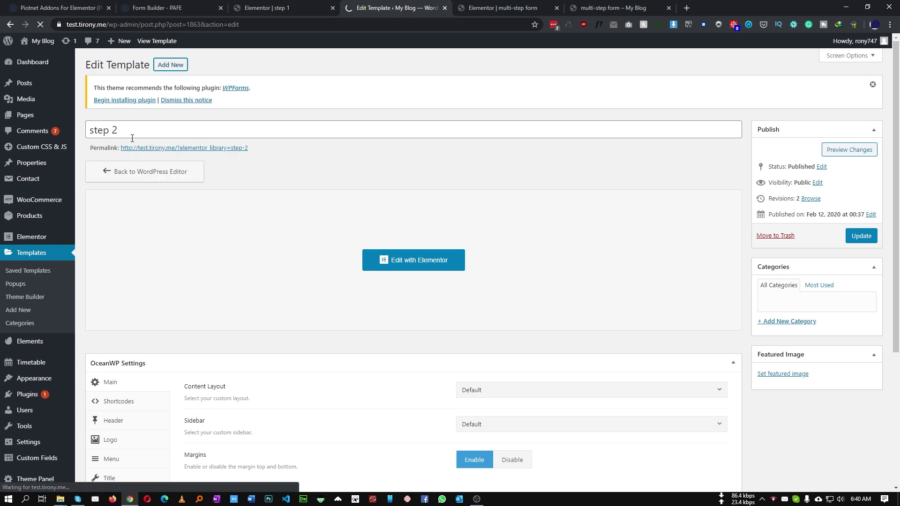
pyautogui.click(28, 270)
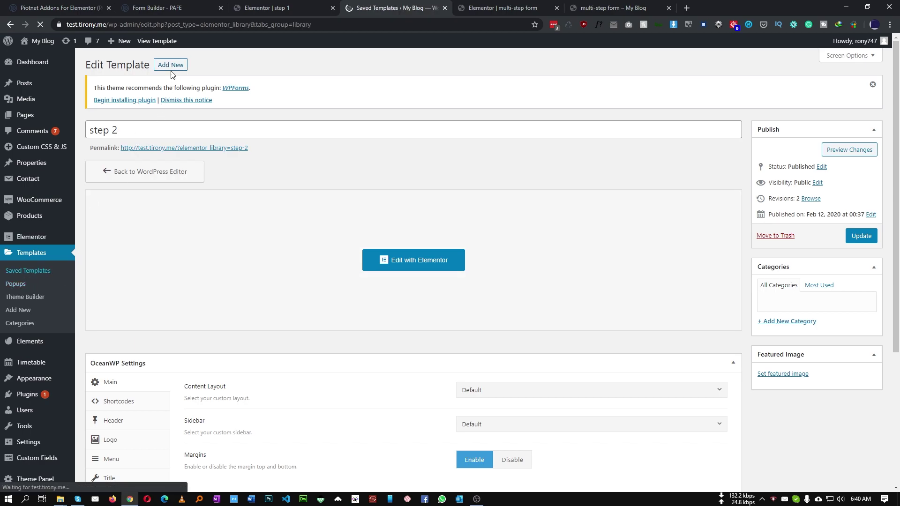
# Create a new Section template named step 3 and dismiss the block library to start with a blank canvas.
pyautogui.click(187, 65)
pyautogui.click(480, 261)
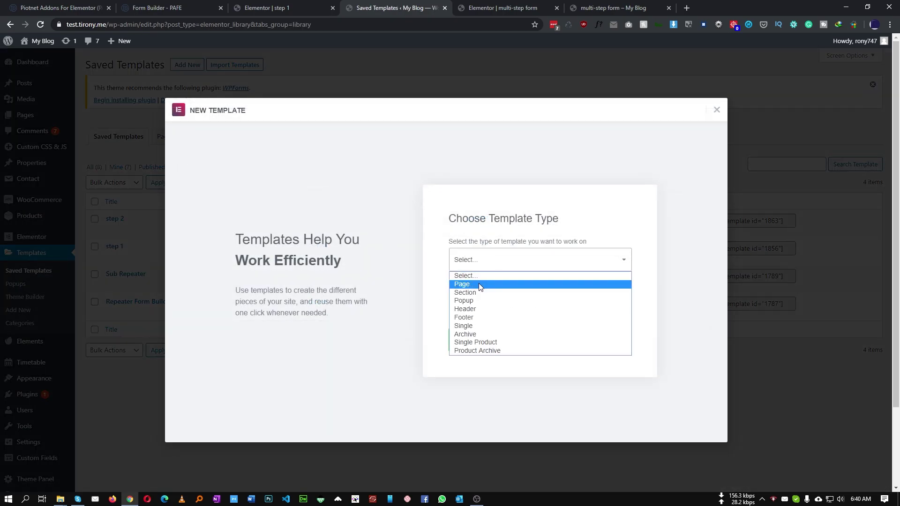
pyautogui.click(478, 293)
pyautogui.click(468, 328)
pyautogui.write('step 3')
pyautogui.click(529, 365)
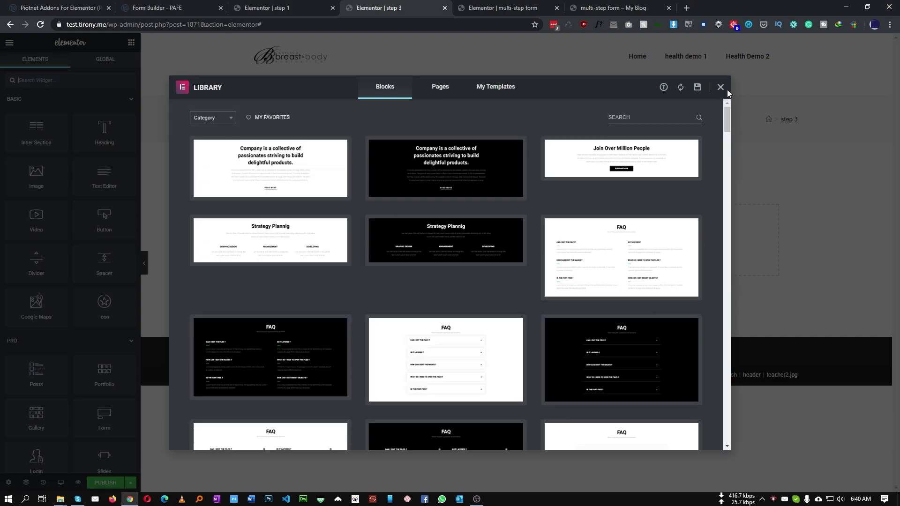
pyautogui.click(721, 87)
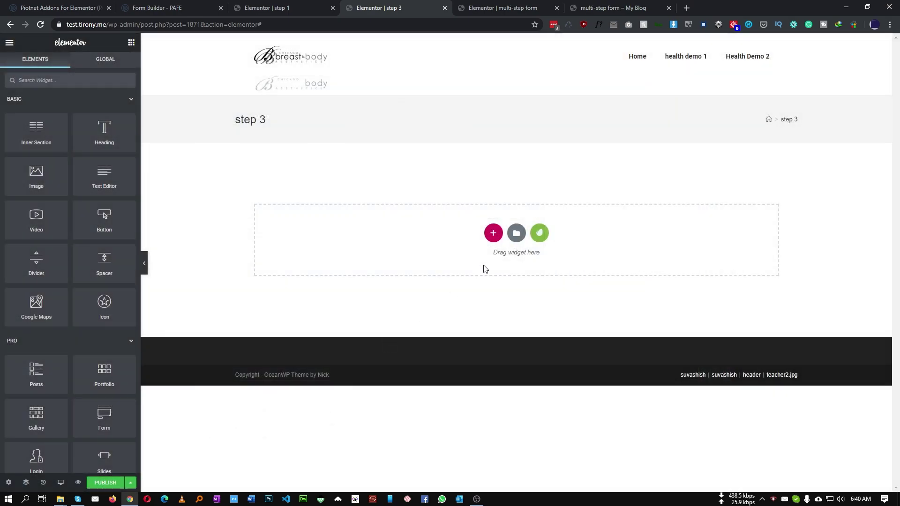
# Advance the demo form to its third step, copy the "Your Information" heading text, and return to the step 3 template.
pyautogui.click(127, 5)
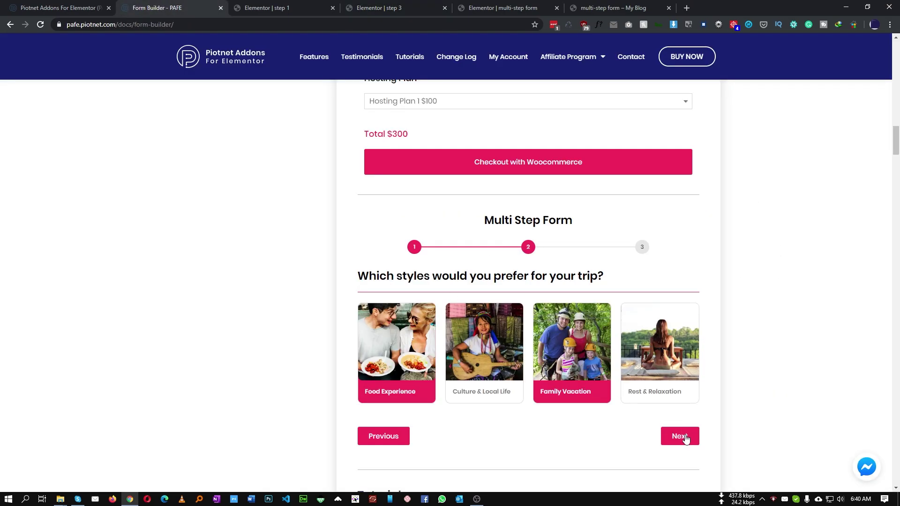
pyautogui.click(684, 437)
pyautogui.doubleClick(384, 280)
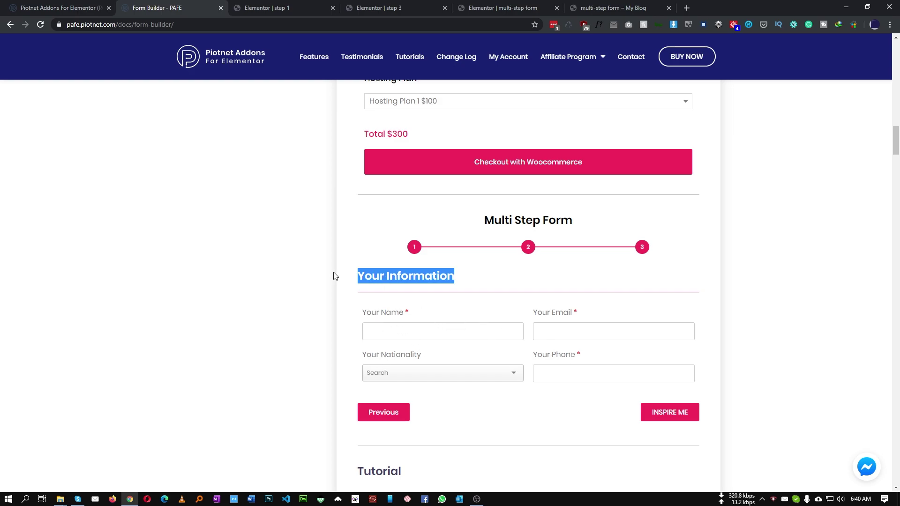
pyautogui.click(367, 4)
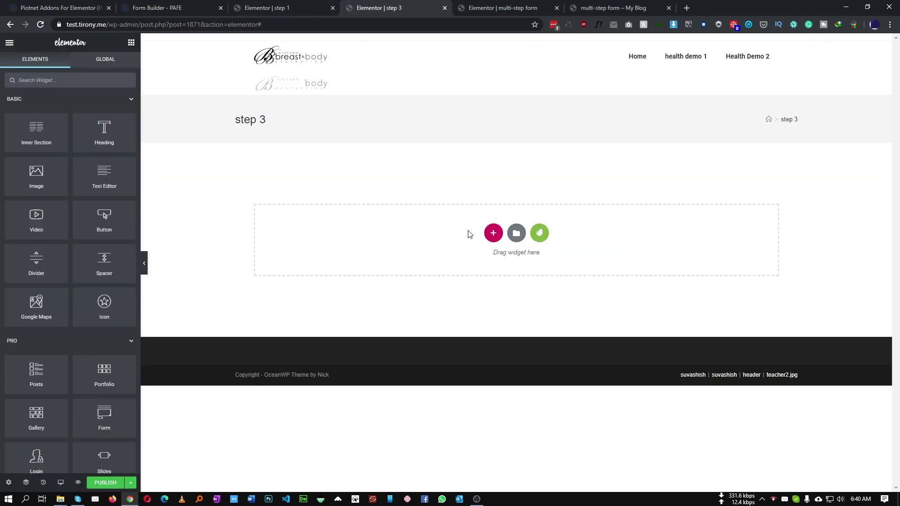
# Add a single-column section to the step 3 template with a Heading widget titled "Your Information".
pyautogui.click(493, 233)
pyautogui.click(393, 258)
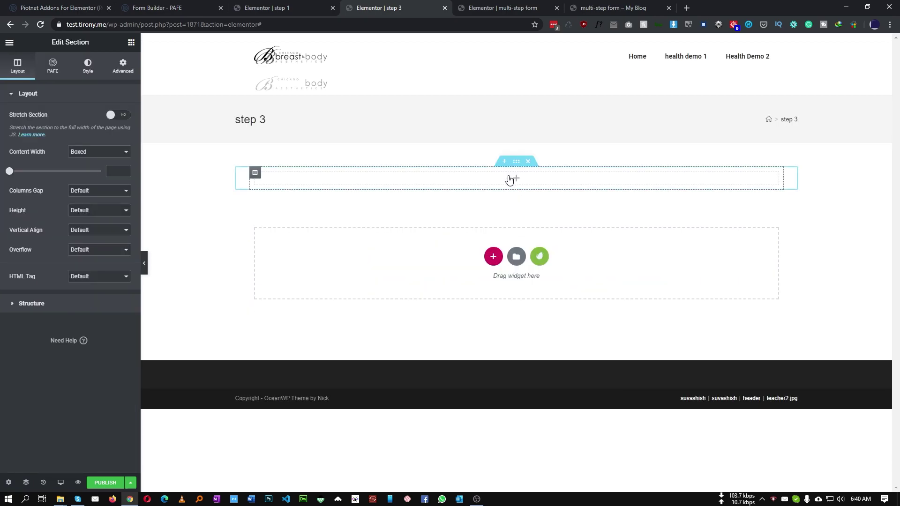
pyautogui.click(509, 180)
pyautogui.moveTo(118, 133); pyautogui.dragTo(458, 176)
pyautogui.click(123, 142)
pyautogui.hotkey('ctrl', 'a')
pyautogui.write('Your Information')
pyautogui.press('Return')
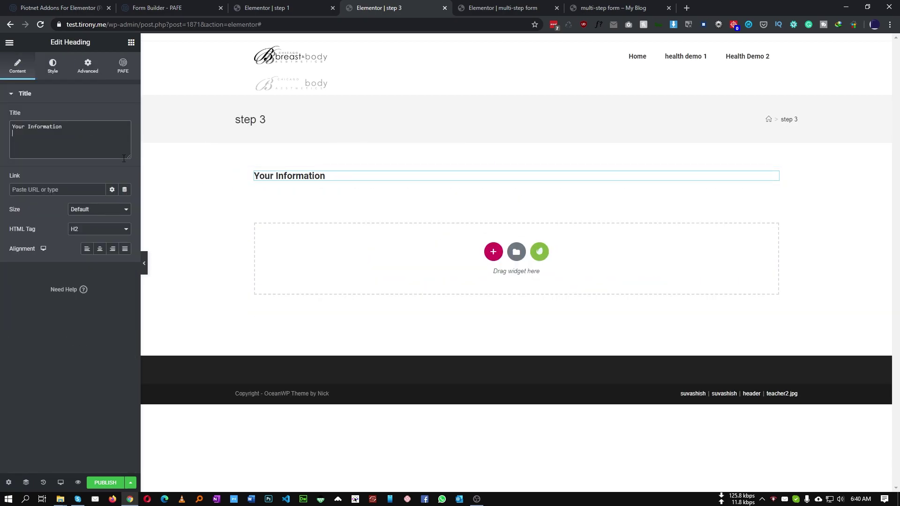
# Add an empty single-column section below the "Your Information" heading and collapse the widget categories above PAFE to expose the PAFE Form Builder widgets.
pyautogui.click(492, 253)
pyautogui.click(398, 276)
pyautogui.click(513, 197)
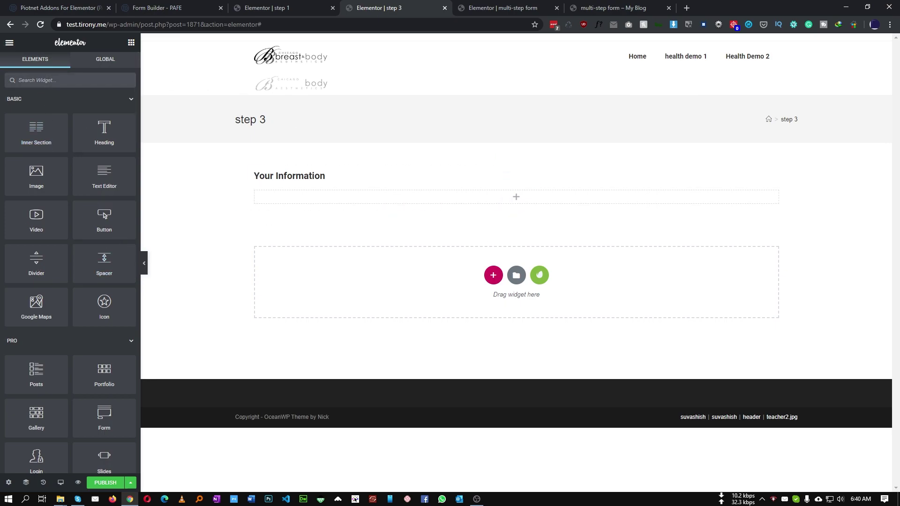
pyautogui.click(81, 100)
pyautogui.click(66, 122)
pyautogui.click(55, 149)
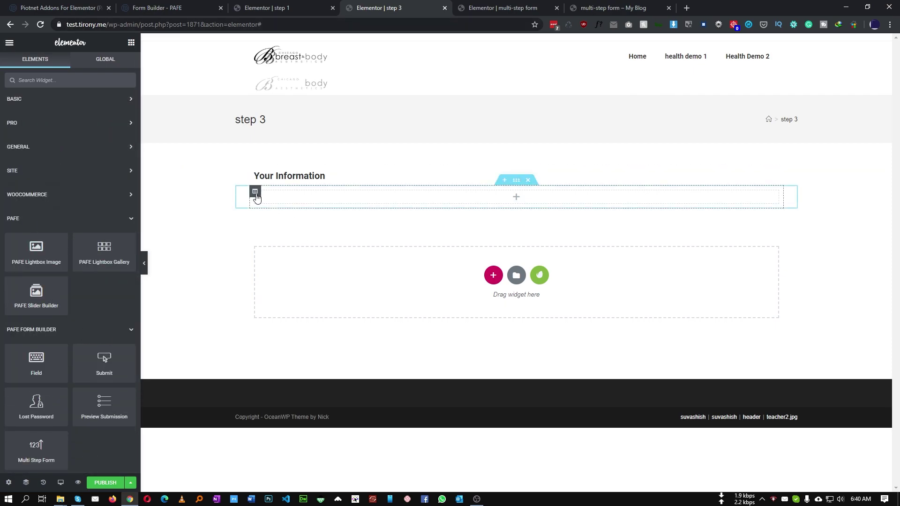
# Add a second column to the empty section below the heading and check the field layout in the demo form's third step.
pyautogui.rightClick(255, 196)
pyautogui.click(283, 233)
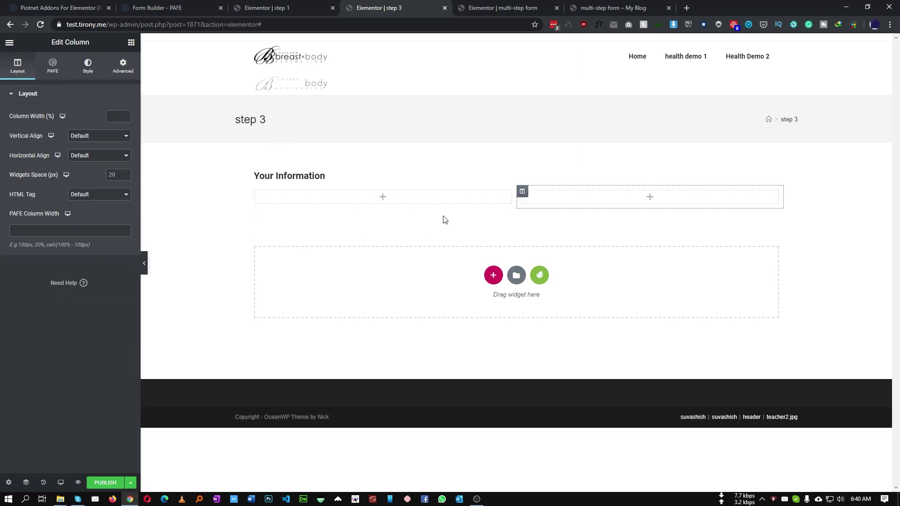
pyautogui.click(383, 198)
pyautogui.click(188, 8)
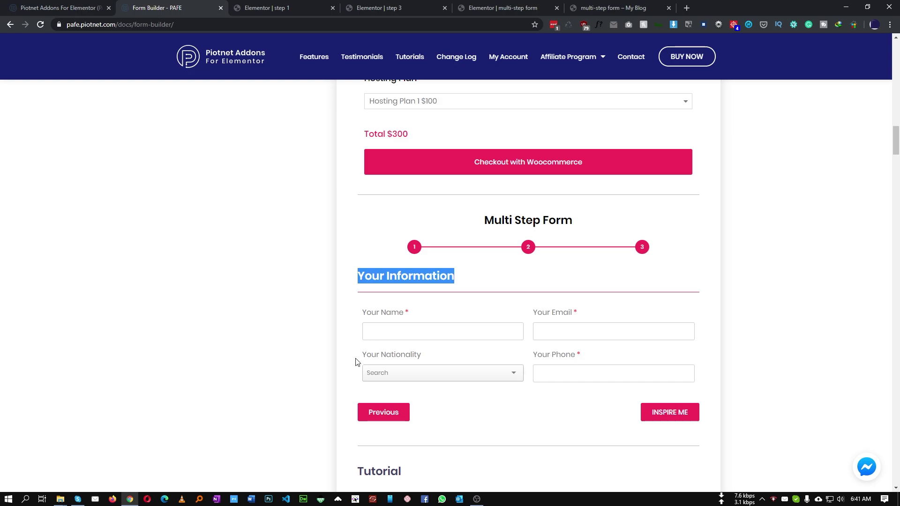
pyautogui.click(283, 6)
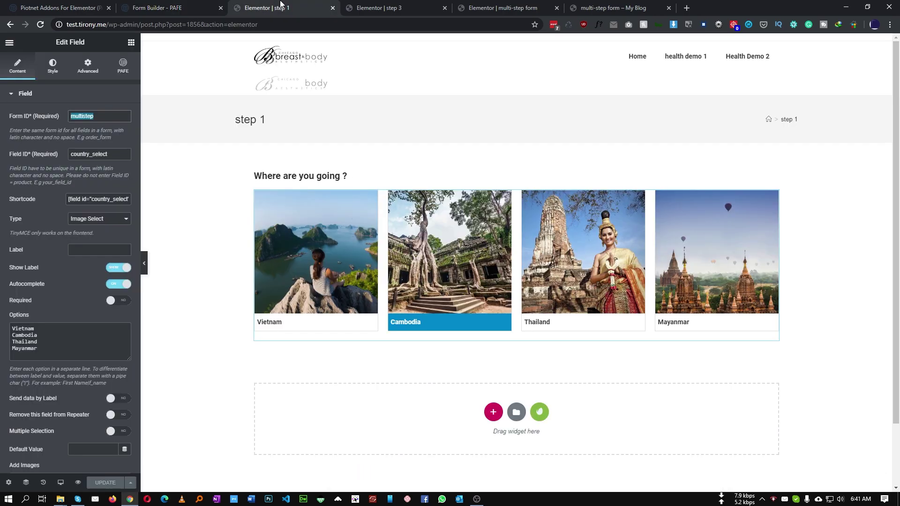
pyautogui.click(370, 6)
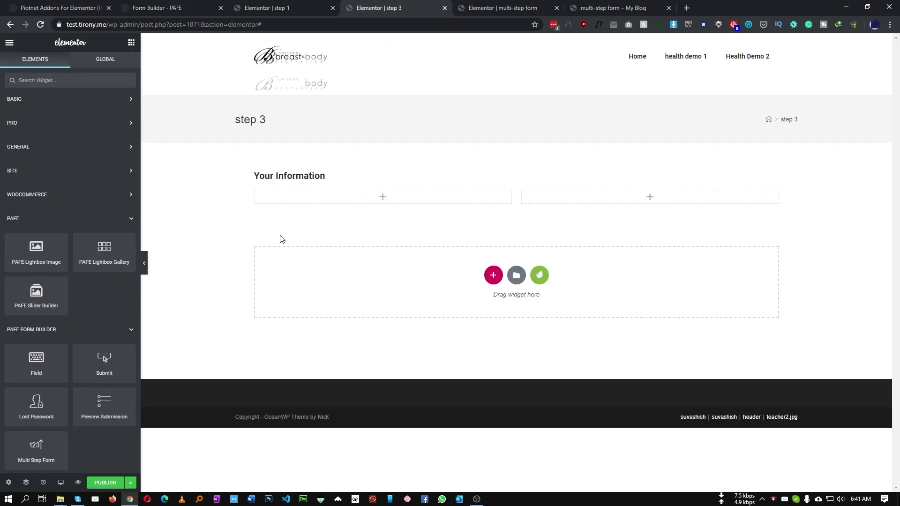
# Add a Field widget to the first column with form ID multistep, field ID name and label "Your Name".
pyautogui.moveTo(36, 361); pyautogui.dragTo(398, 207)
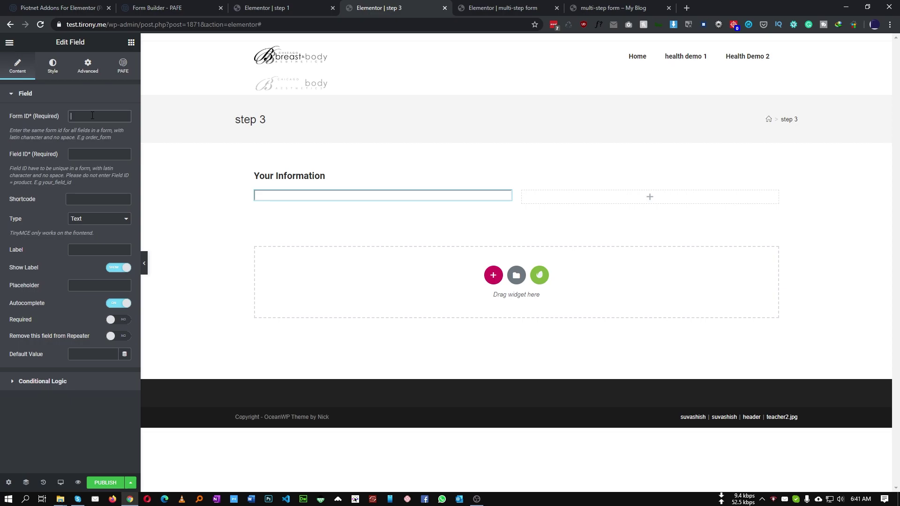
pyautogui.click(267, 8)
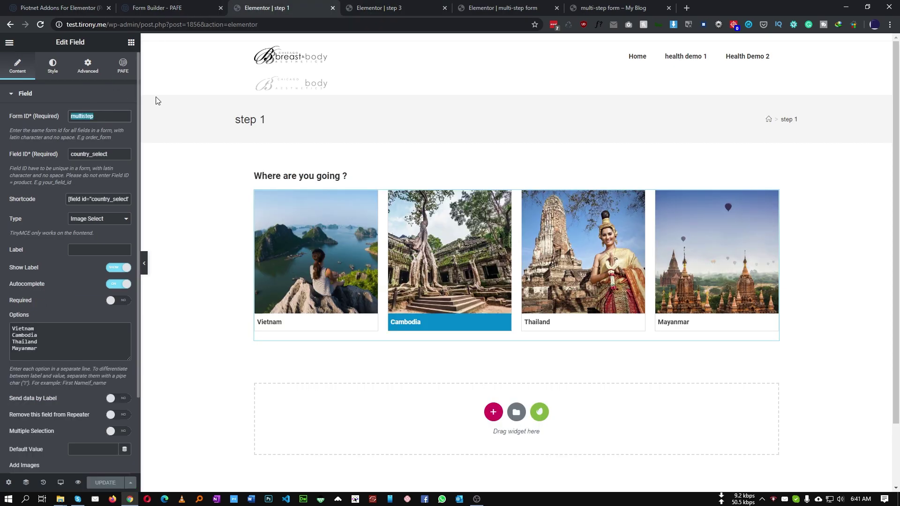
pyautogui.click(379, 8)
pyautogui.click(86, 113)
pyautogui.write('multistep')
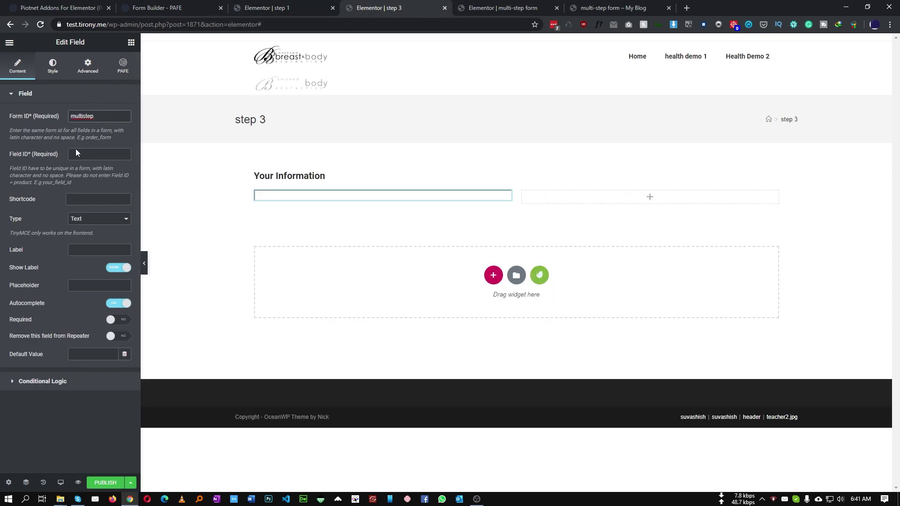
pyautogui.write('nameYour ')
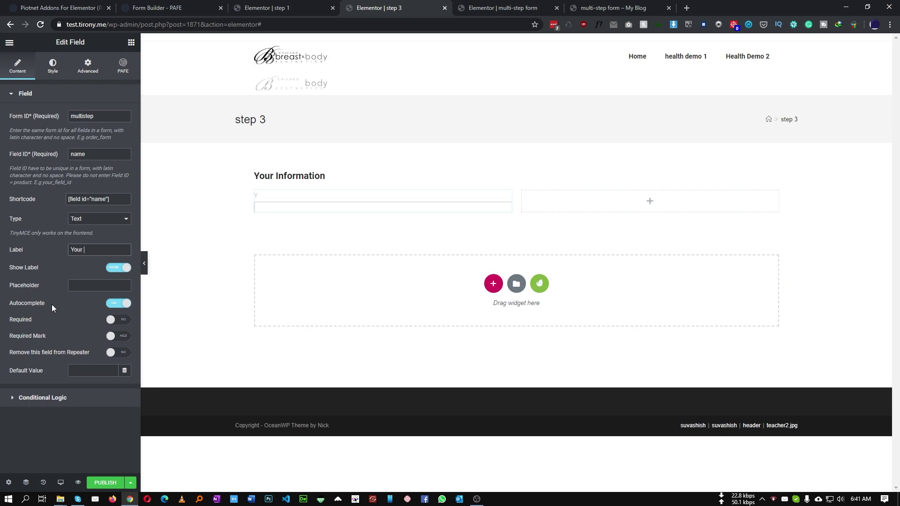
pyautogui.write('Name')
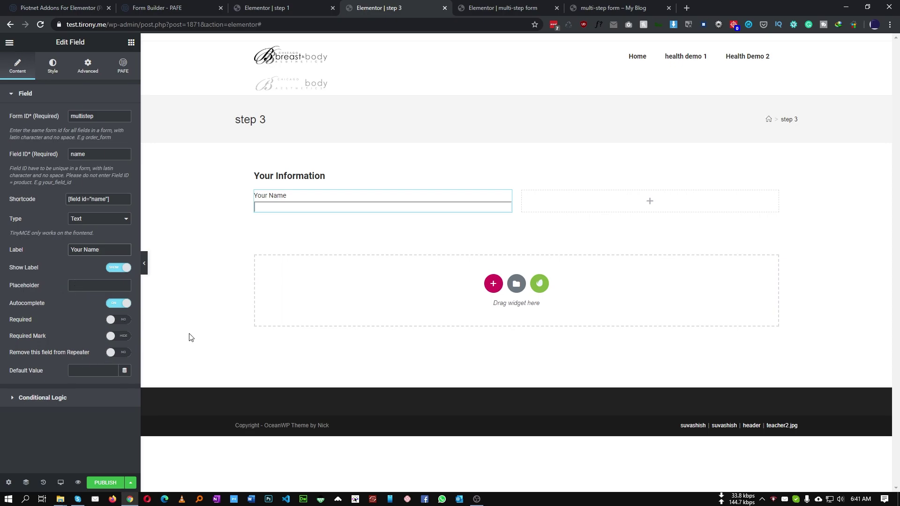
# Copy the "Your Name" field into the empty second column.
pyautogui.rightClick(297, 205)
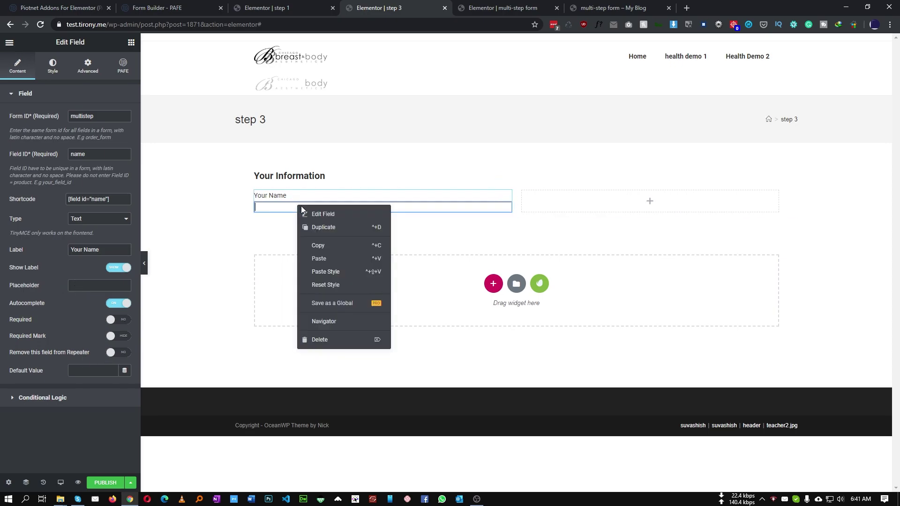
pyautogui.click(334, 246)
pyautogui.rightClick(620, 206)
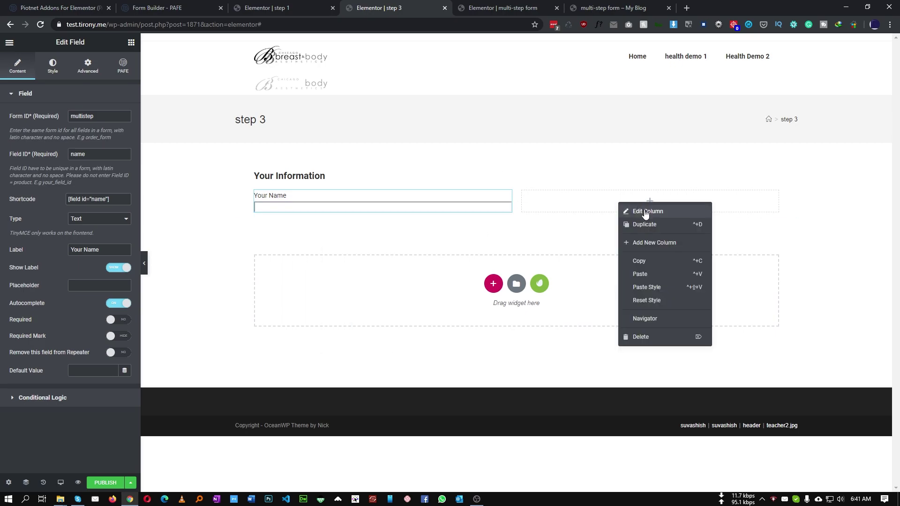
pyautogui.click(653, 274)
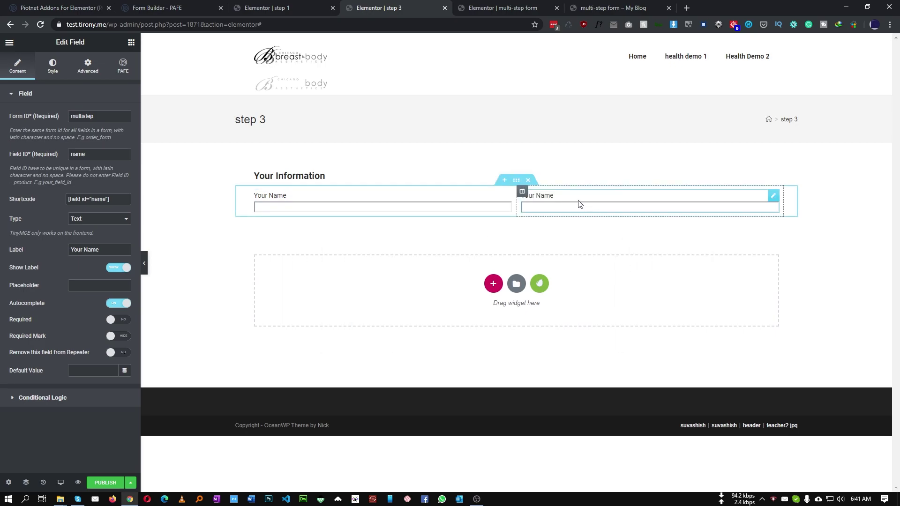
# Set the copied field's ID to email, its type to Email and its label to "Your Email".
pyautogui.click(568, 205)
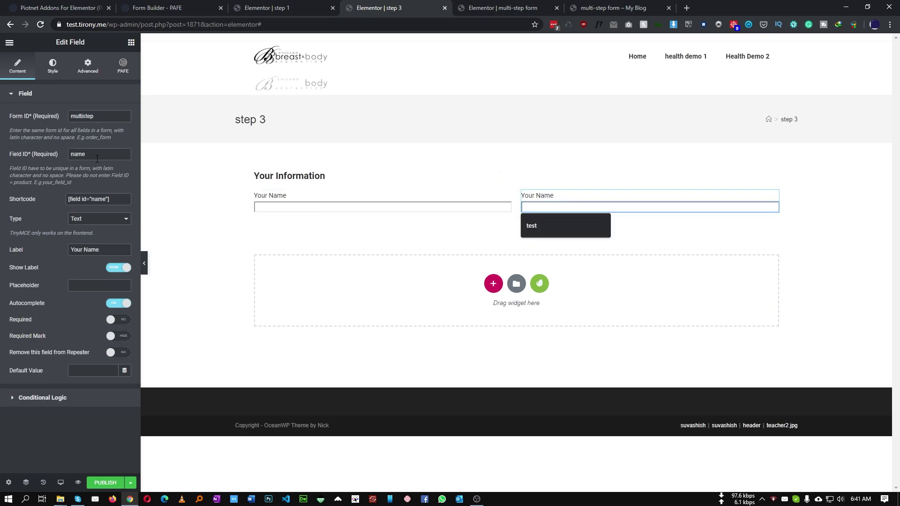
pyautogui.click(21, 155)
pyautogui.hotkey('ctrl', 'a')
pyautogui.write('emai,')
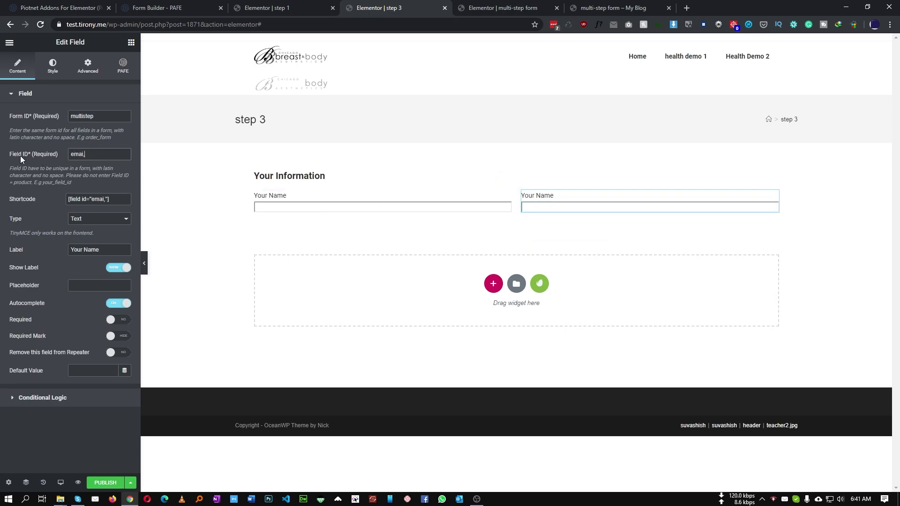
pyautogui.press('BackSpace')
pyautogui.write('l')
pyautogui.click(85, 220)
pyautogui.click(88, 237)
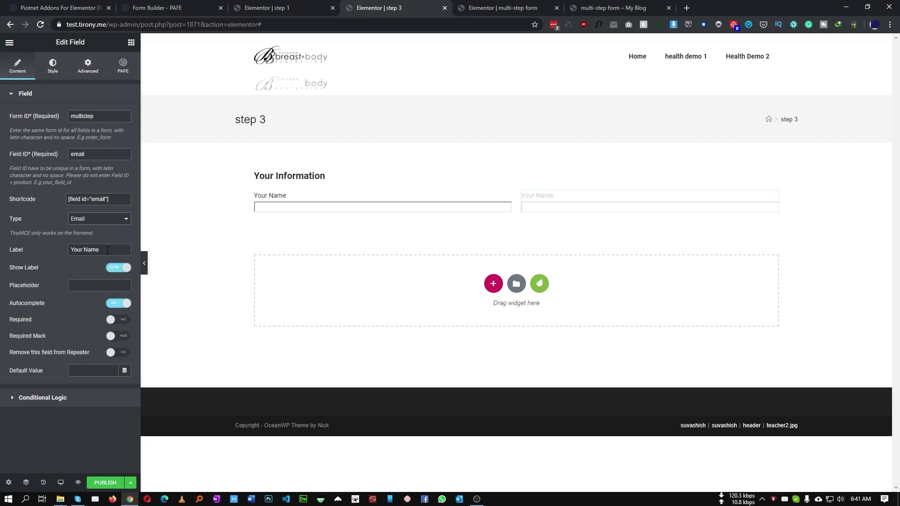
pyautogui.write('Email')
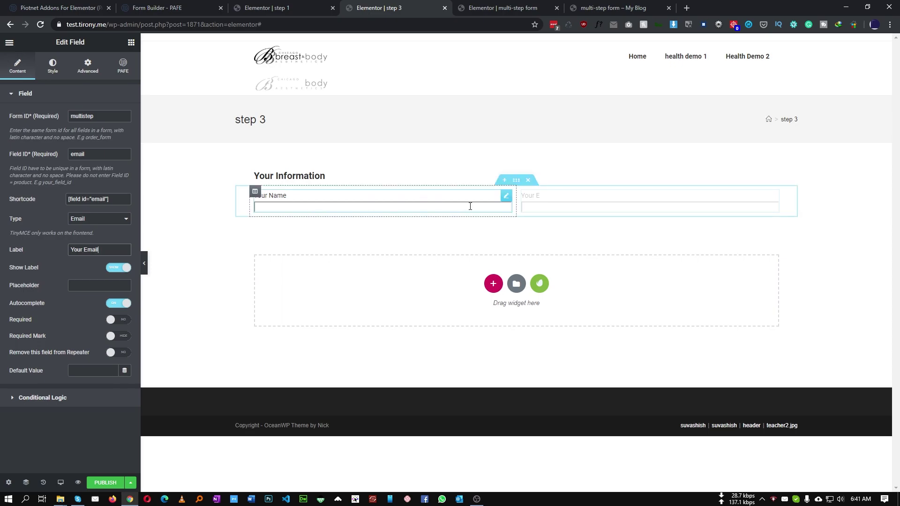
# Duplicate the name and email section, and set the duplicated name field's ID to Phone and type to Tel.
pyautogui.rightClick(518, 182)
pyautogui.click(553, 205)
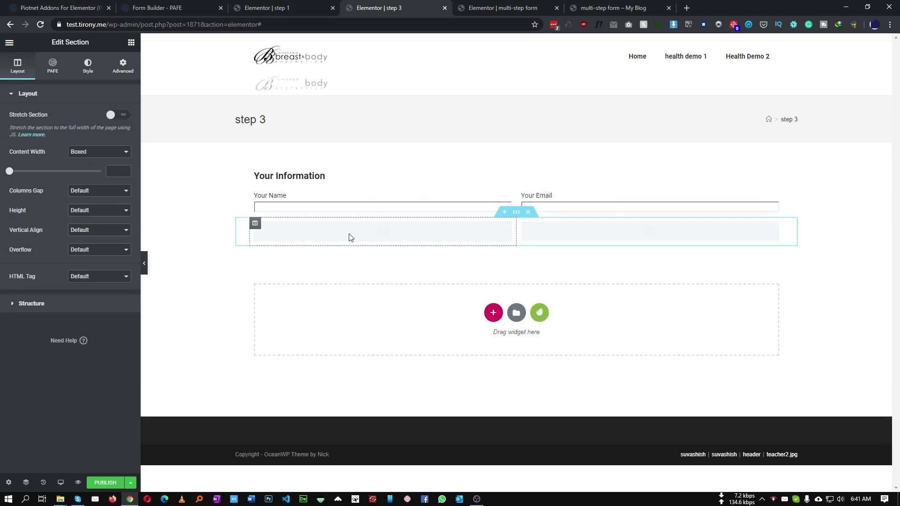
pyautogui.click(333, 239)
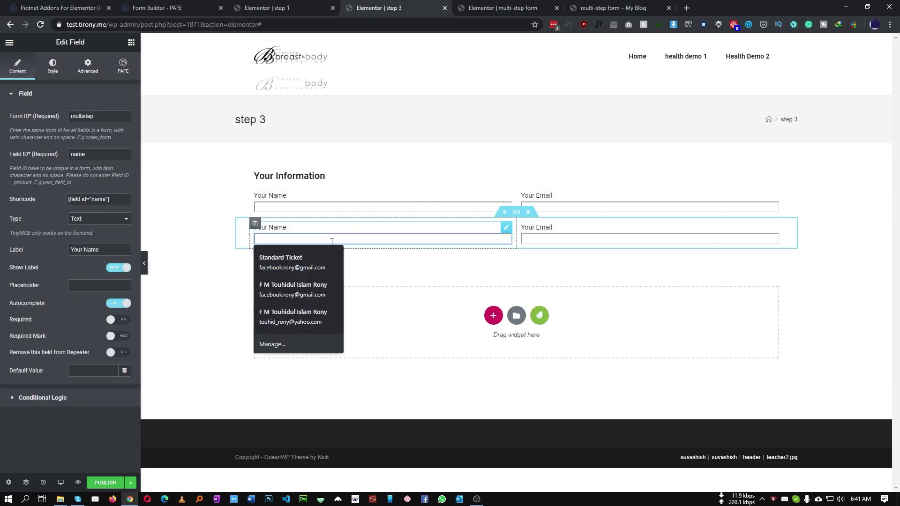
pyautogui.moveTo(119, 154); pyautogui.dragTo(52, 158)
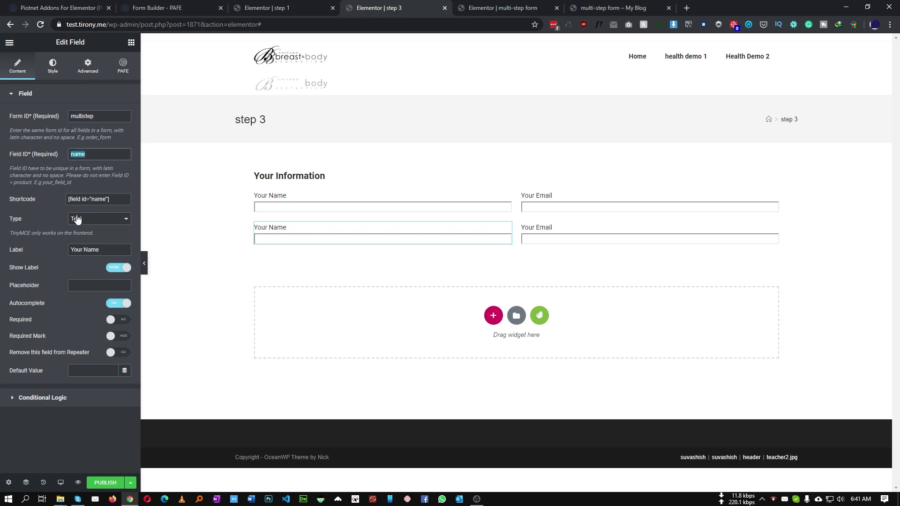
pyautogui.write('Pho')
pyautogui.click(95, 220)
pyautogui.click(91, 257)
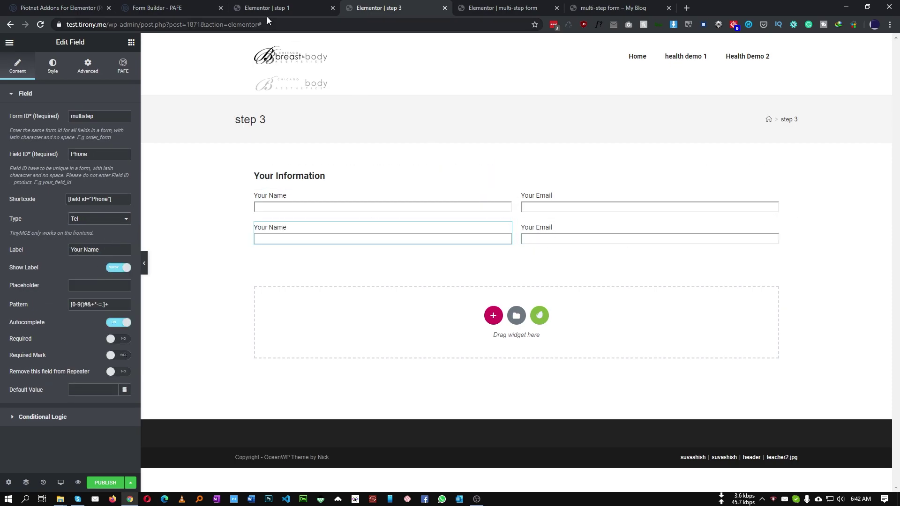
# Check the demo form's fields, then turn the duplicated email field into a Textarea with field ID message and label "Message".
pyautogui.click(210, 5)
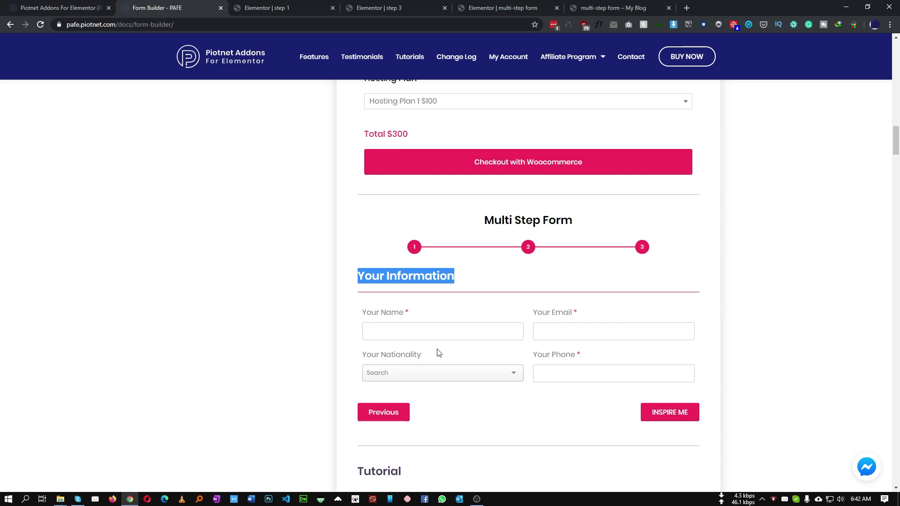
pyautogui.click(384, 3)
pyautogui.click(563, 238)
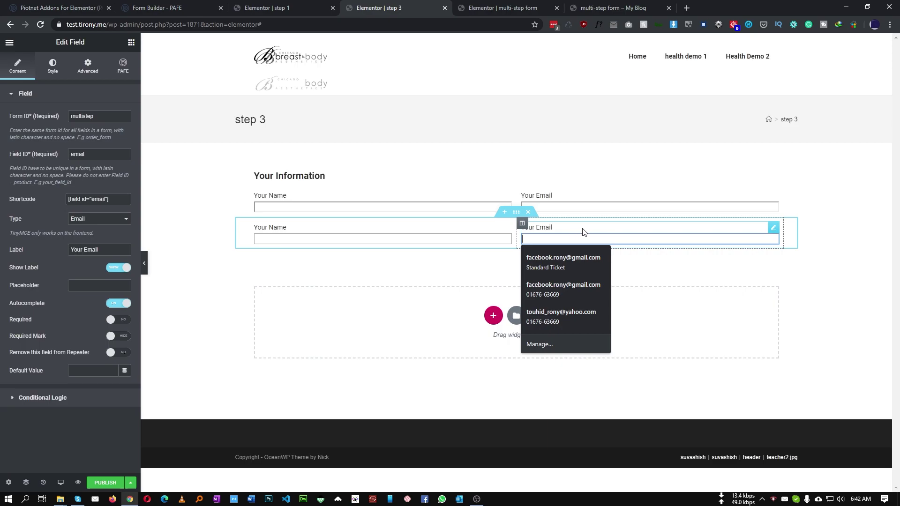
pyautogui.moveTo(85, 154); pyautogui.dragTo(57, 154)
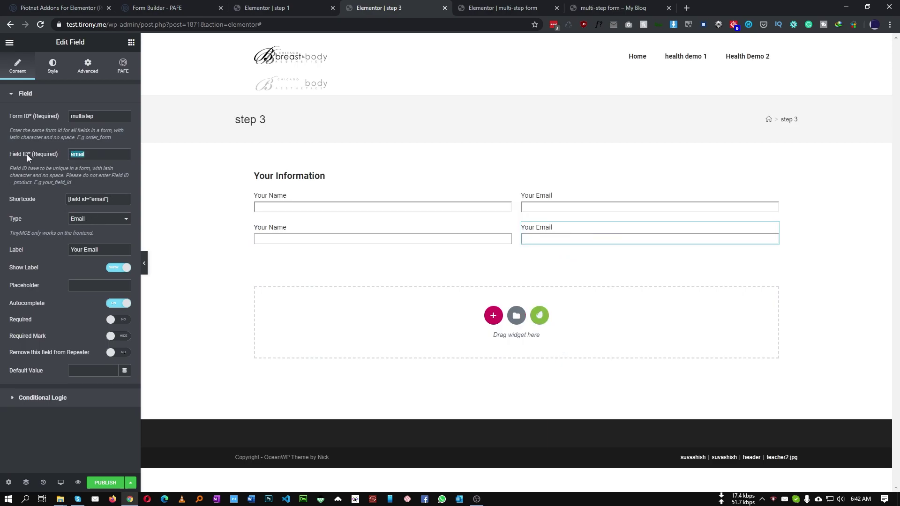
pyautogui.write('Message')
pyautogui.click(95, 224)
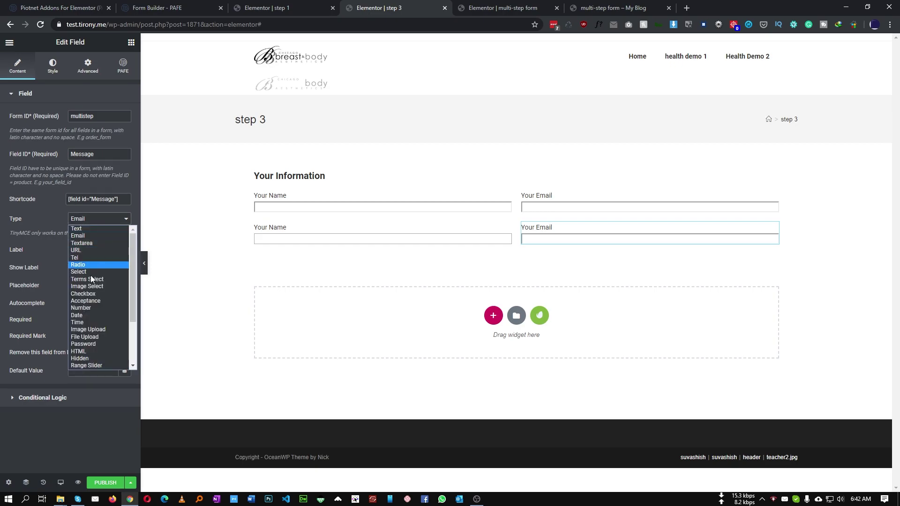
pyautogui.click(89, 241)
pyautogui.moveTo(99, 249); pyautogui.dragTo(41, 248)
pyautogui.write('Message')
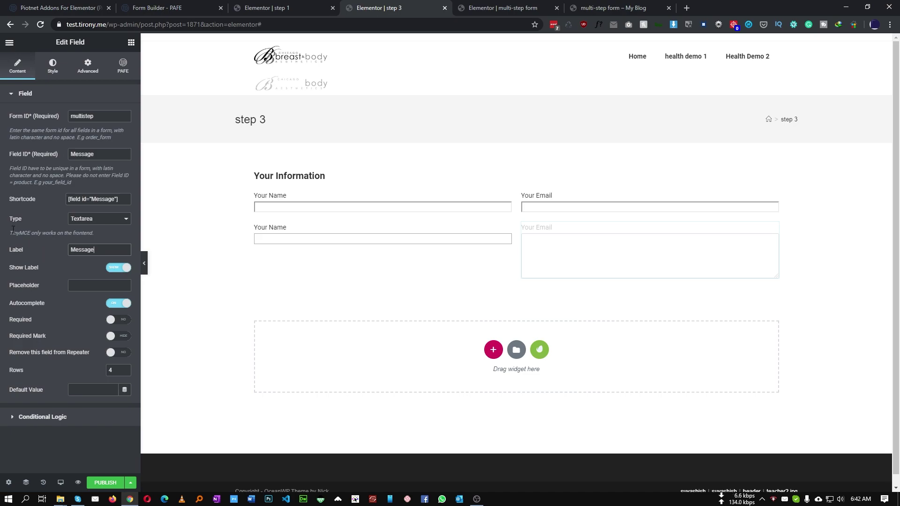
pyautogui.moveTo(72, 157); pyautogui.dragTo(75, 155)
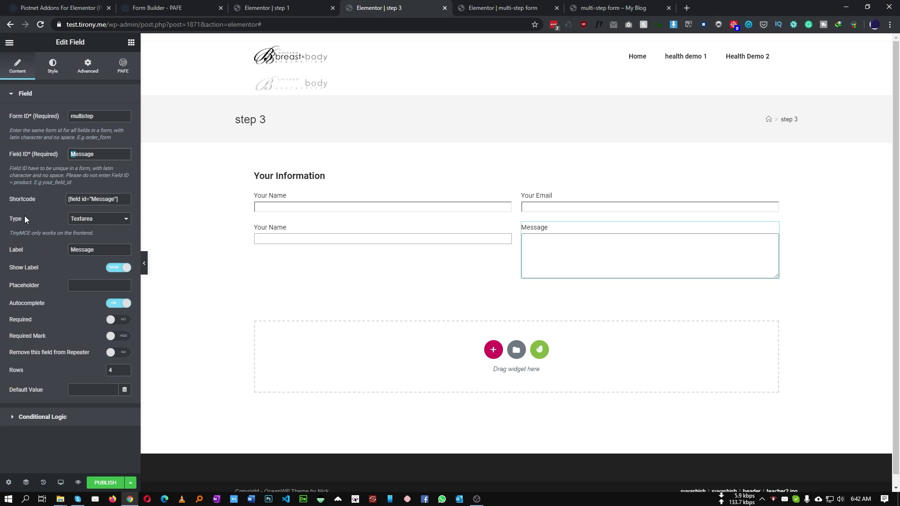
pyautogui.write('m')
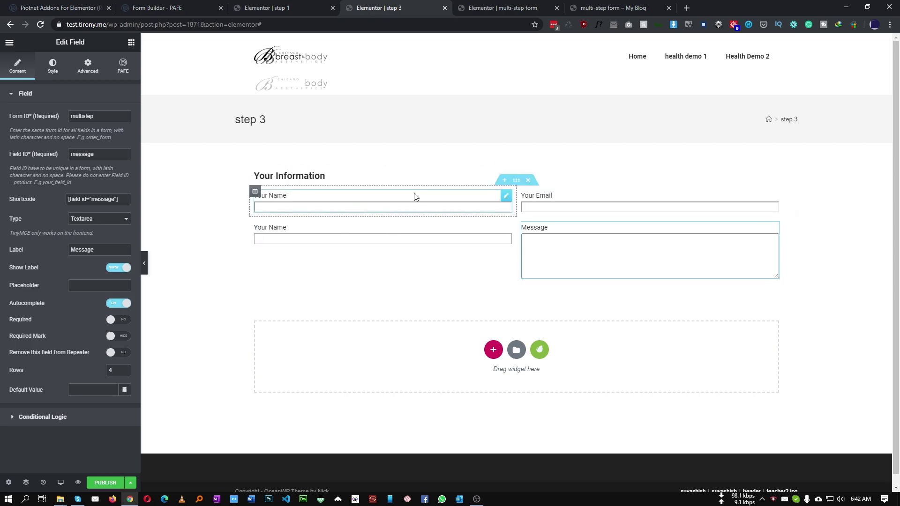
# Publish the step 3 template and exit the editor to the WordPress dashboard.
pyautogui.click(108, 486)
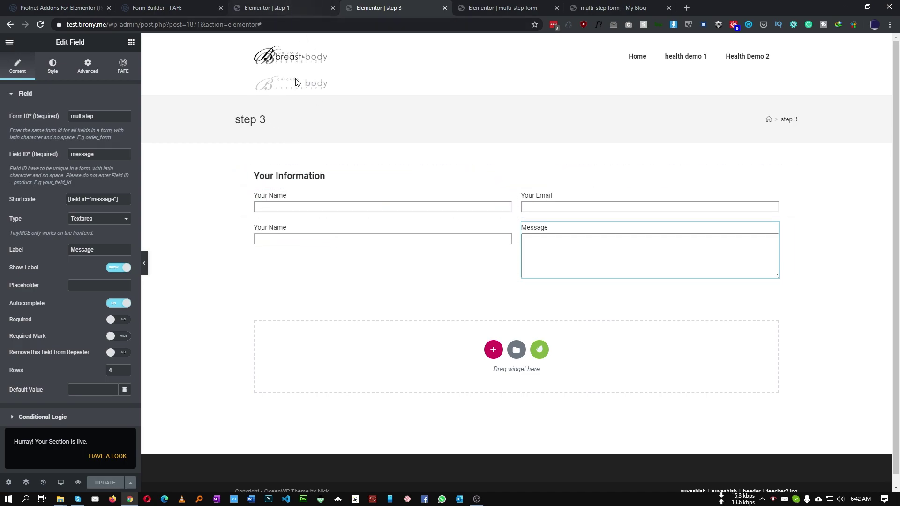
pyautogui.click(9, 43)
pyautogui.click(62, 291)
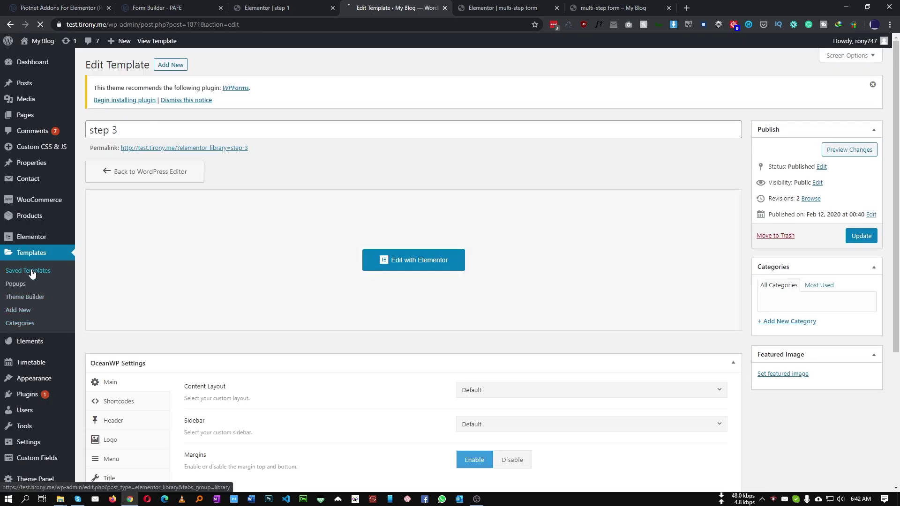
# Create a new Section template named step 4 from the saved templates and dismiss the block library.
pyautogui.click(31, 272)
pyautogui.click(190, 67)
pyautogui.click(492, 262)
pyautogui.click(479, 294)
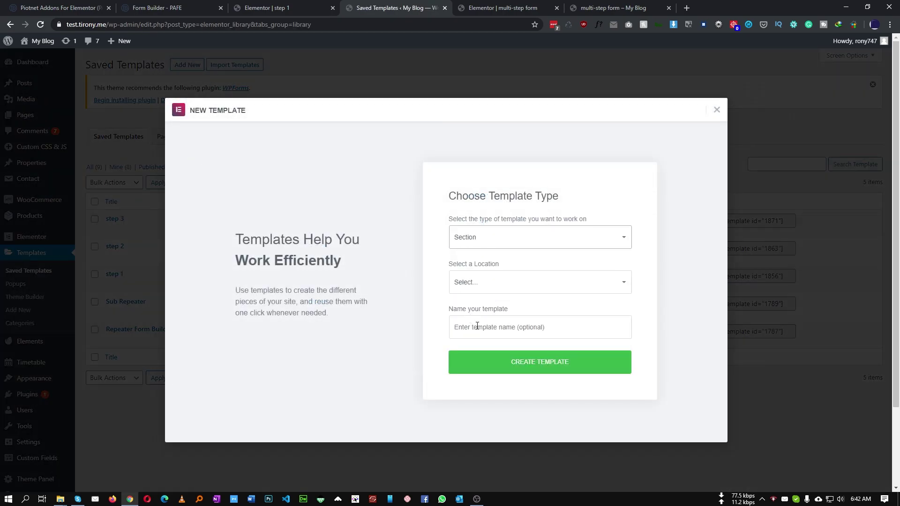
pyautogui.click(475, 328)
pyautogui.write('step 4')
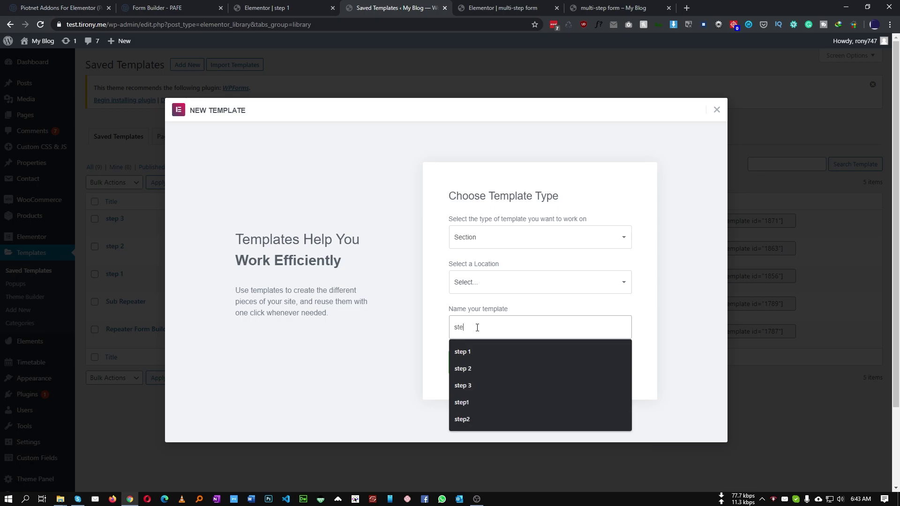
pyautogui.click(492, 362)
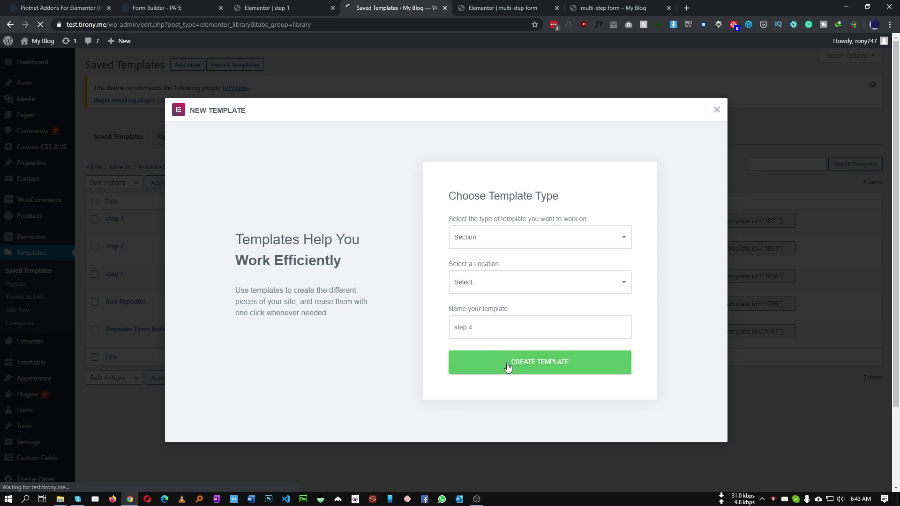
pyautogui.click(720, 88)
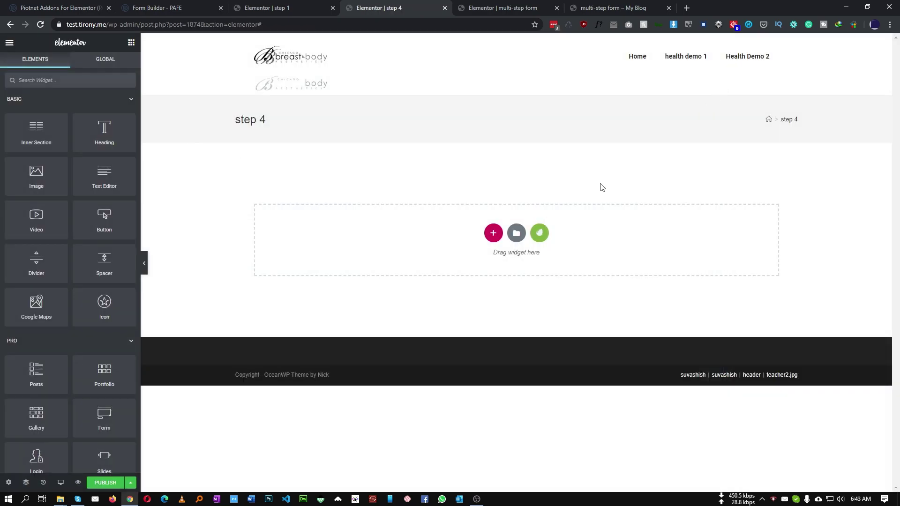
# Add a single-column section to the step 4 template with a heading reading "All Of your Info".
pyautogui.click(493, 233)
pyautogui.click(396, 259)
pyautogui.click(516, 180)
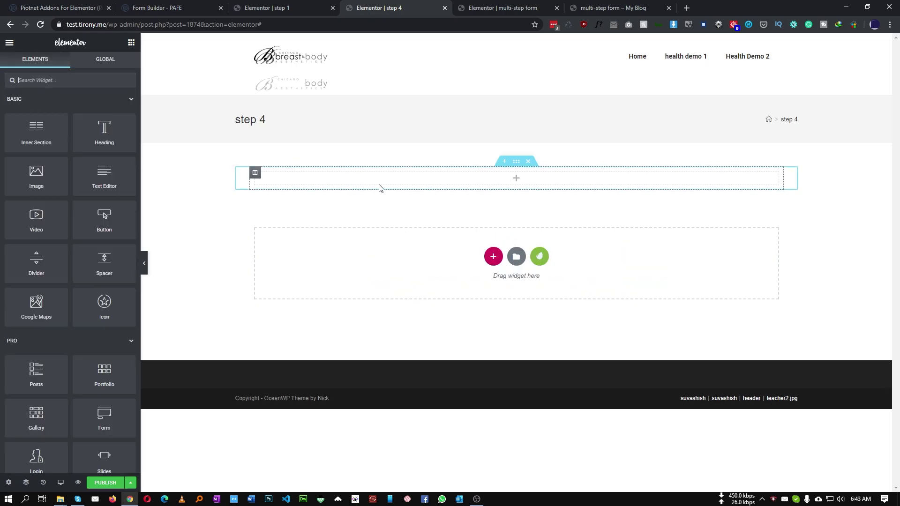
pyautogui.moveTo(122, 148); pyautogui.dragTo(310, 174)
pyautogui.tripleClick(83, 132)
pyautogui.write('All')
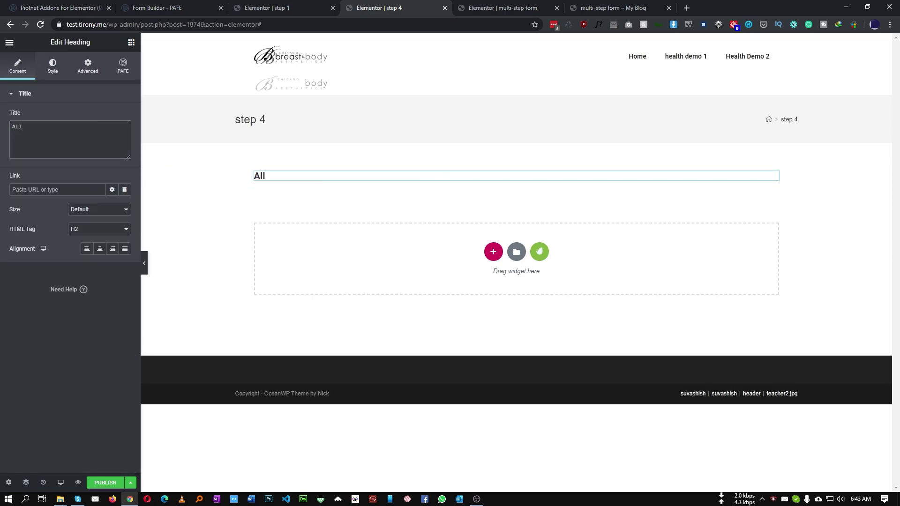
pyautogui.write(' Of your Info')
# Place a Preview Submission widget from the PAFE Form Builder group below the "All Of your Info" heading.
pyautogui.click(131, 42)
pyautogui.click(63, 104)
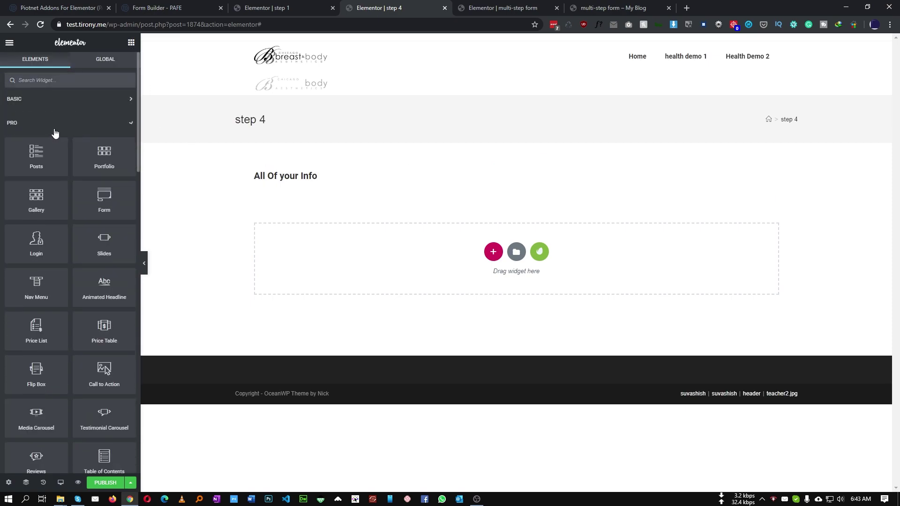
pyautogui.click(55, 126)
pyautogui.click(43, 149)
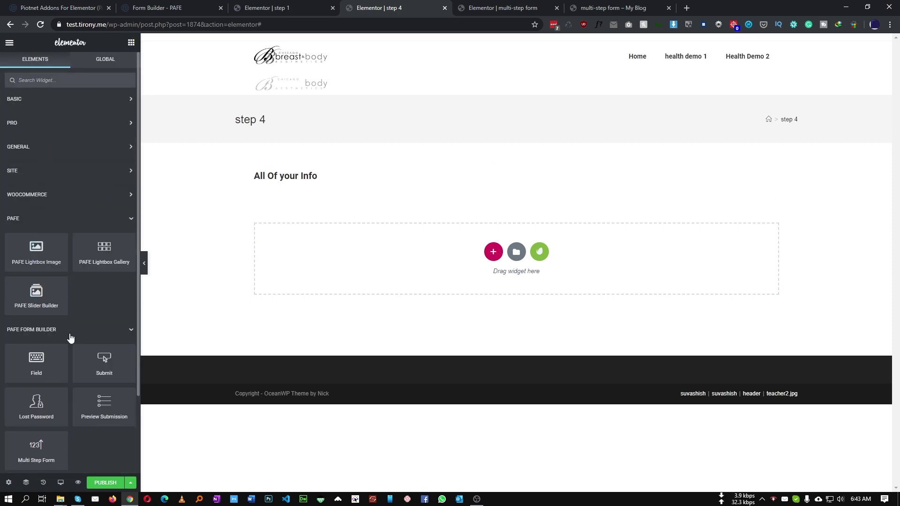
pyautogui.moveTo(110, 415); pyautogui.dragTo(290, 179)
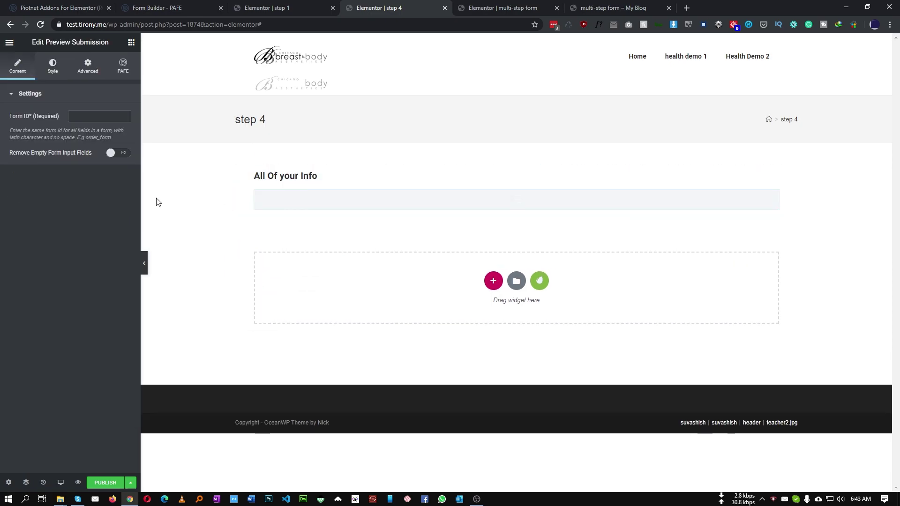
# Set the Preview Submission widget's form ID to multistep, copied from the step 1 field, and publish the step 4 template.
pyautogui.click(305, 3)
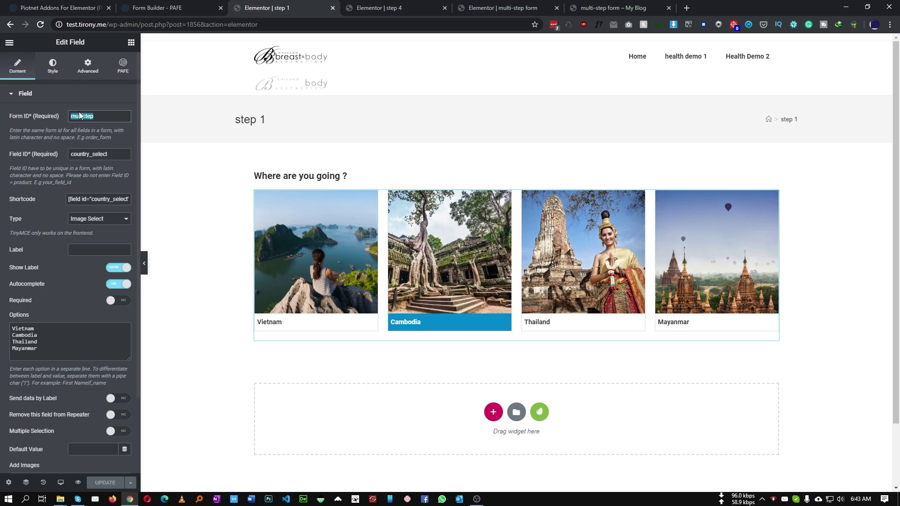
pyautogui.click(379, 8)
pyautogui.click(94, 96)
pyautogui.click(79, 100)
pyautogui.click(96, 116)
pyautogui.write('multistep')
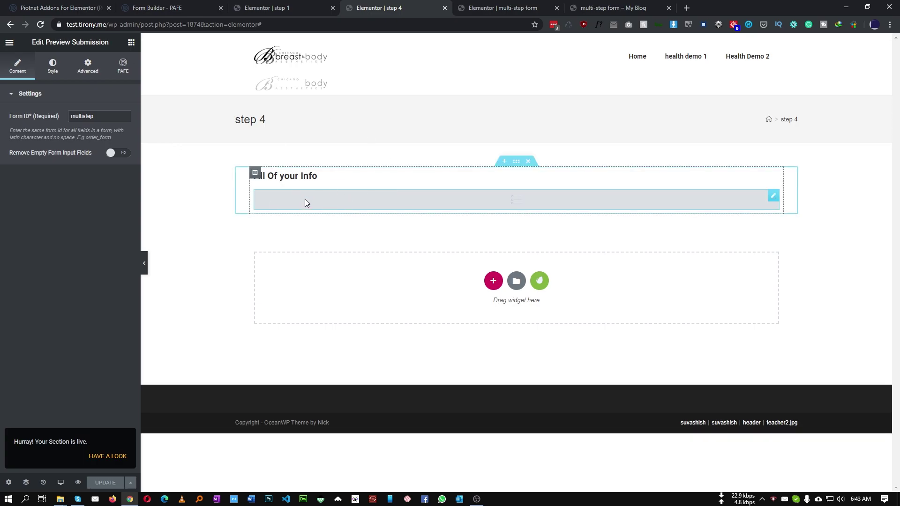
# Reload the multi-step form page's editor and add an empty single-column section.
pyautogui.click(607, 7)
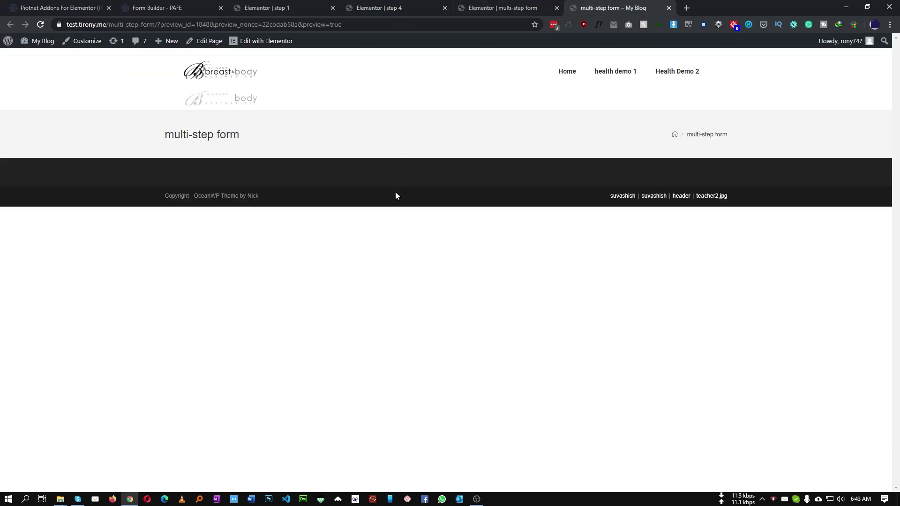
pyautogui.click(537, 4)
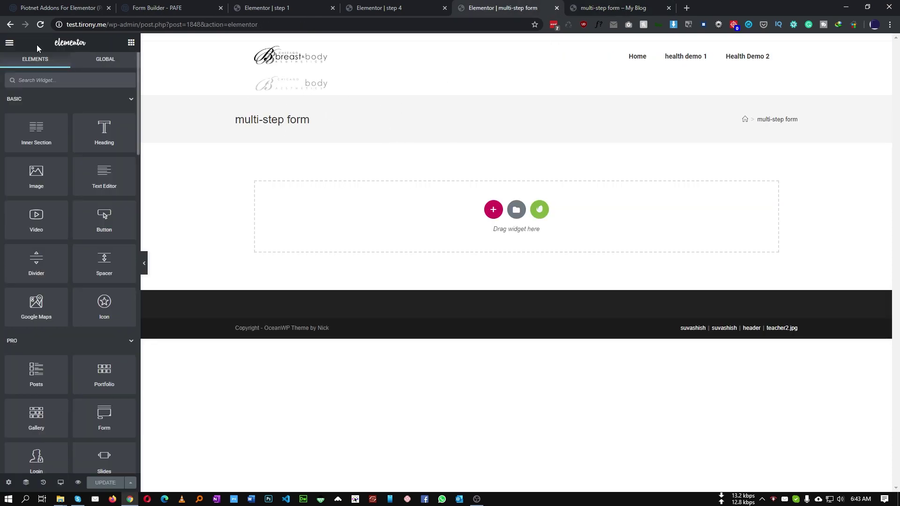
pyautogui.press('F5')
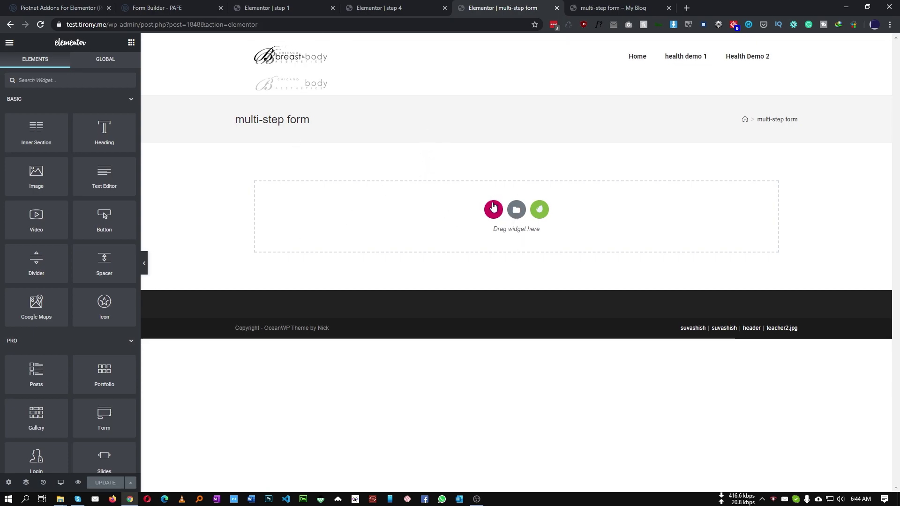
pyautogui.click(493, 209)
pyautogui.click(413, 236)
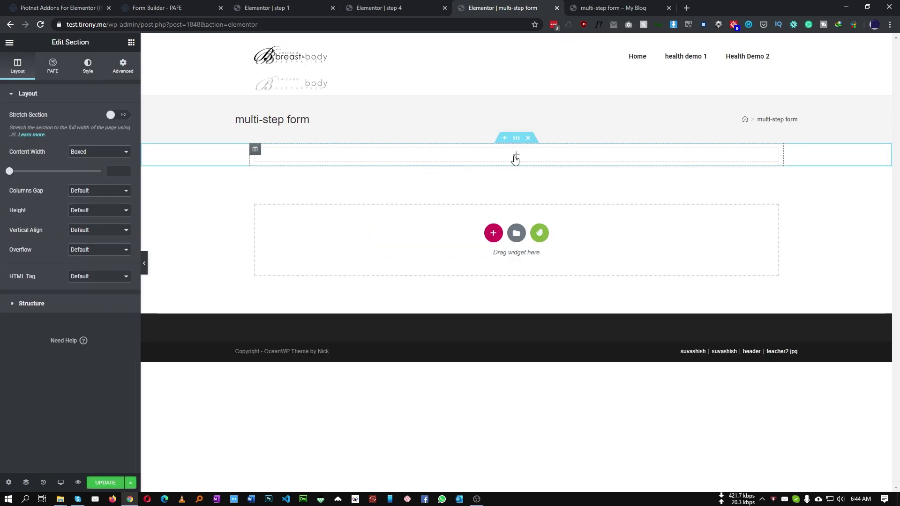
# Place a Multi Step Form widget from the PAFE Form Builder group in the empty section.
pyautogui.click(515, 160)
pyautogui.click(66, 101)
pyautogui.click(53, 131)
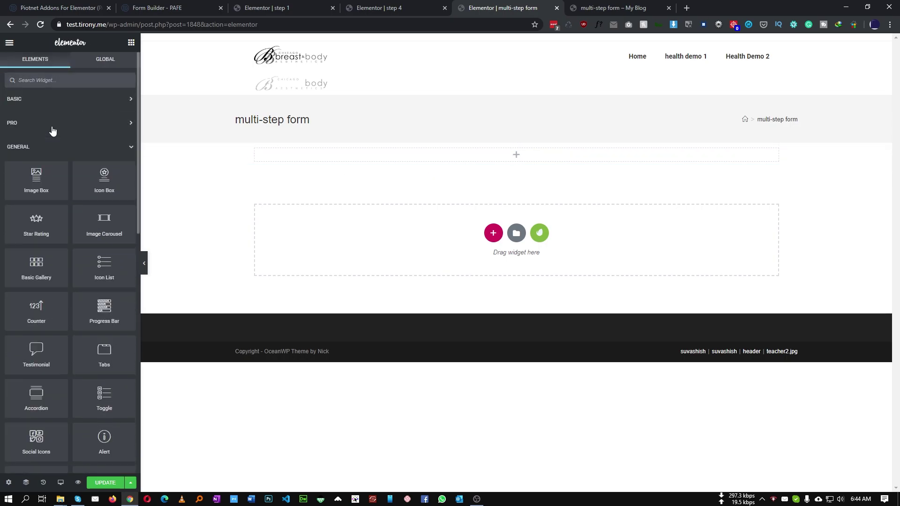
pyautogui.click(42, 150)
pyautogui.scroll(-2, 67, 324)
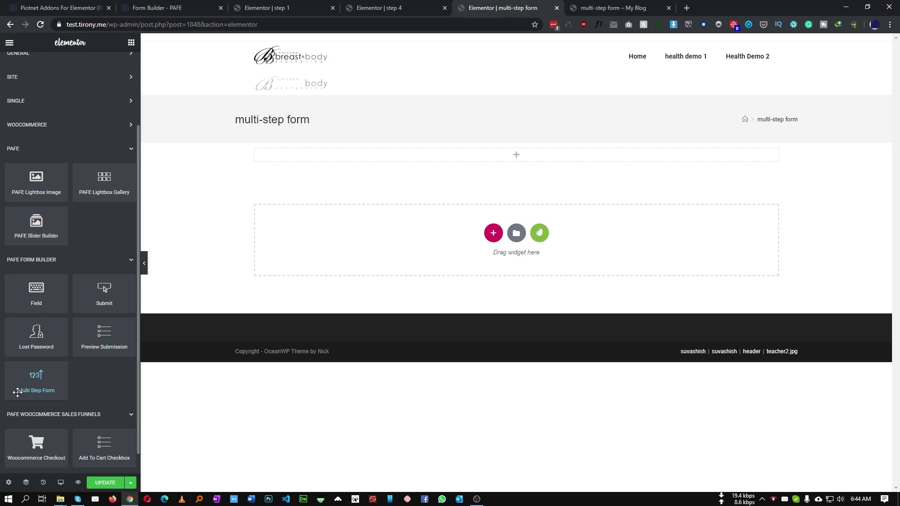
pyautogui.moveTo(47, 373); pyautogui.dragTo(520, 153)
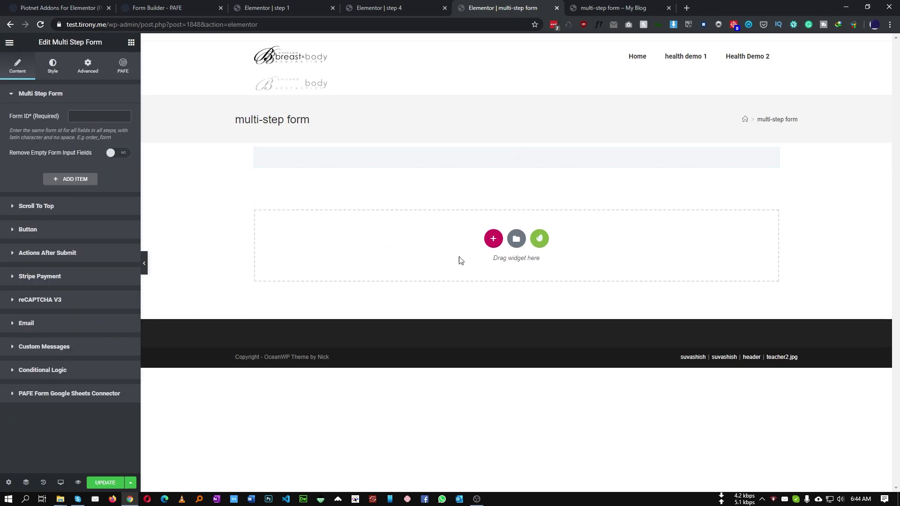
# Set the Multi Step Form widget's form ID to multistep, copied from the step 1 template's field.
pyautogui.click(89, 121)
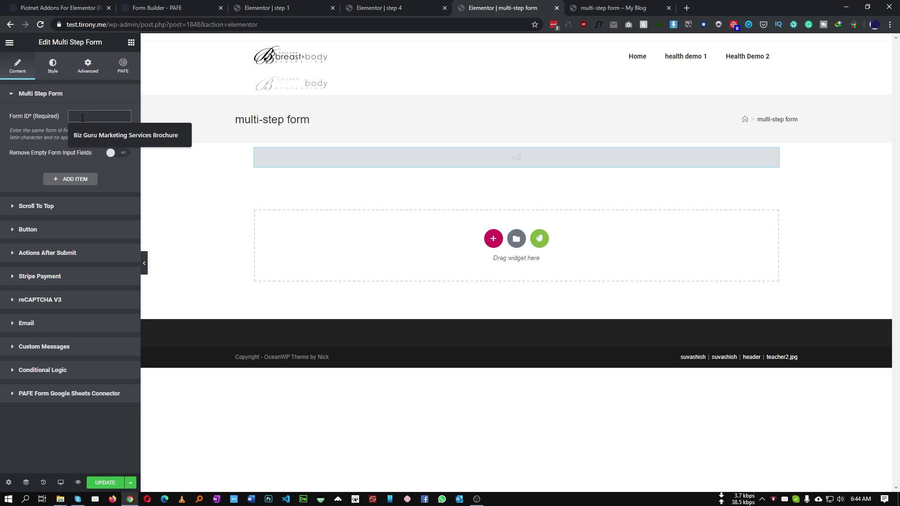
pyautogui.hotkey('ctrl', 'shift', 'Tab')
pyautogui.hotkey('ctrl', 'shift', 'Tab')
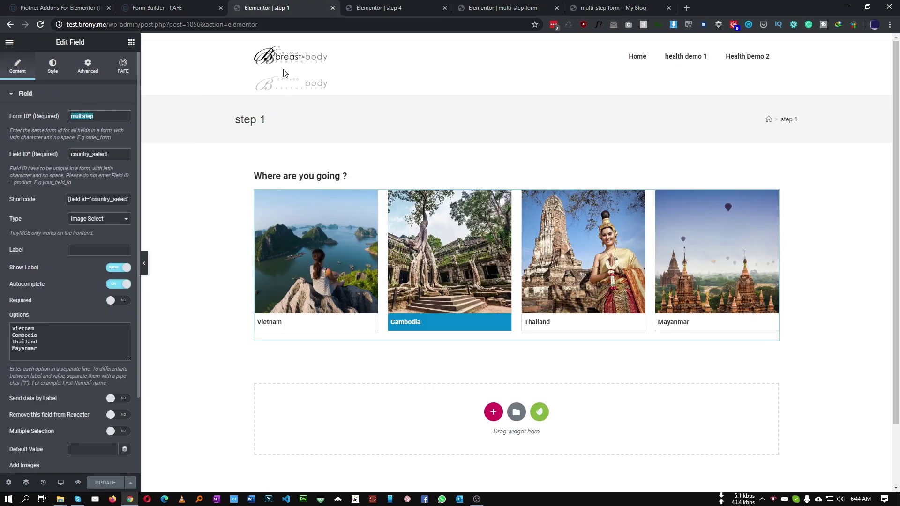
pyautogui.click(492, 6)
pyautogui.write('multistep')
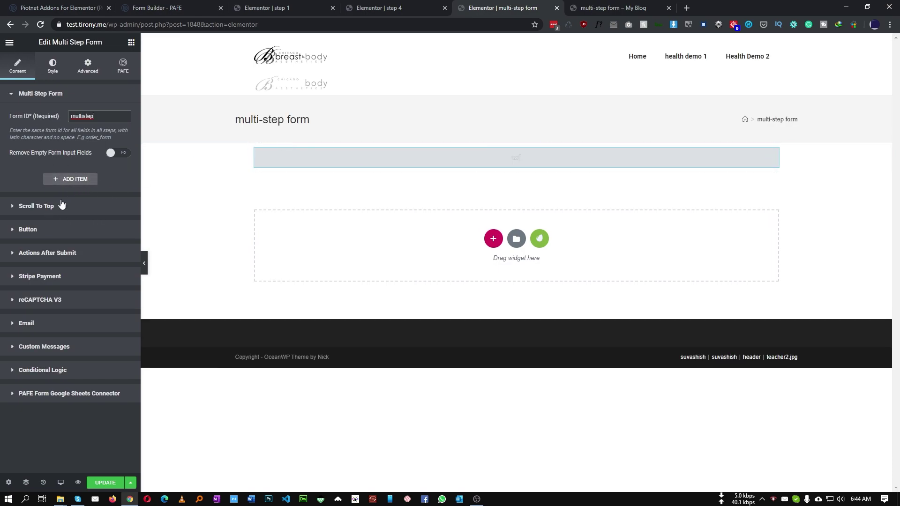
# Add an item to the multi-step form, check the demo's step indicators, and title the item "Step 1".
pyautogui.click(72, 179)
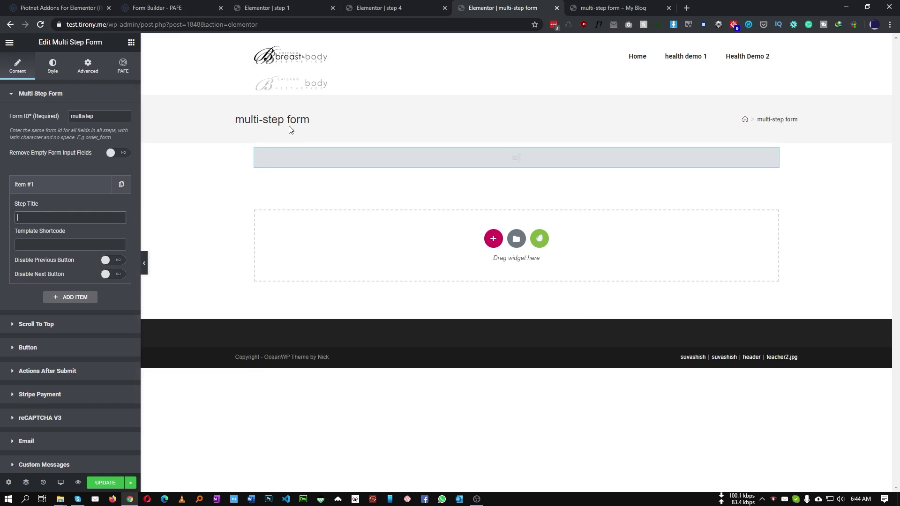
pyautogui.click(190, 4)
pyautogui.click(435, 243)
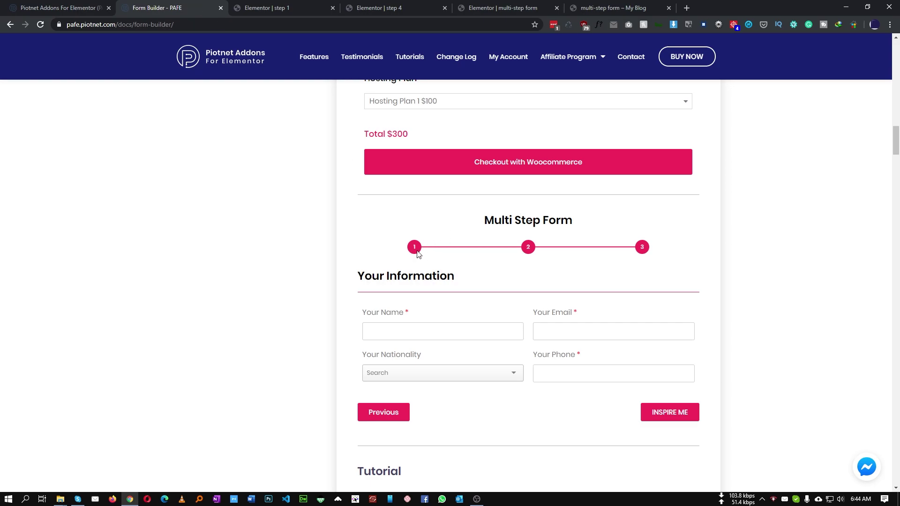
pyautogui.click(397, 6)
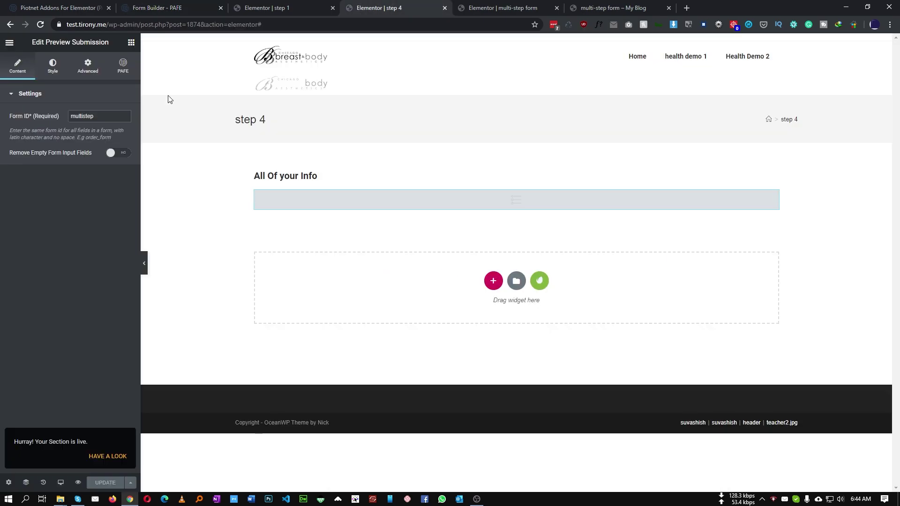
pyautogui.click(488, 5)
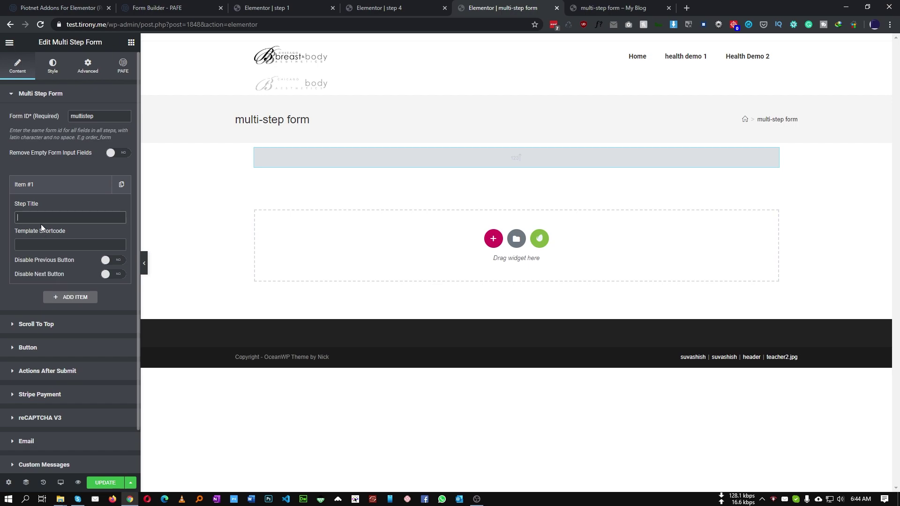
pyautogui.write('Step 1')
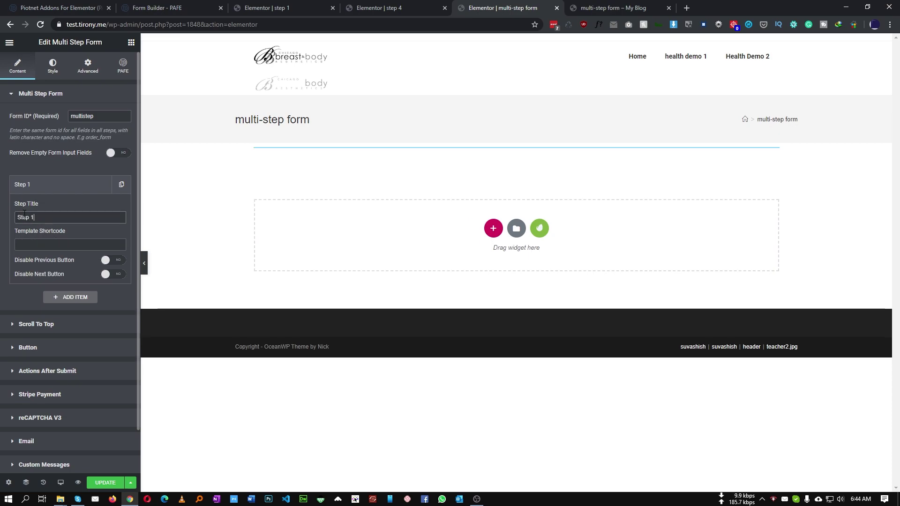
# Exit the step 1 editor to the saved templates and copy the step 1 template's shortcode, [elementor-template id="1856"].
pyautogui.click(39, 244)
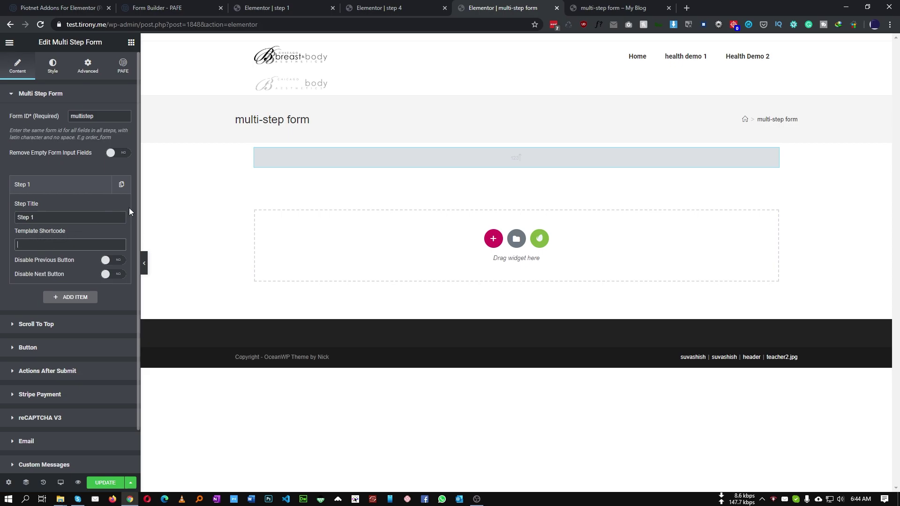
pyautogui.click(251, 10)
pyautogui.click(9, 42)
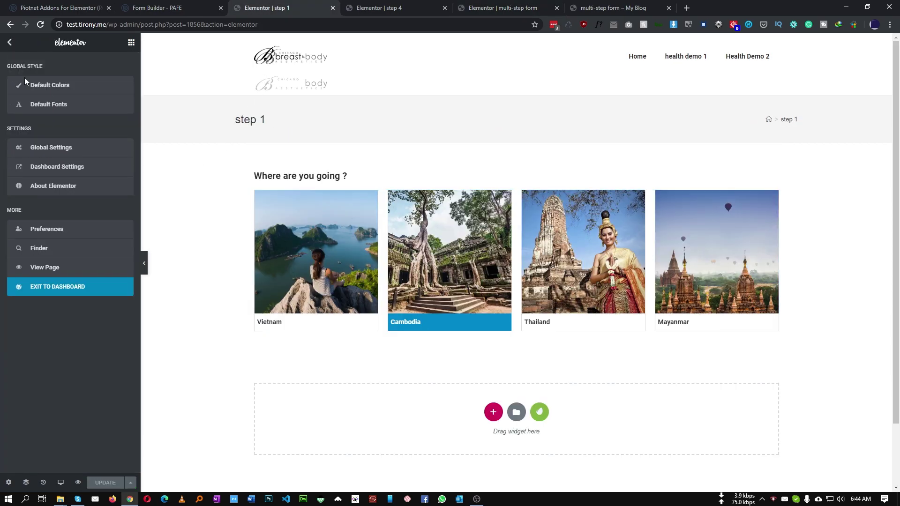
pyautogui.click(69, 291)
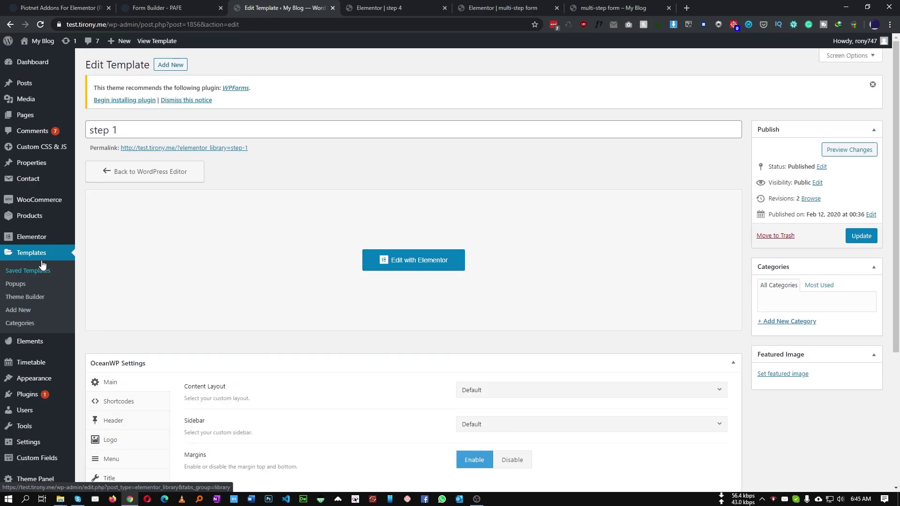
pyautogui.click(33, 275)
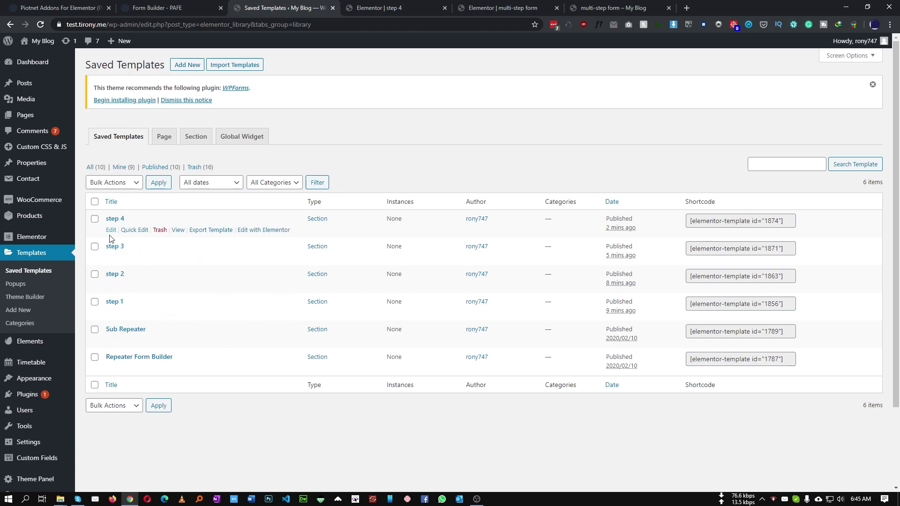
pyautogui.click(738, 303)
pyautogui.hotkey('ctrl', 'c')
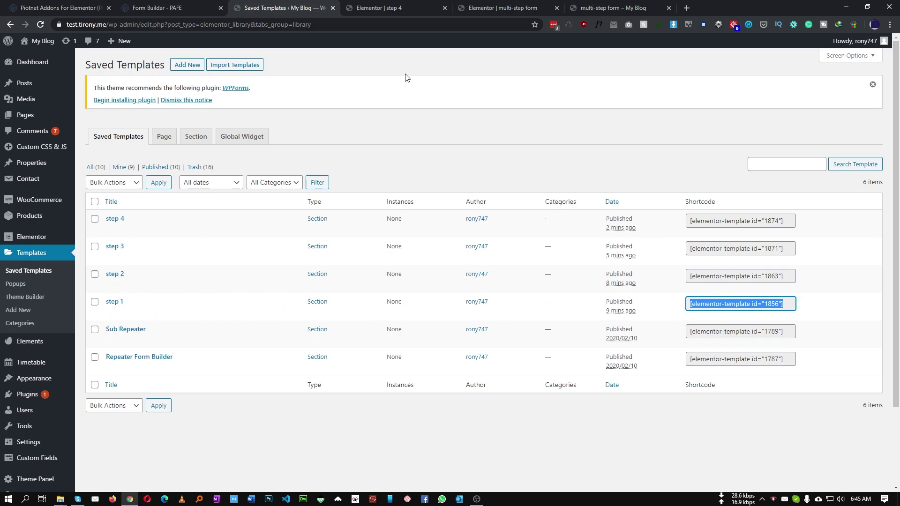
# Paste [elementor-template id="1856"] as the Step 1 item's template shortcode in the multi-step form and collapse the item.
pyautogui.click(397, 6)
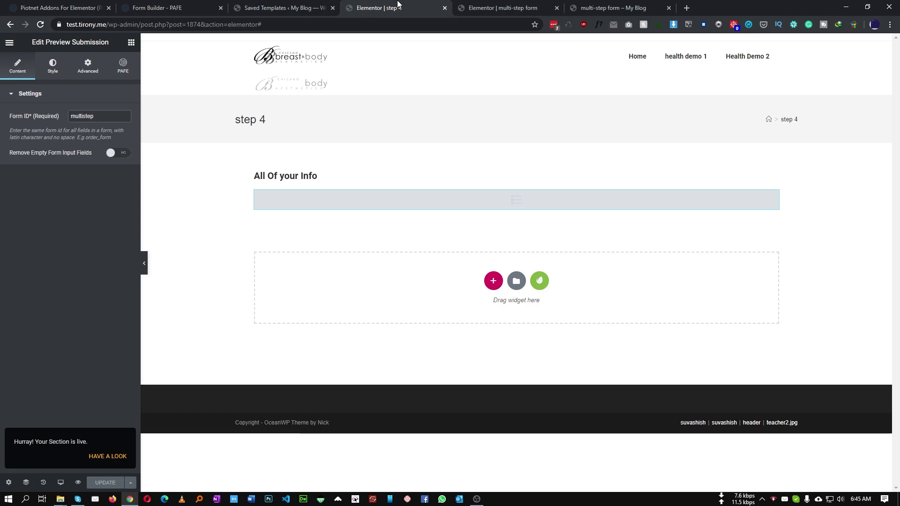
pyautogui.click(470, 5)
pyautogui.click(72, 244)
pyautogui.hotkey('ctrl', 'v')
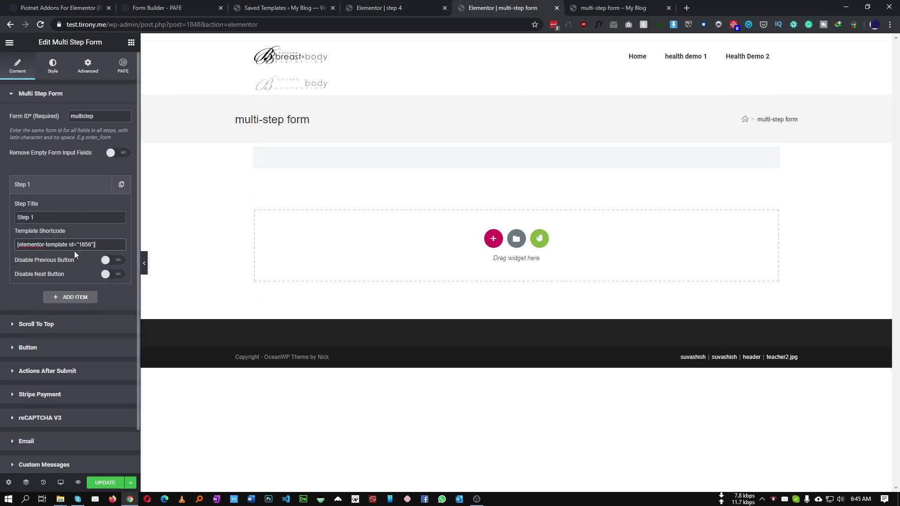
pyautogui.click(63, 188)
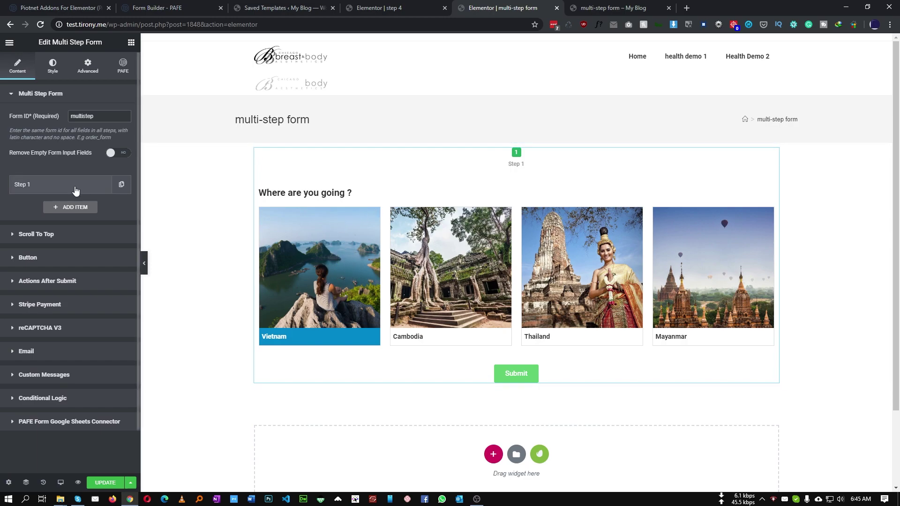
pyautogui.click(61, 184)
pyautogui.tripleClick(28, 217)
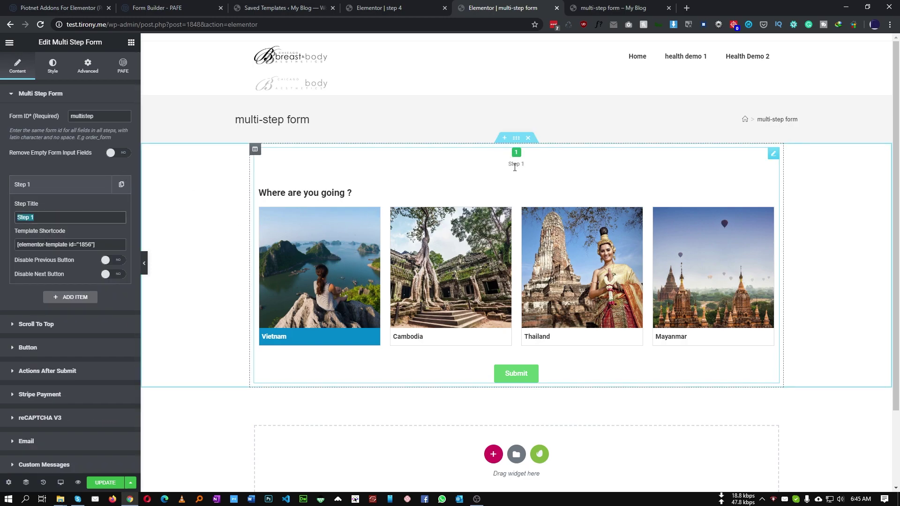
pyautogui.moveTo(36, 200); pyautogui.dragTo(71, 422)
pyautogui.click(68, 193)
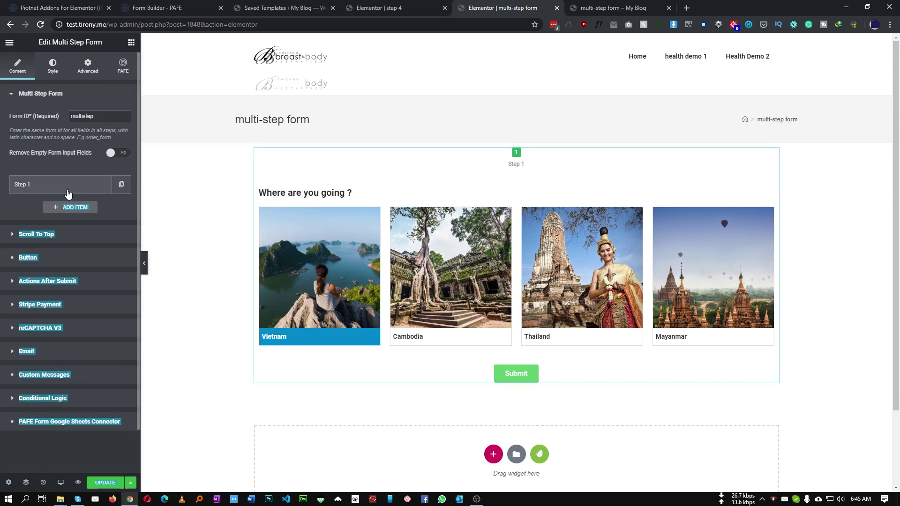
# Duplicate the Step 1 item three times and retitle the second item "Step 2".
pyautogui.click(121, 185)
pyautogui.click(102, 207)
pyautogui.click(103, 231)
pyautogui.click(47, 207)
pyautogui.click(35, 240)
pyautogui.press('BackSpace')
pyautogui.write('2')
# Copy the step 2 template's shortcode, [elementor-template id="1863"], into the Step 2 item of the multi-step form and collapse the item.
pyautogui.click(281, 8)
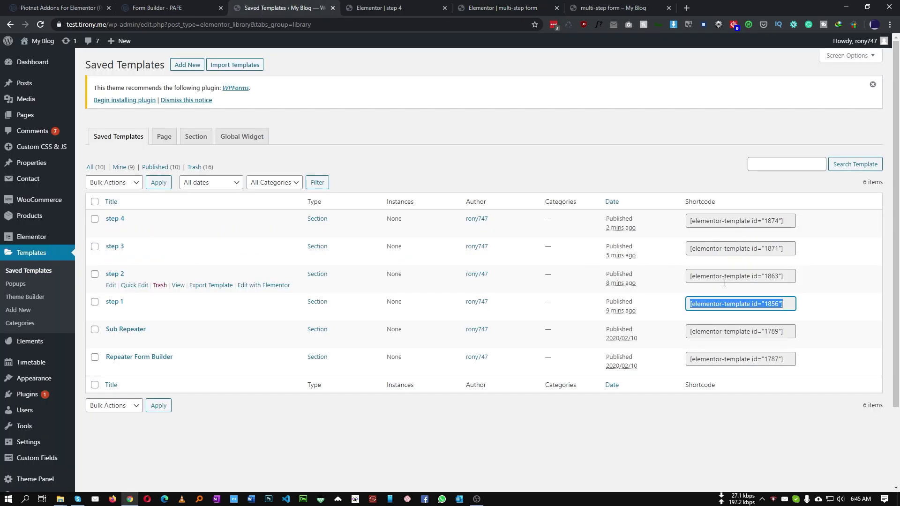
pyautogui.click(703, 276)
pyautogui.hotkey('ctrl', 'c')
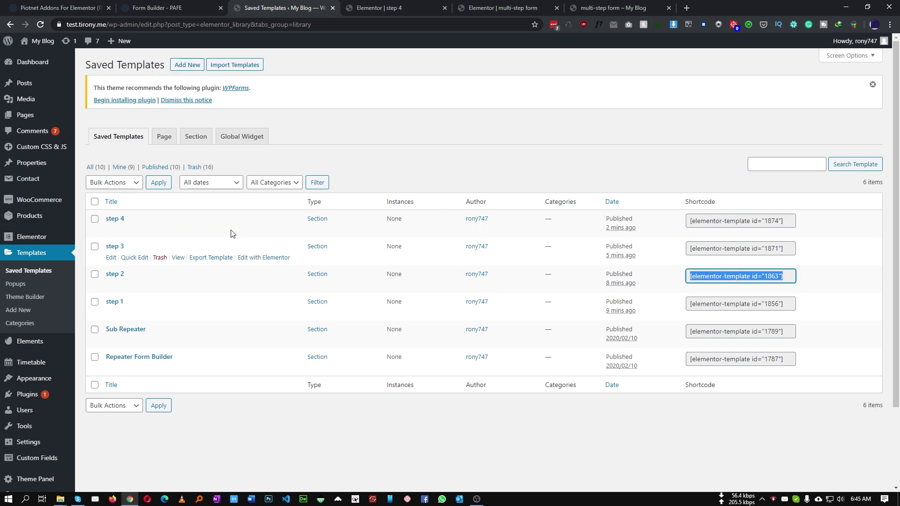
pyautogui.click(481, 7)
pyautogui.click(87, 271)
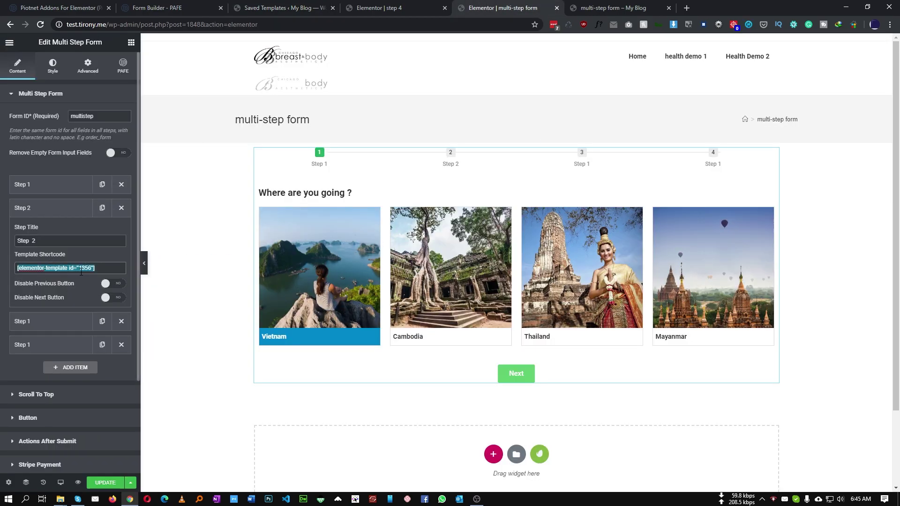
pyautogui.hotkey('ctrl', 'a')
pyautogui.hotkey('ctrl', 'v')
pyautogui.click(61, 209)
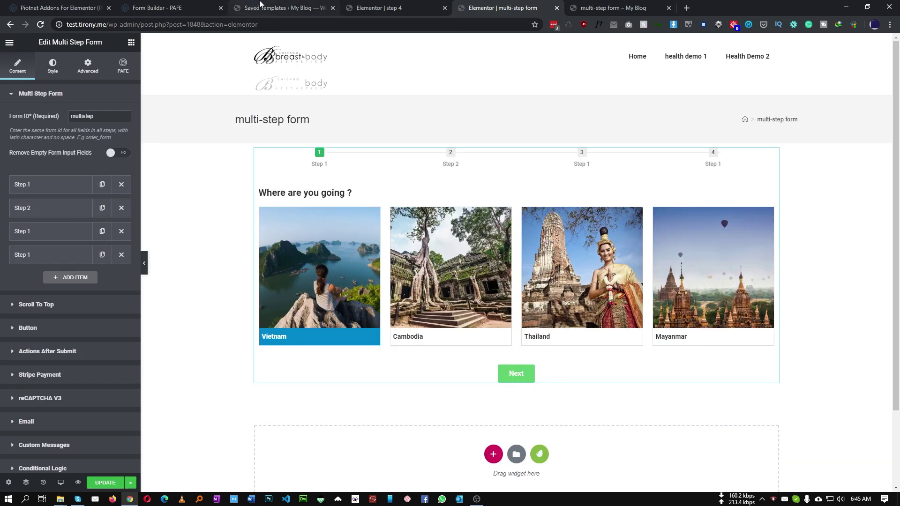
# Link the third form item to the step 3 template's shortcode, [elementor-template id="1871"], and retitle the item "Step 3".
pyautogui.click(272, 8)
pyautogui.click(731, 249)
pyautogui.hotkey('ctrl', 'c')
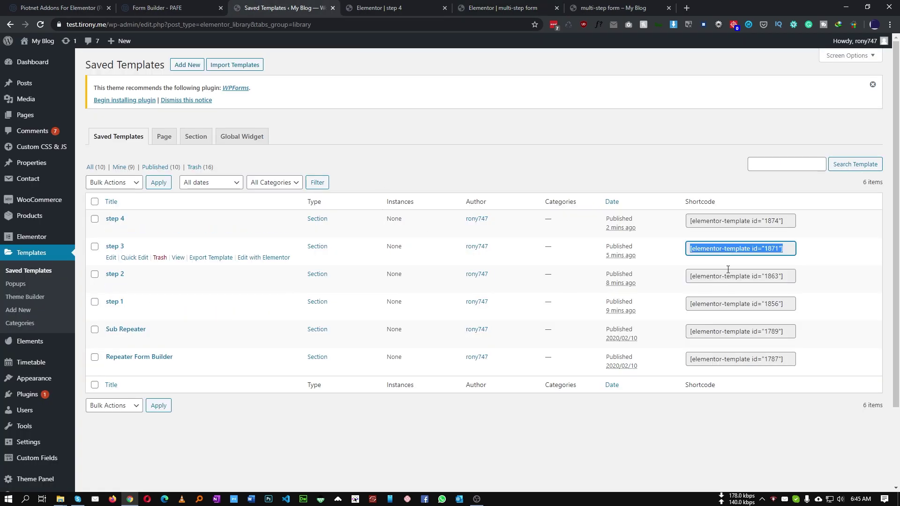
pyautogui.click(475, 6)
pyautogui.click(42, 231)
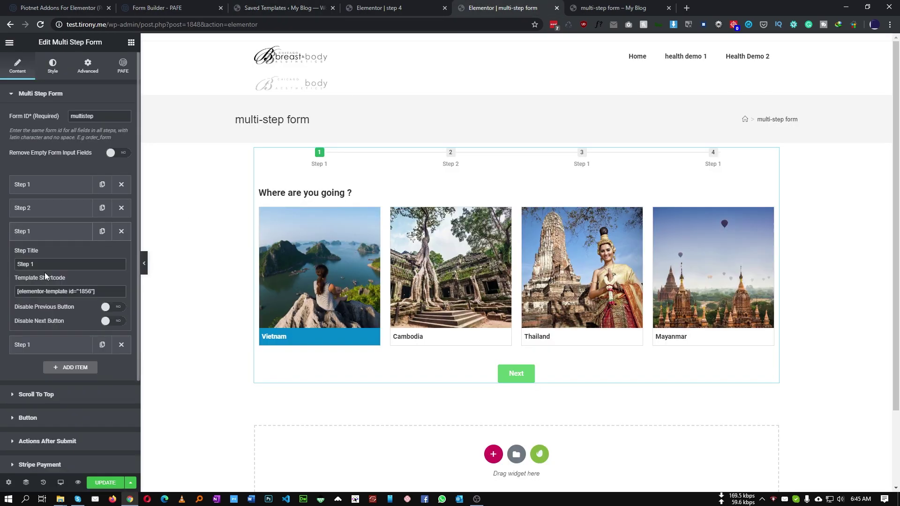
pyautogui.click(68, 291)
pyautogui.hotkey('ctrl', 'a')
pyautogui.hotkey('ctrl', 'v')
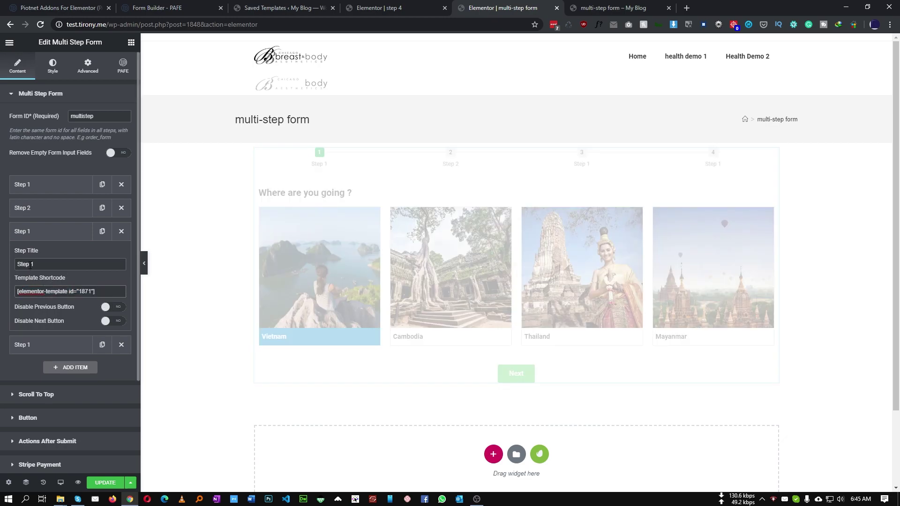
pyautogui.click(54, 231)
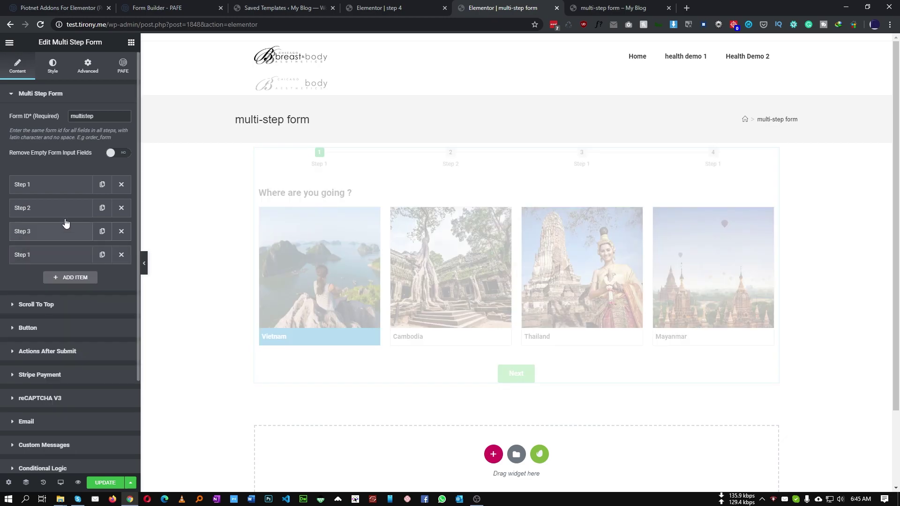
# Copy the step 4 template's shortcode, [elementor-template id="1874"], into the fourth item of the multi-step form.
pyautogui.click(308, 6)
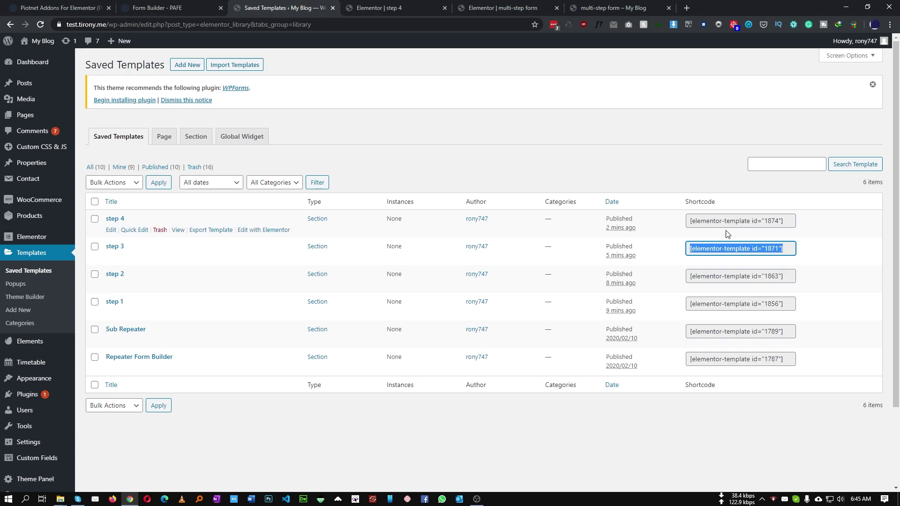
pyautogui.click(740, 221)
pyautogui.hotkey('ctrl', 'c')
pyautogui.click(503, 7)
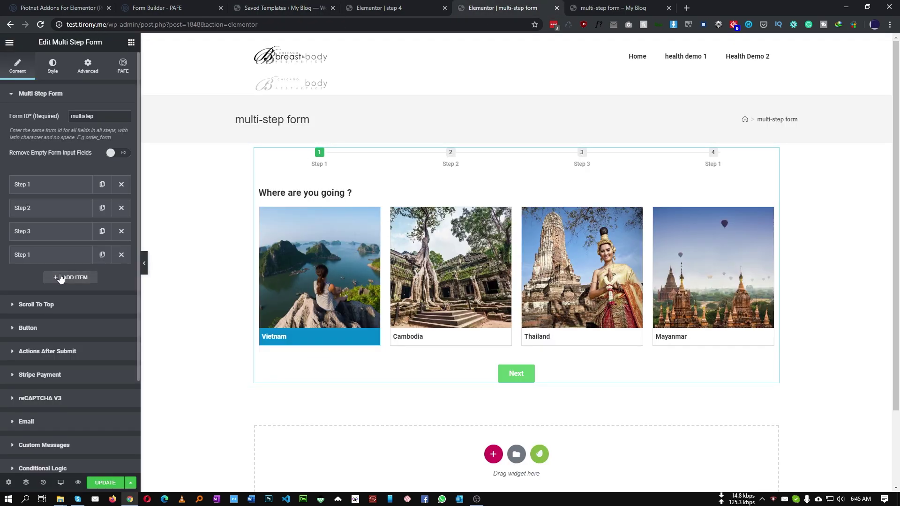
pyautogui.click(40, 258)
pyautogui.tripleClick(86, 314)
pyautogui.hotkey('ctrl', 'v')
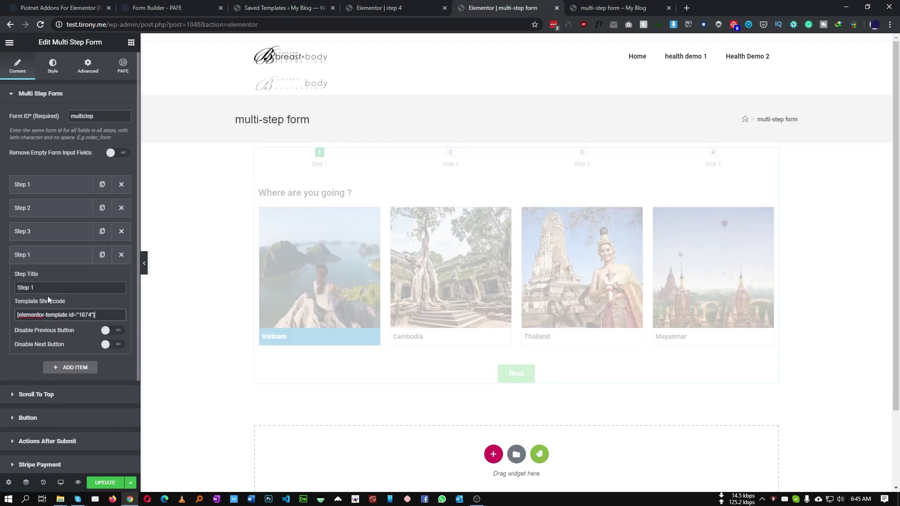
# Retitle the fourth form item "Step 4", collapse it, and update the page.
pyautogui.click(33, 287)
pyautogui.press('BackSpace')
pyautogui.write('4')
pyautogui.click(52, 262)
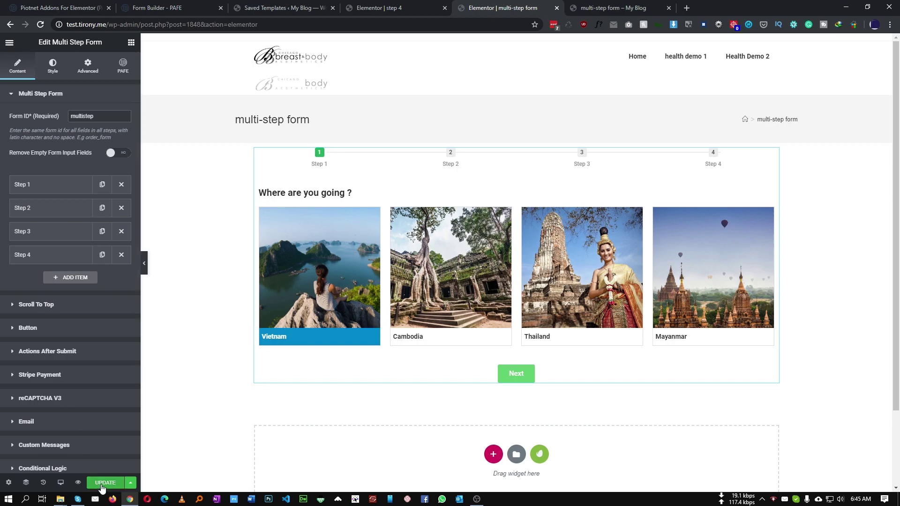
pyautogui.click(101, 487)
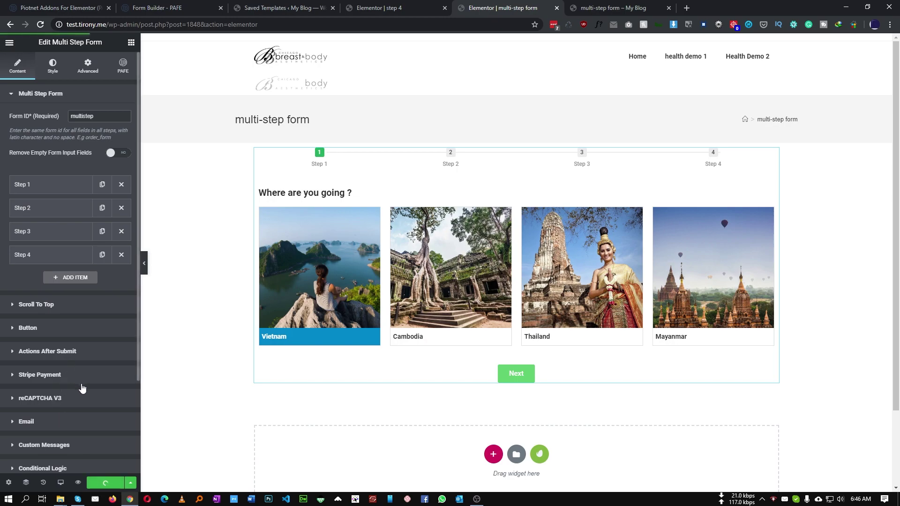
# View the form widget's progress bar style options and reload the multi-step form's preview page.
pyautogui.click(53, 67)
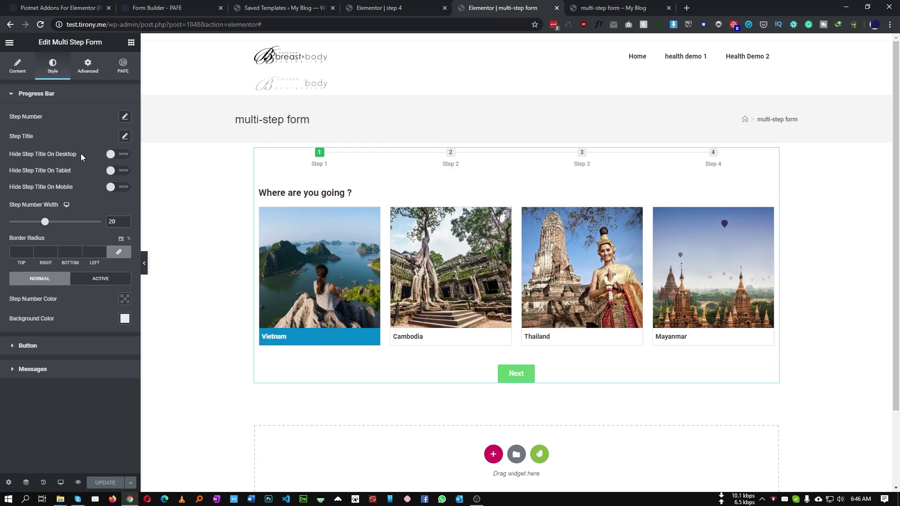
pyautogui.click(610, 8)
pyautogui.click(40, 24)
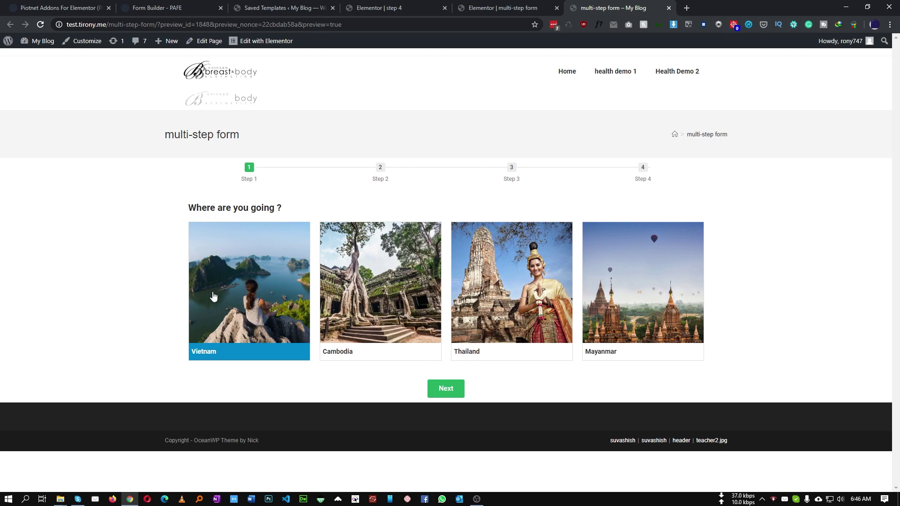
# Test the preview's destination images, choose Thailand and the Culture trip style, and advance the form to step 3.
pyautogui.click(382, 303)
pyautogui.click(283, 293)
pyautogui.click(504, 293)
pyautogui.click(370, 293)
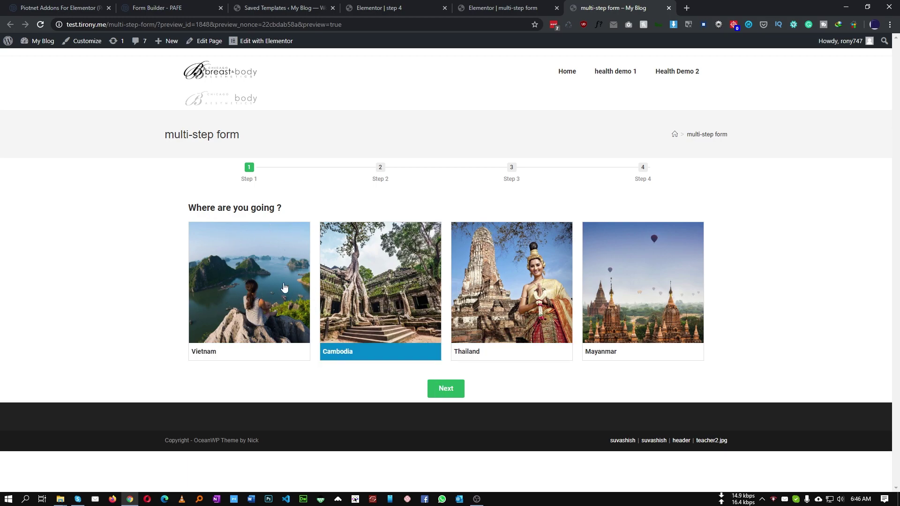
pyautogui.click(462, 294)
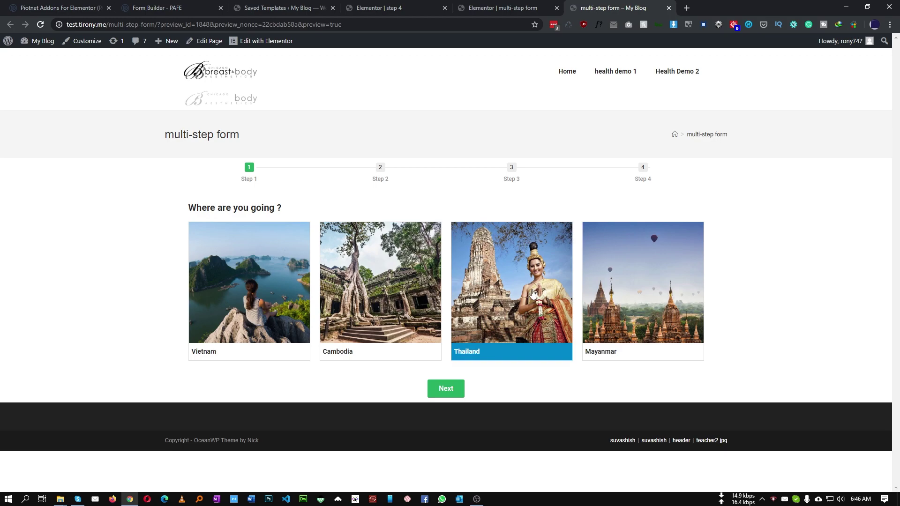
pyautogui.click(454, 392)
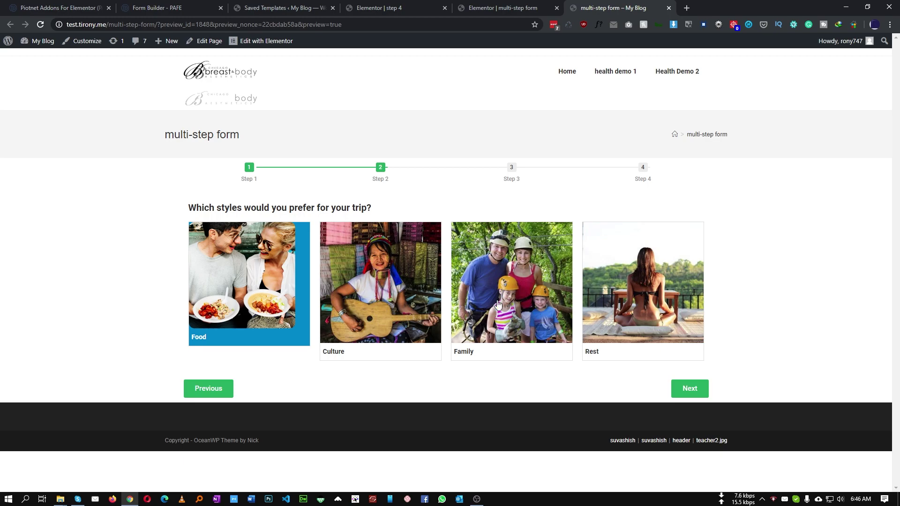
pyautogui.click(367, 302)
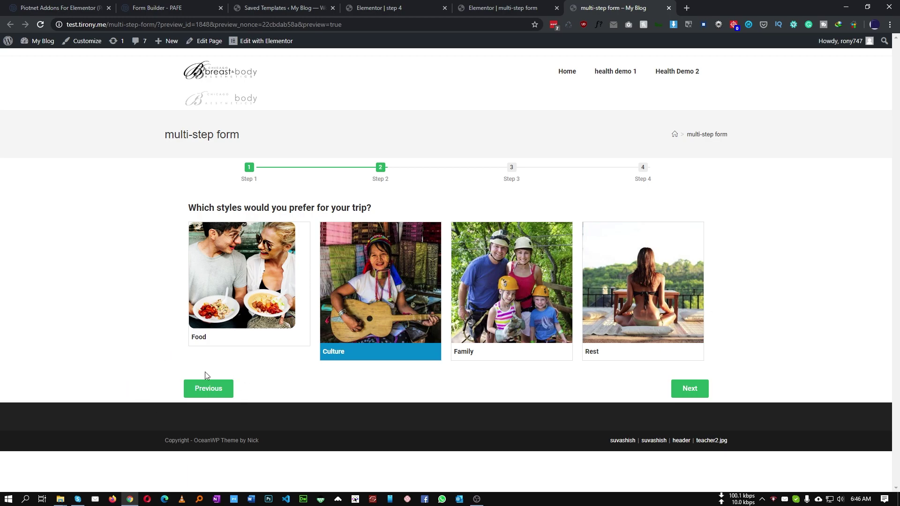
pyautogui.click(692, 389)
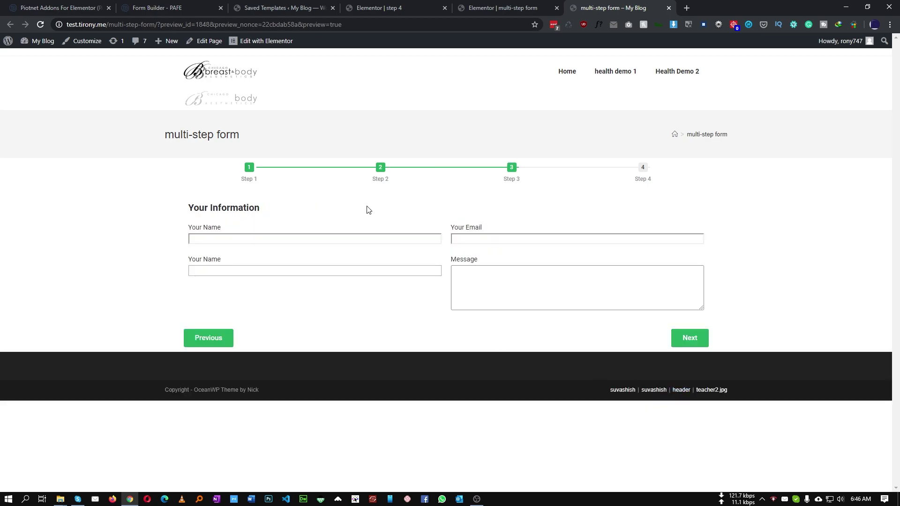
# Autofill the Your Information fields, replacing the second name field with a test number and the first with "some name".
pyautogui.click(247, 237)
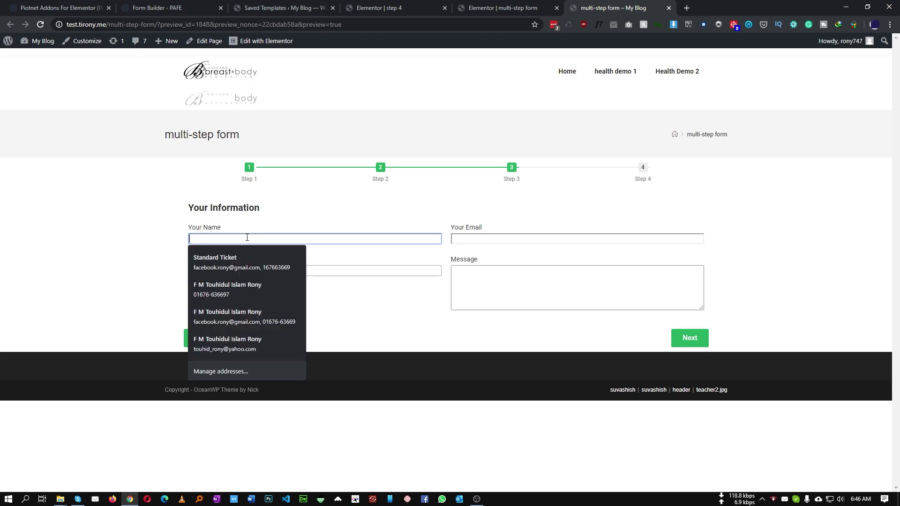
pyautogui.click(234, 260)
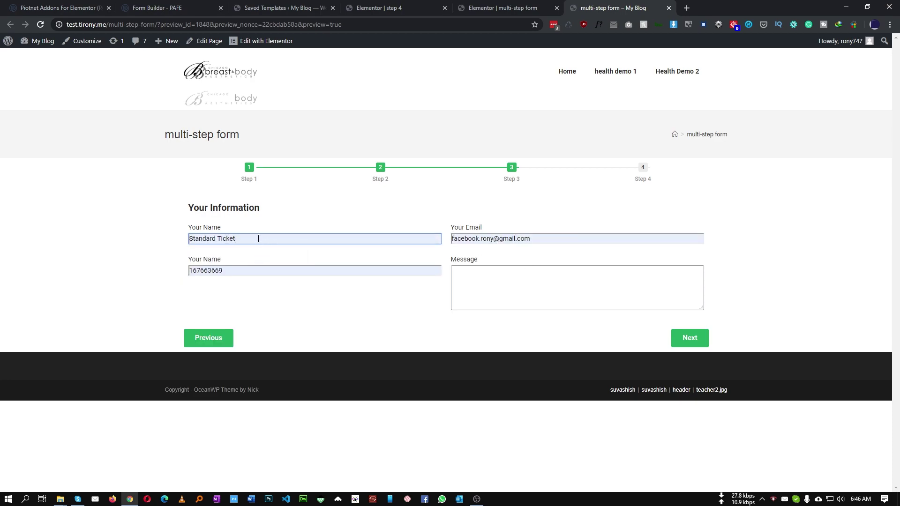
pyautogui.doubleClick(235, 270)
pyautogui.write('123456')
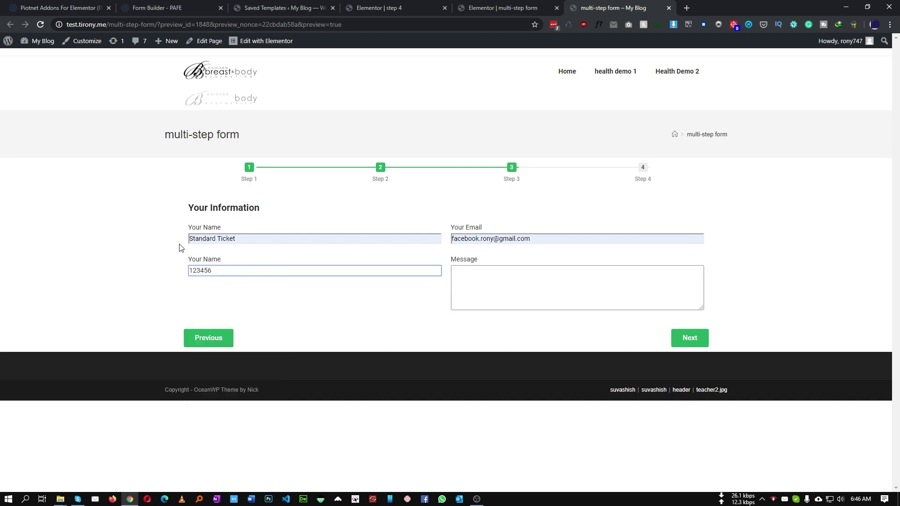
pyautogui.click(195, 239)
pyautogui.hotkey('ctrl', 'a')
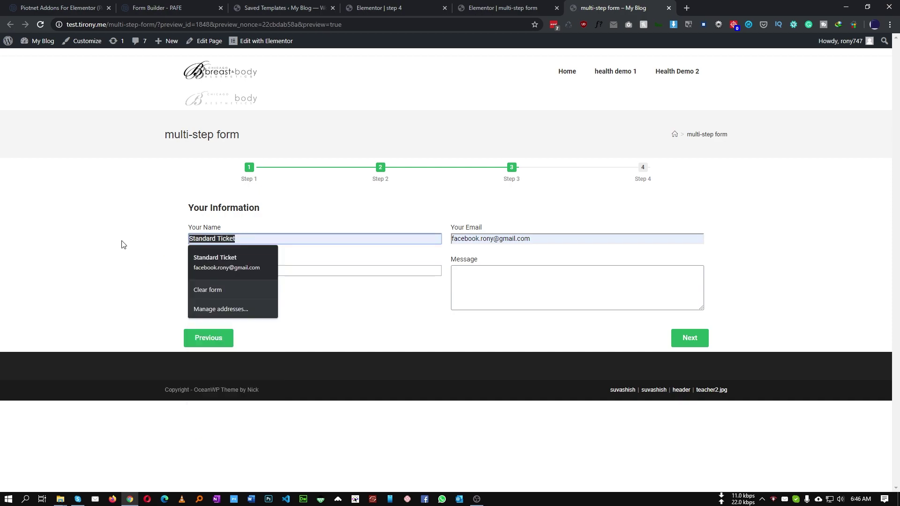
pyautogui.write('some name')
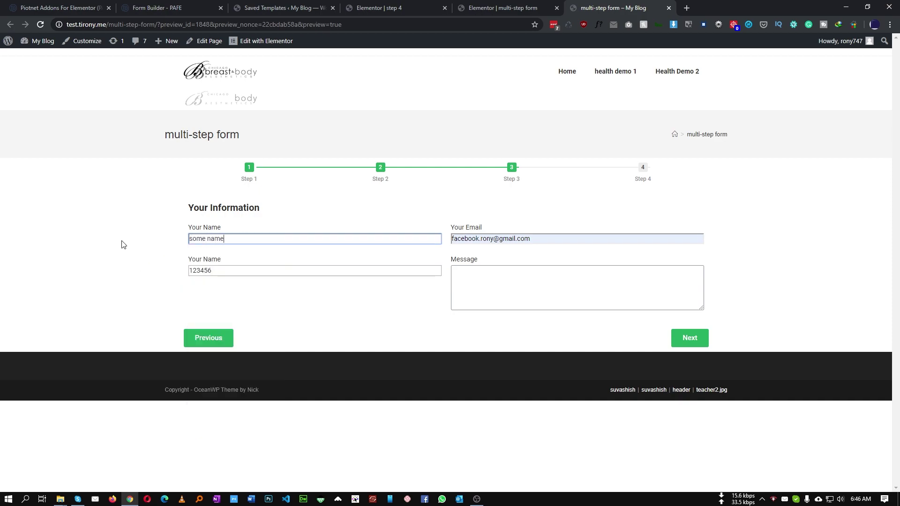
# Replace the content of the Your Email field with a test e-mail address.
pyautogui.click(461, 239)
pyautogui.hotkey('ctrl', 'a')
pyautogui.write('so')
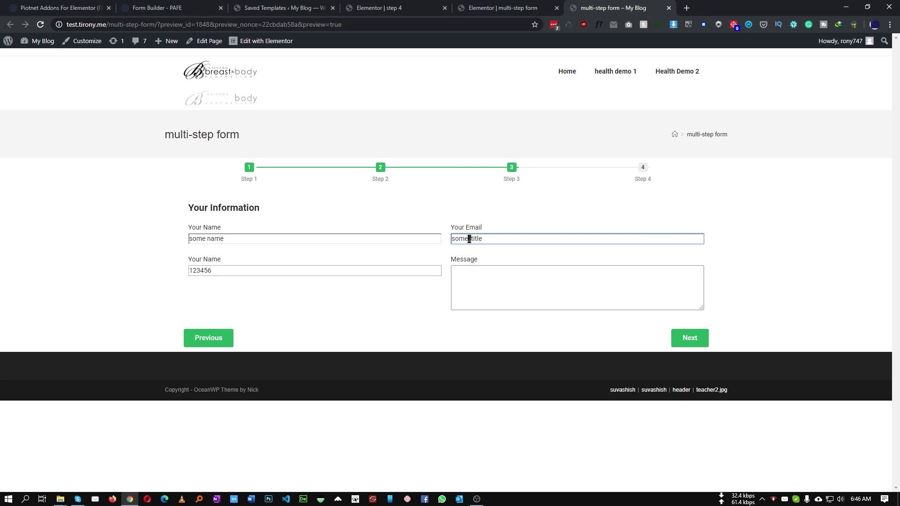
pyautogui.moveTo(489, 238); pyautogui.dragTo(416, 234)
pyautogui.write('test@test.com')
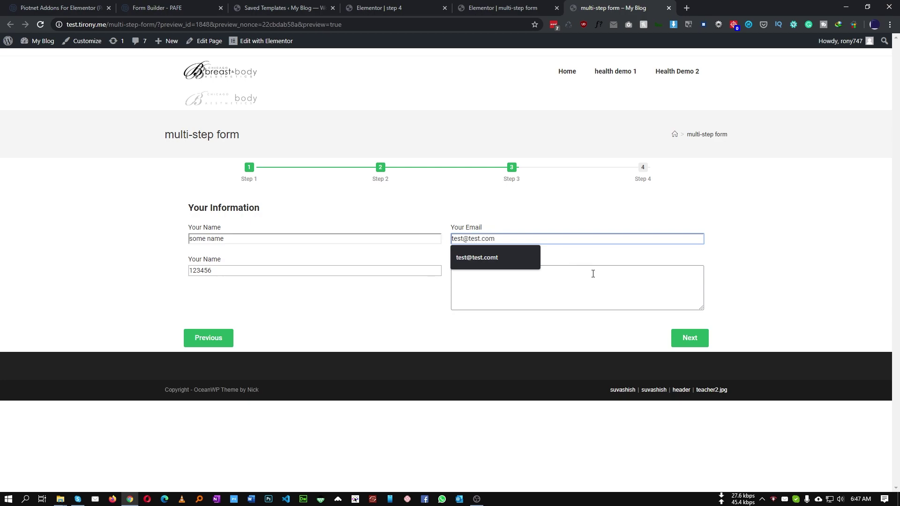
# Enter "this is a message" as the message and advance the form to step 4.
pyautogui.click(593, 274)
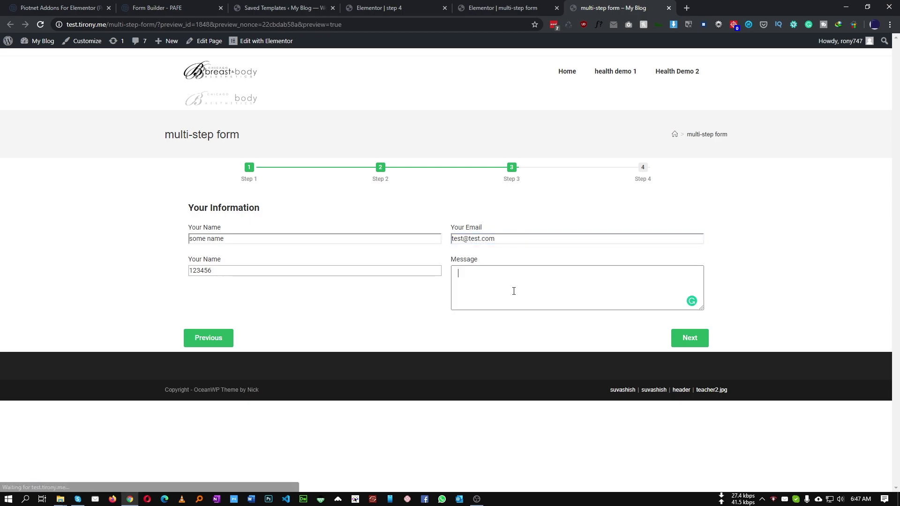
pyautogui.write('this is a message')
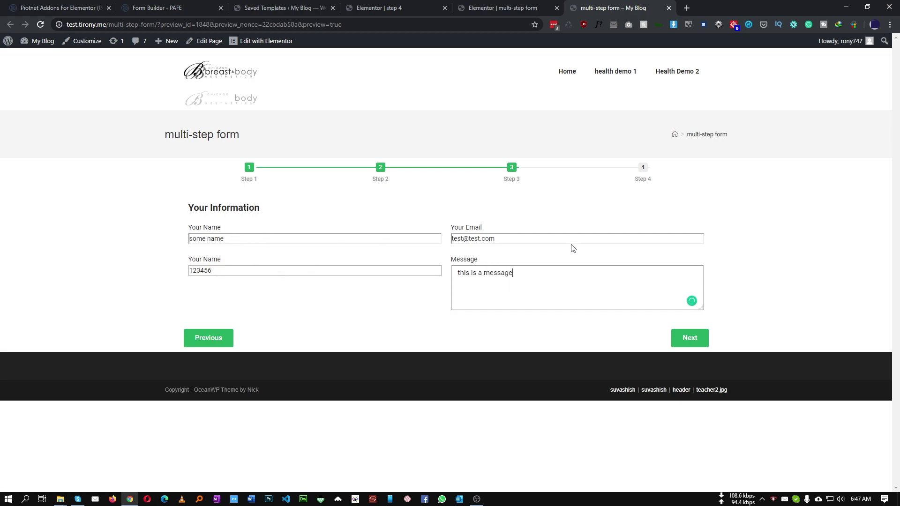
pyautogui.click(695, 340)
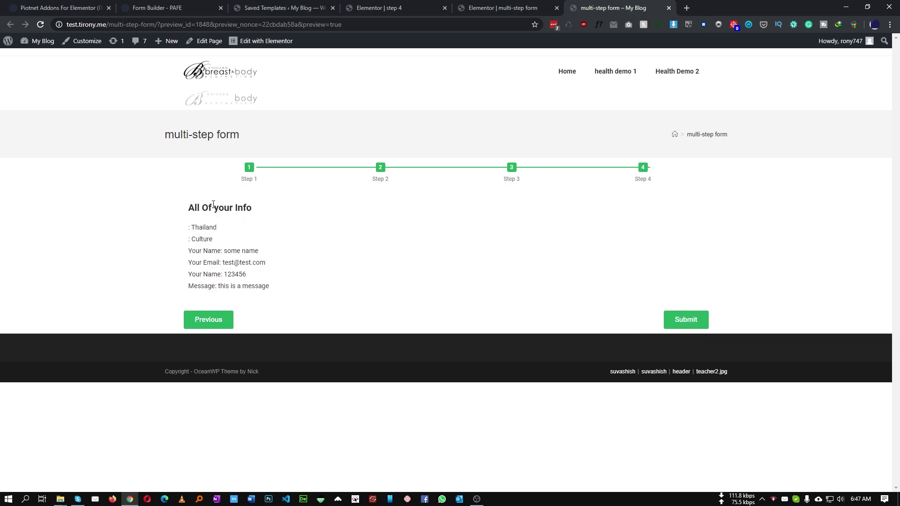
# Review the submitted information on step 4, checking the labels in front of the destination and trip style values.
pyautogui.moveTo(197, 205); pyautogui.dragTo(200, 275)
pyautogui.moveTo(277, 296); pyautogui.dragTo(204, 250)
pyautogui.click(242, 227)
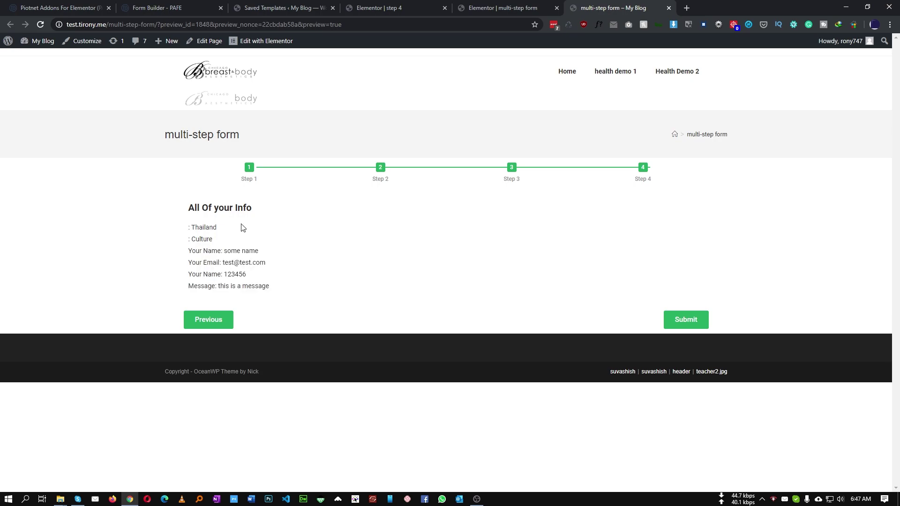
pyautogui.doubleClick(196, 227)
pyautogui.click(217, 240)
# Open the step 1 and step 2 templates from the saved templates for editing with Elementor in new tabs.
pyautogui.click(257, 8)
pyautogui.keyDown('ctrl'); pyautogui.click(279, 314); pyautogui.keyUp('ctrl')
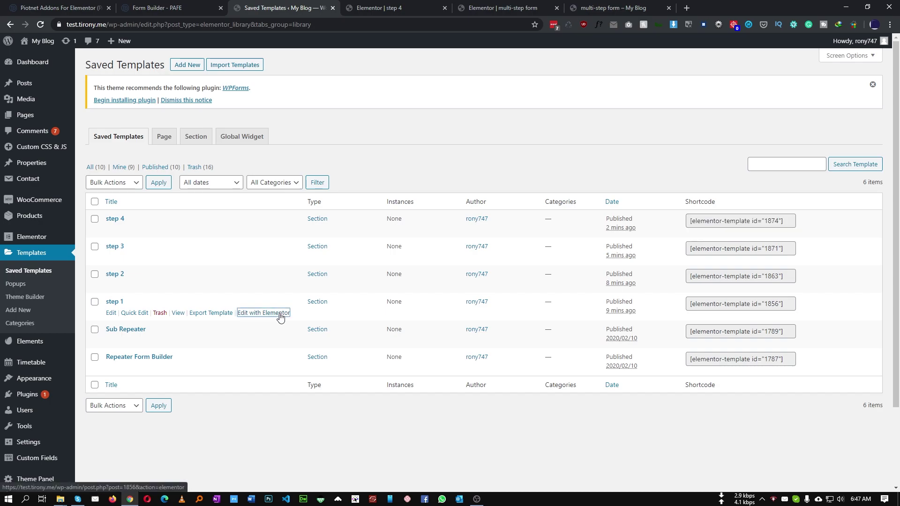
pyautogui.keyDown('ctrl'); pyautogui.click(276, 284); pyautogui.keyUp('ctrl')
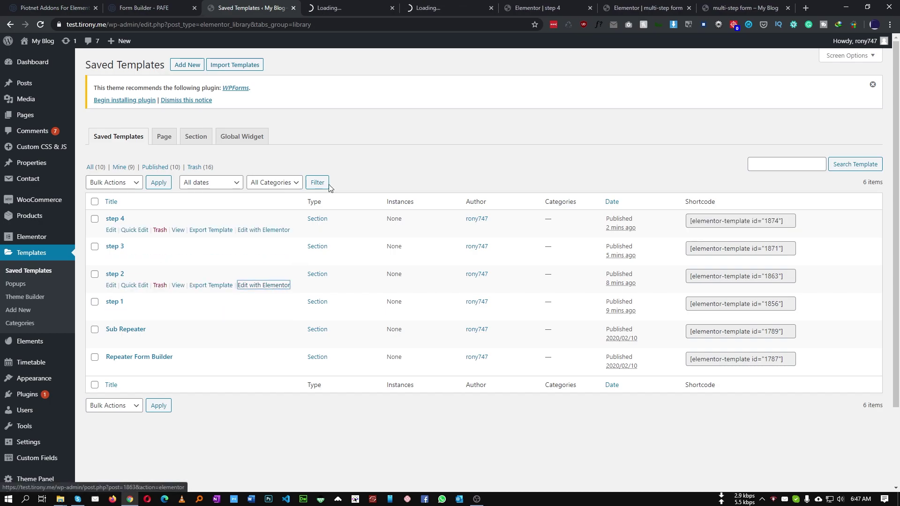
# In the step 1 template, copy the heading "Where are you going ?" into the image select field's label and update the template.
pyautogui.click(341, 8)
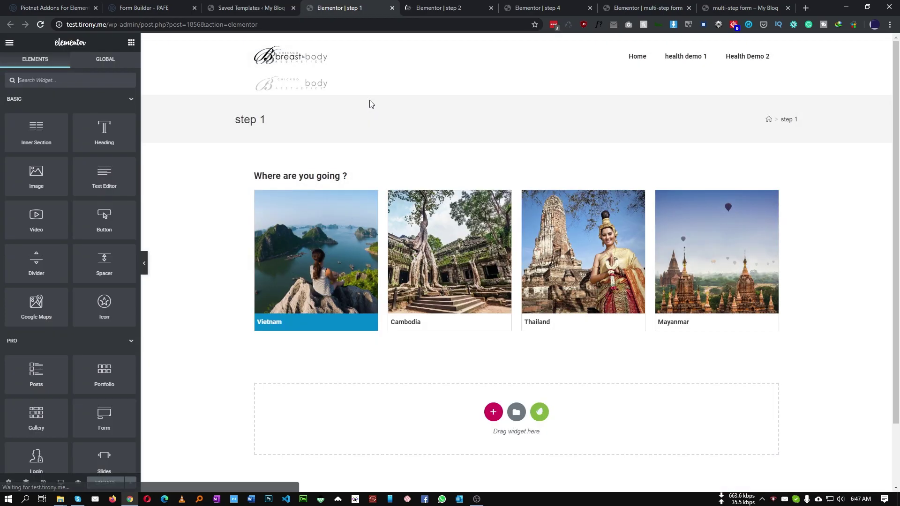
pyautogui.click(428, 252)
pyautogui.click(103, 251)
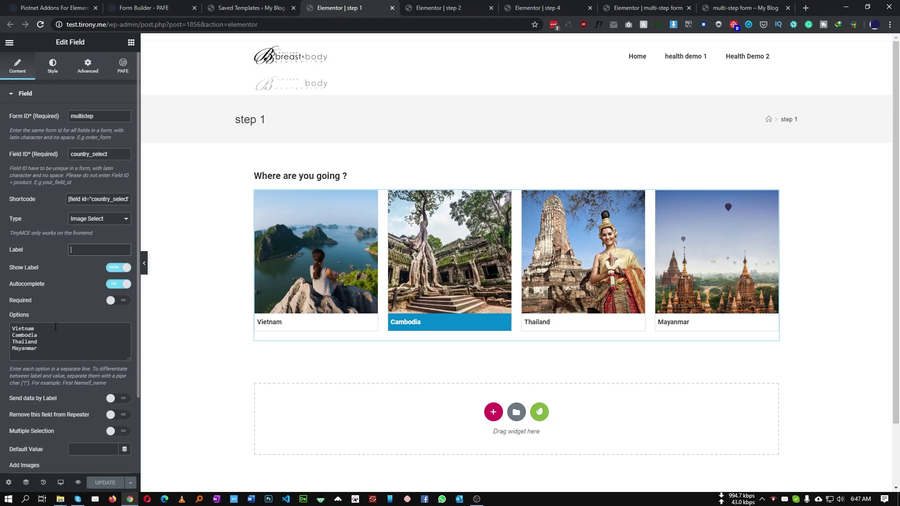
pyautogui.click(257, 174)
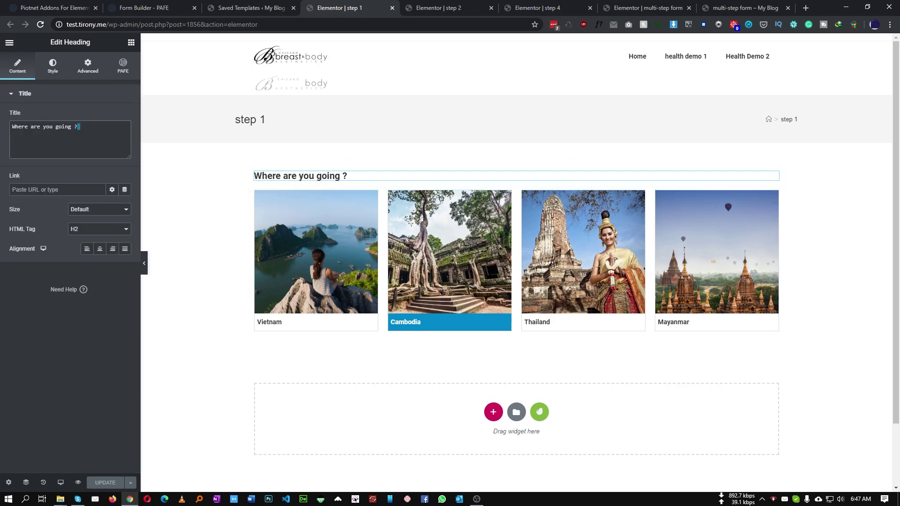
pyautogui.moveTo(83, 128); pyautogui.dragTo(13, 127)
pyautogui.hotkey('ctrl', 'c')
pyautogui.click(345, 263)
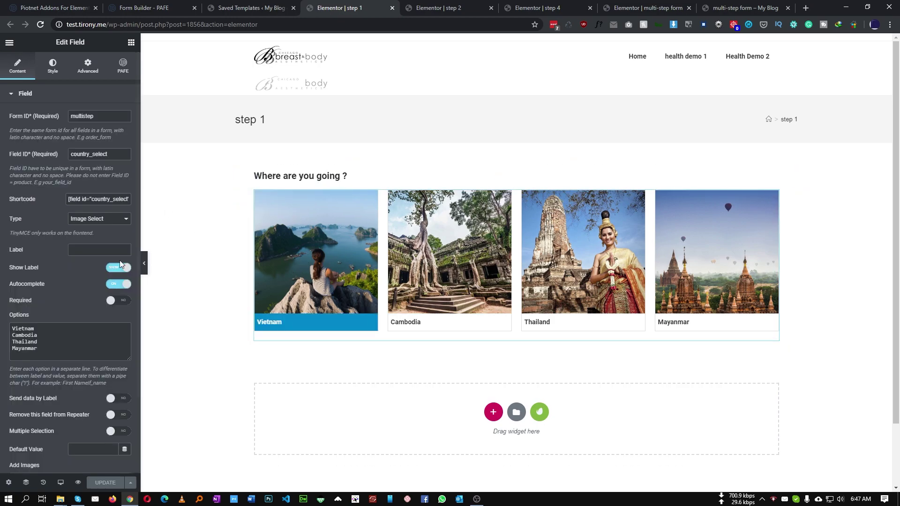
pyautogui.click(87, 250)
pyautogui.hotkey('ctrl', 'v')
pyautogui.click(96, 484)
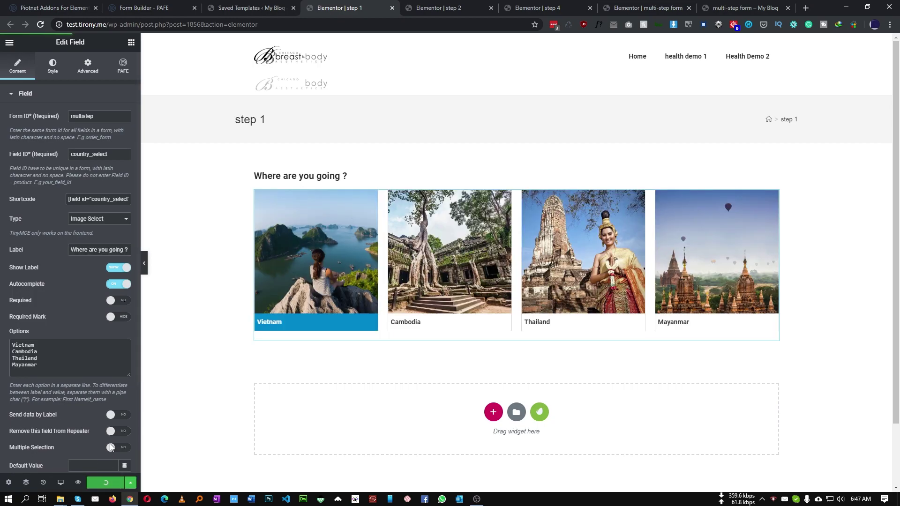
# Give the step 2 image select field the hidden label "Which styles would you prefer for your trip?", copied from the heading, and update the template.
pyautogui.click(440, 8)
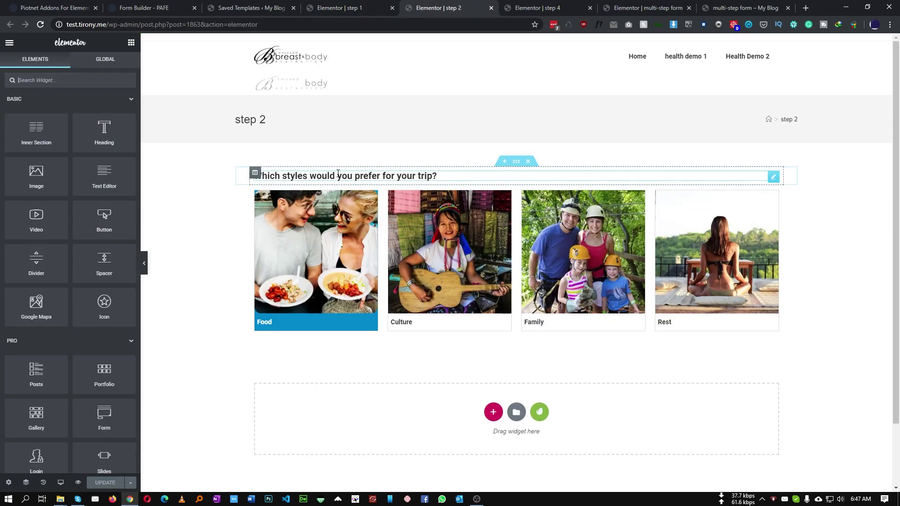
pyautogui.click(337, 176)
pyautogui.moveTo(44, 133); pyautogui.dragTo(13, 126)
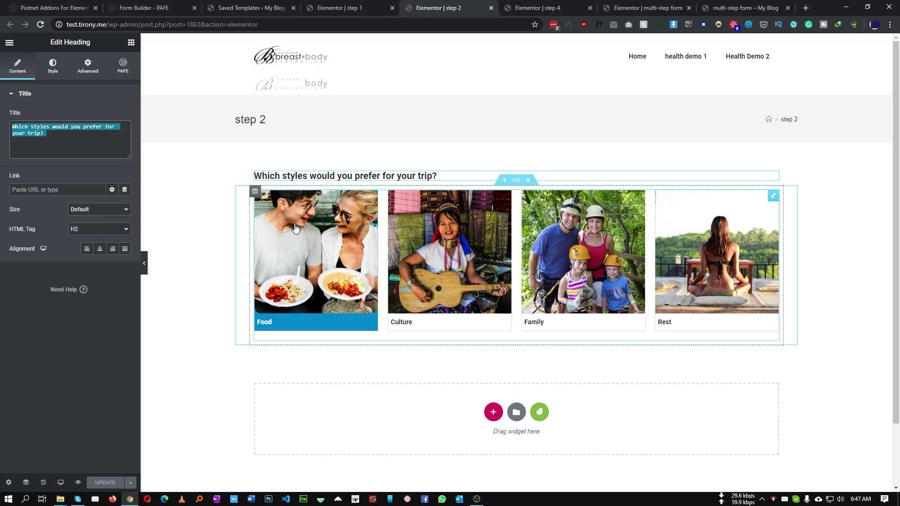
pyautogui.click(450, 263)
pyautogui.hotkey('ctrl', 'v')
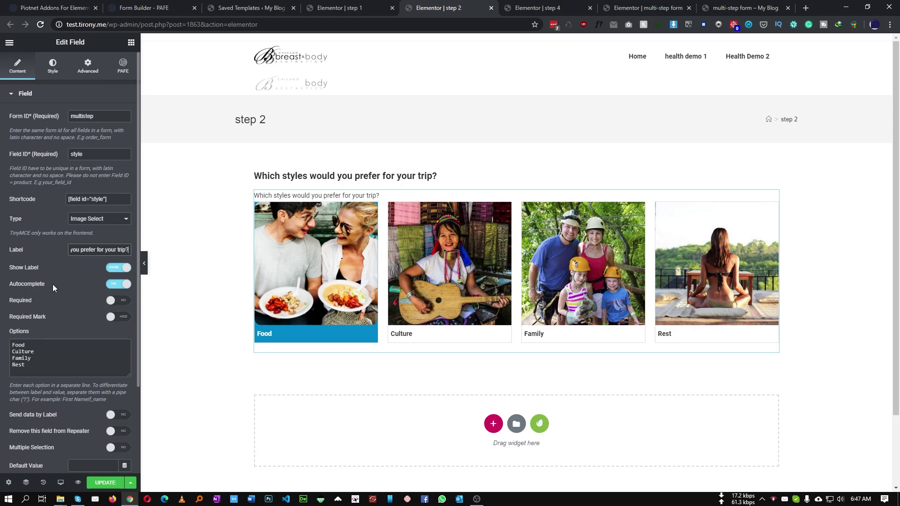
pyautogui.click(113, 271)
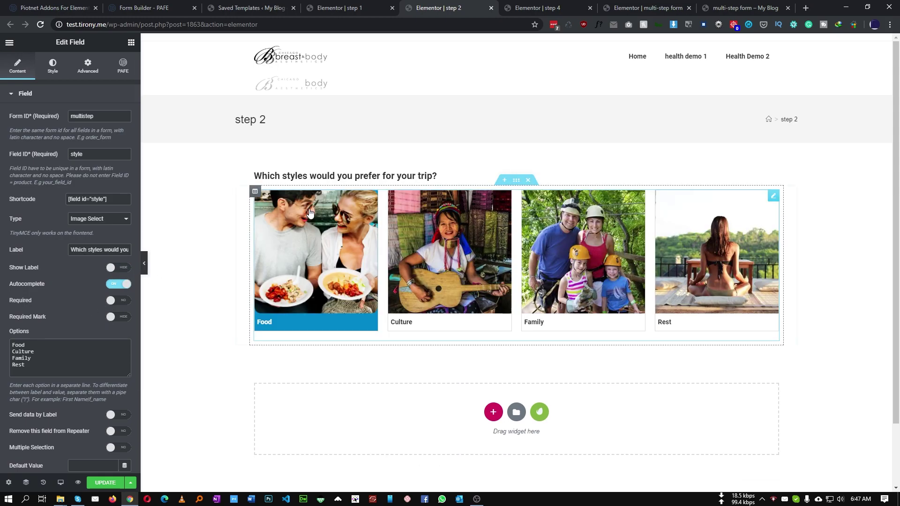
pyautogui.click(109, 483)
# Hide the label of the country image select field in the step 1 template and update the template.
pyautogui.click(347, 8)
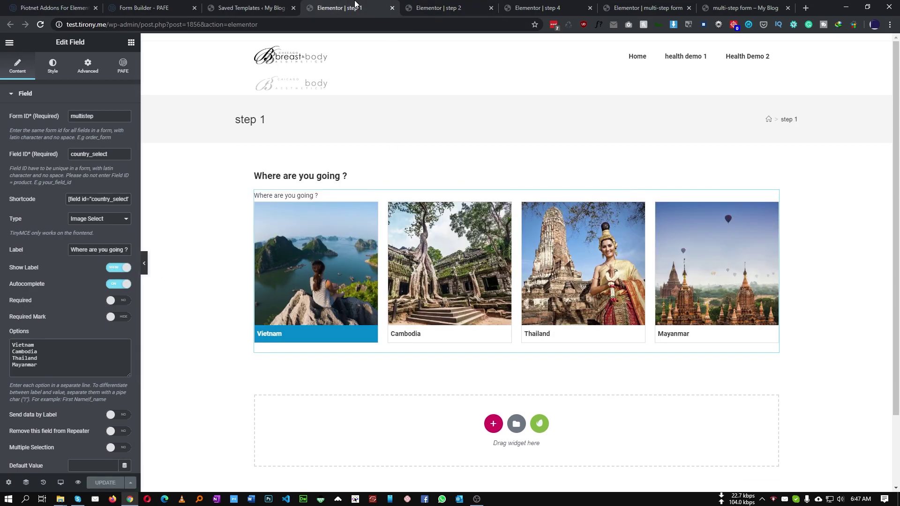
pyautogui.click(118, 268)
pyautogui.click(110, 482)
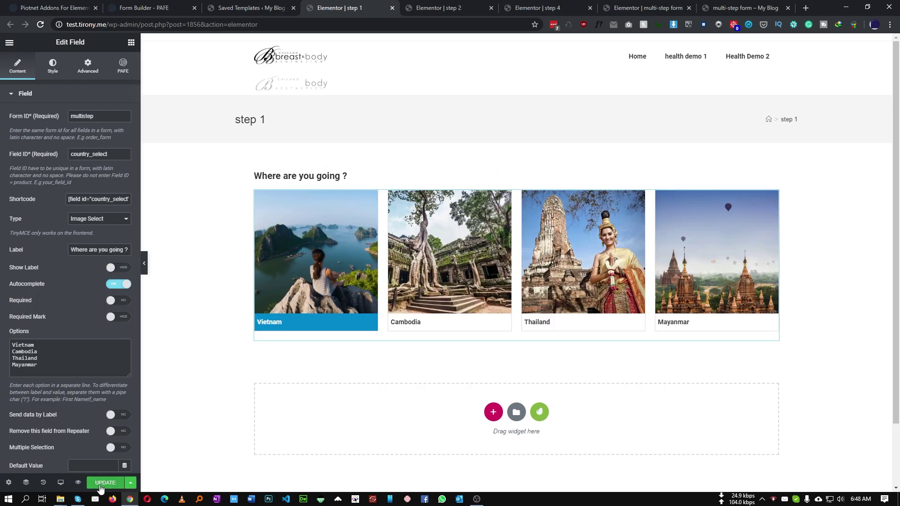
# Reload the multi-step form preview, choose Thailand as the destination and advance to step 2.
pyautogui.click(700, 10)
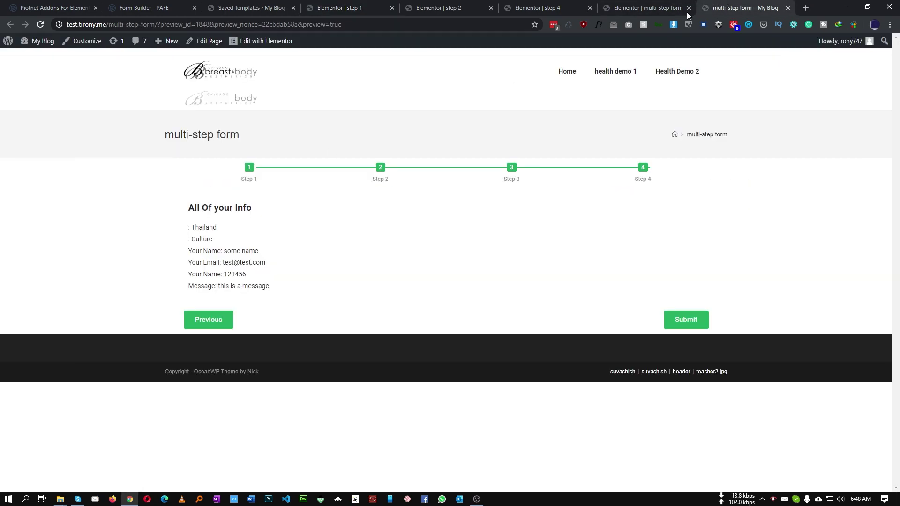
pyautogui.click(40, 24)
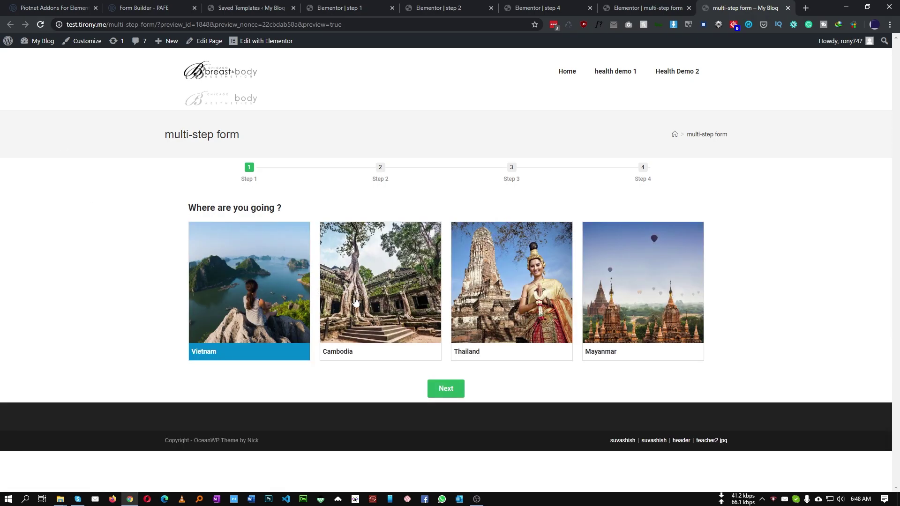
pyautogui.click(401, 280)
pyautogui.click(538, 301)
pyautogui.click(446, 387)
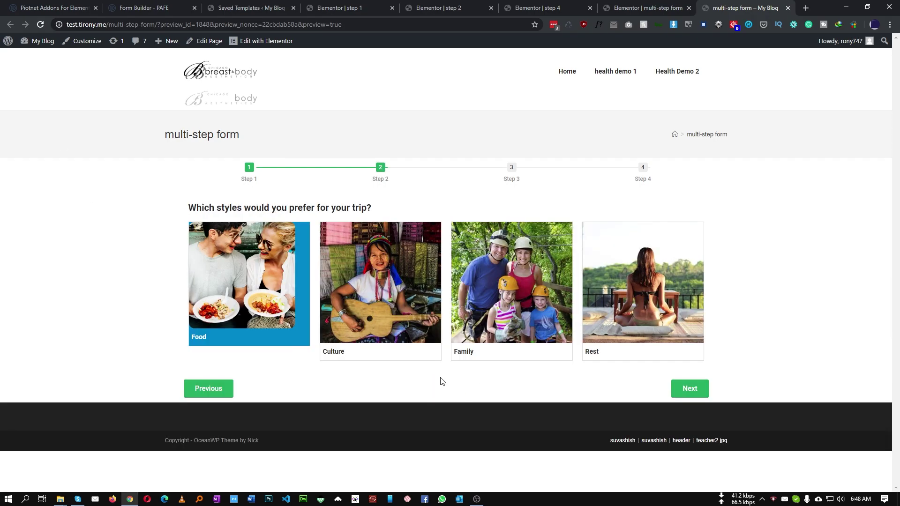
# Choose Culture as the trip style and advance the form to step 3.
pyautogui.click(502, 295)
pyautogui.click(325, 298)
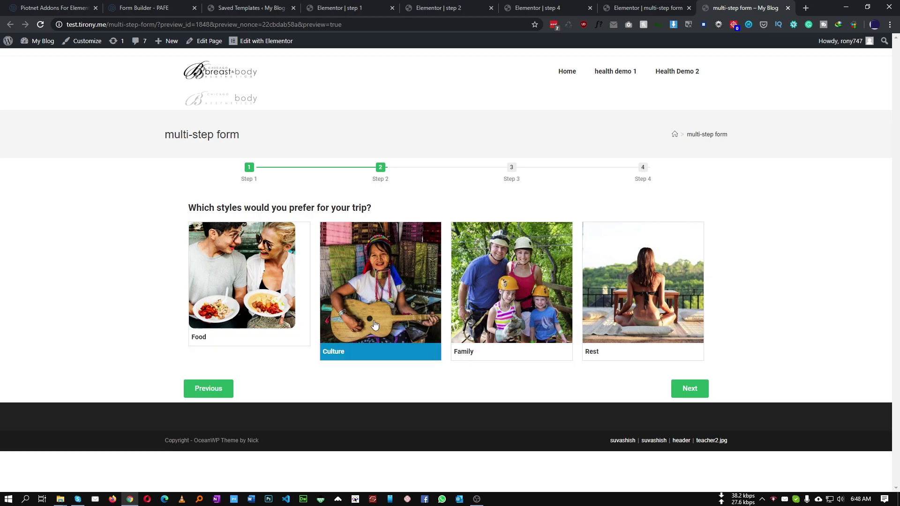
pyautogui.click(686, 387)
# Fill in the name, a test e-mail address, a sample number and the message "this is a message", and advance to step 4.
pyautogui.click(250, 241)
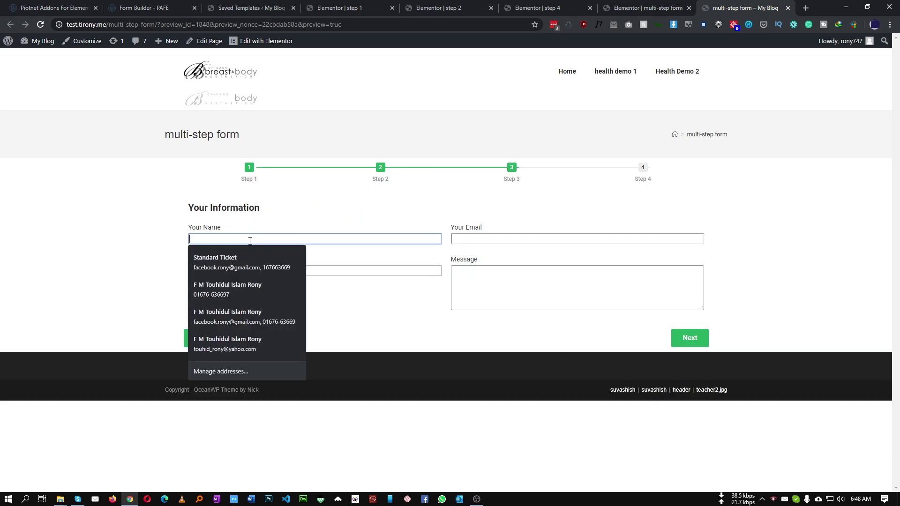
pyautogui.click(210, 256)
pyautogui.press('Tab')
pyautogui.write('tes')
pyautogui.click(477, 274)
pyautogui.click(500, 293)
pyautogui.write('this is a message')
pyautogui.hotkey('shift', 'Tab')
pyautogui.write('123456789')
pyautogui.click(692, 338)
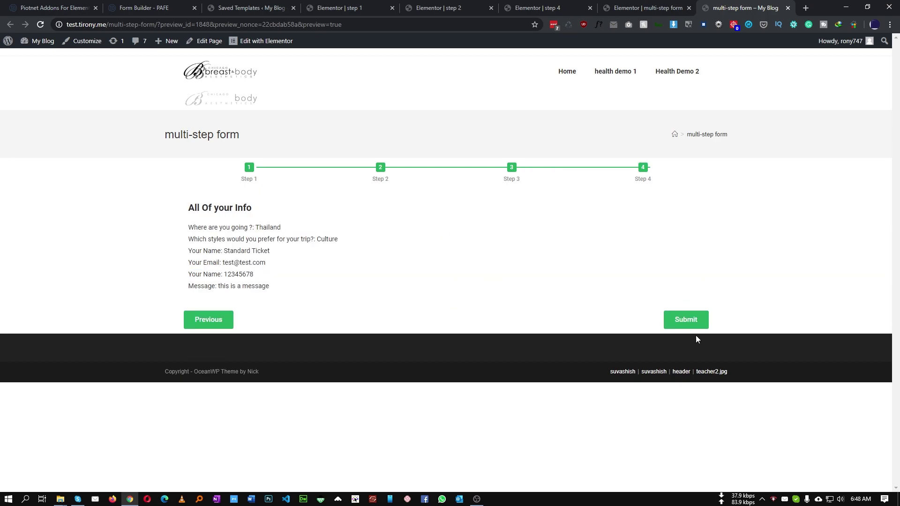
# Review the step 4 summary, checking the labels and values of the destination, trip style and contact fields.
pyautogui.moveTo(257, 227); pyautogui.dragTo(181, 232)
pyautogui.click(225, 238)
pyautogui.moveTo(318, 240); pyautogui.dragTo(173, 246)
pyautogui.click(237, 227)
pyautogui.moveTo(195, 243); pyautogui.dragTo(277, 243)
pyautogui.click(303, 253)
pyautogui.doubleClick(331, 240)
pyautogui.moveTo(209, 262); pyautogui.dragTo(188, 251)
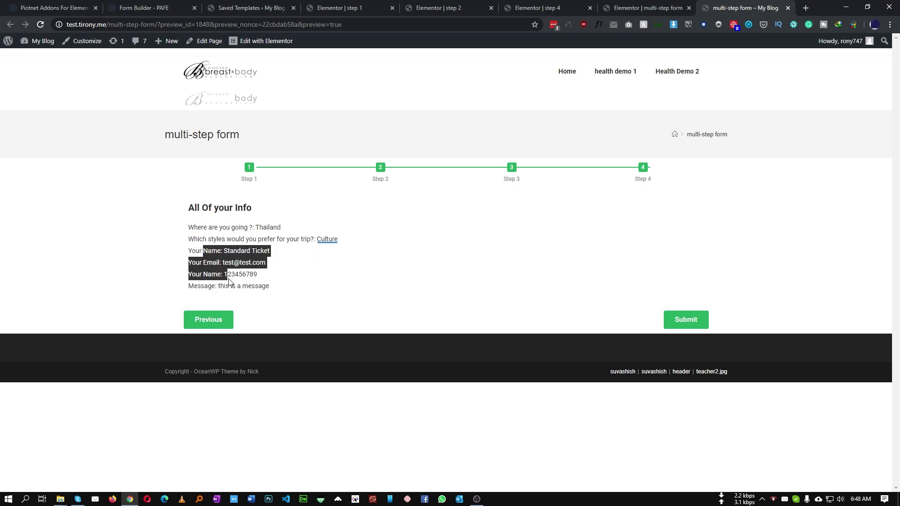
pyautogui.moveTo(277, 295); pyautogui.dragTo(185, 221)
pyautogui.click(302, 214)
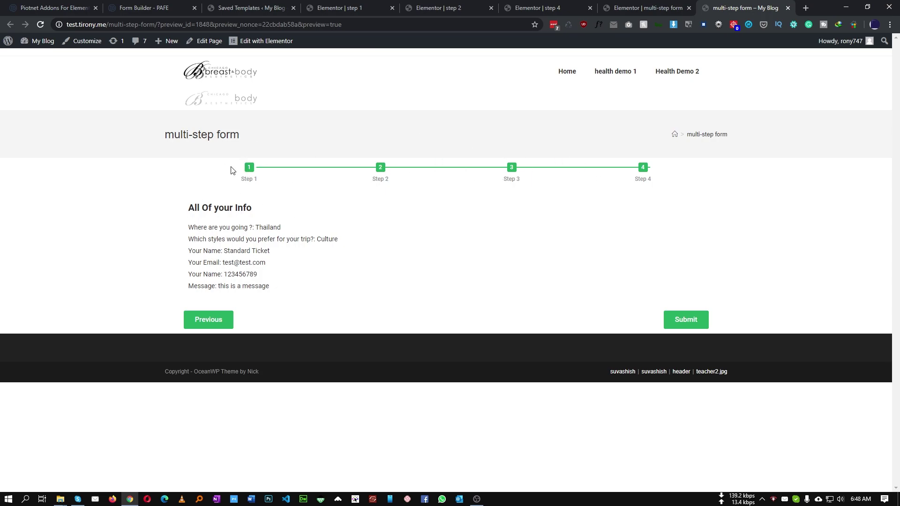
# Submit the completed multi-step form and check the message below it.
pyautogui.click(688, 321)
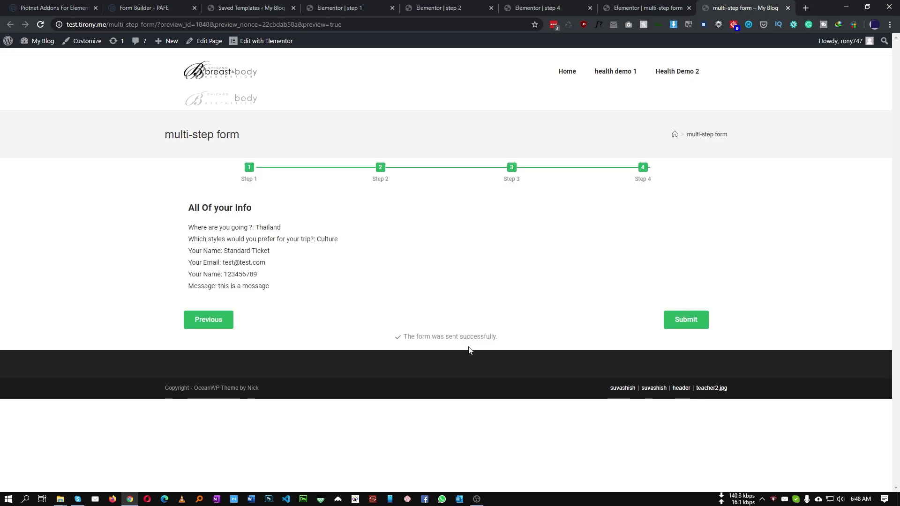
pyautogui.moveTo(381, 339); pyautogui.dragTo(549, 343)
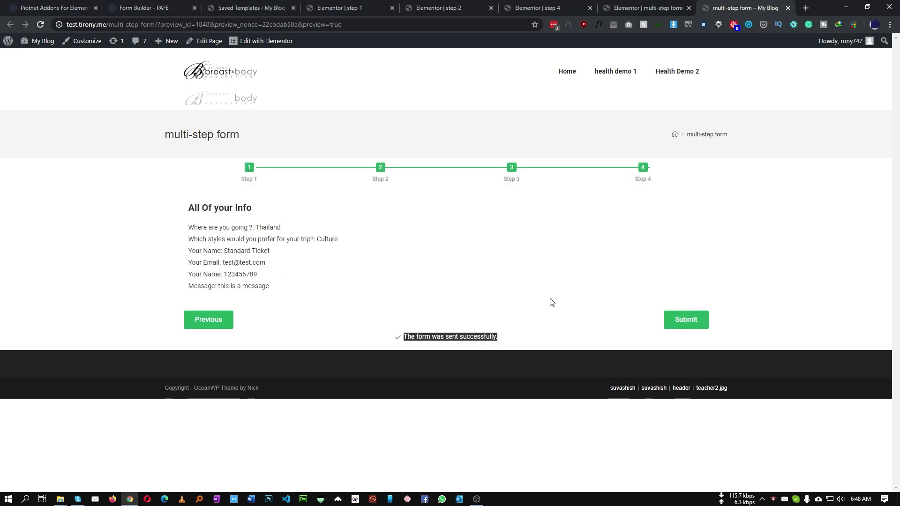
# Return to the step 4 template in the Elementor editor and look at its Preview Submission widget.
pyautogui.click(540, 7)
pyautogui.click(707, 8)
pyautogui.click(524, 6)
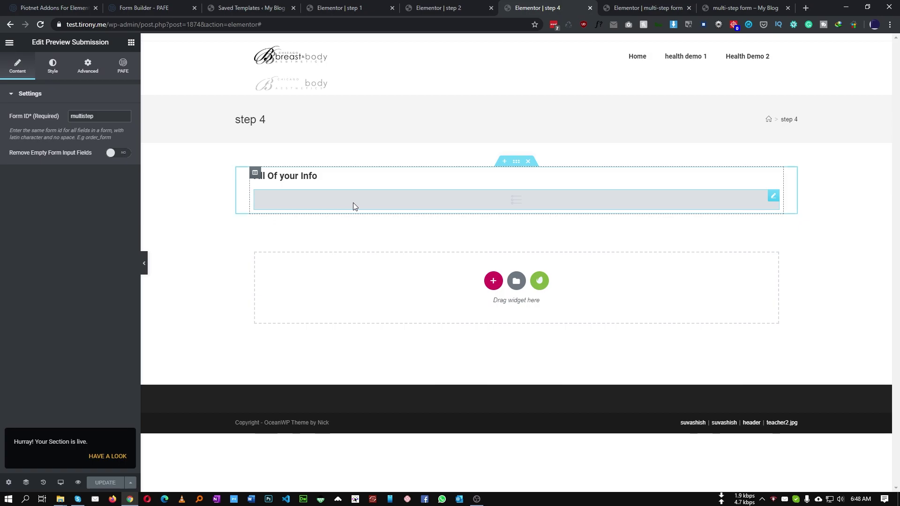
# Examine the actions available under Actions After Submit for the Multi Step Form widget on the multi-step form page.
pyautogui.click(626, 7)
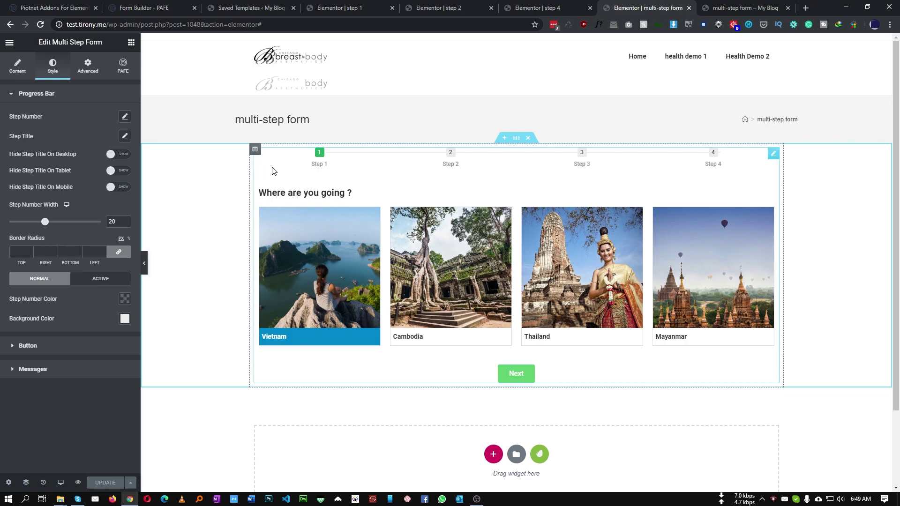
pyautogui.click(14, 76)
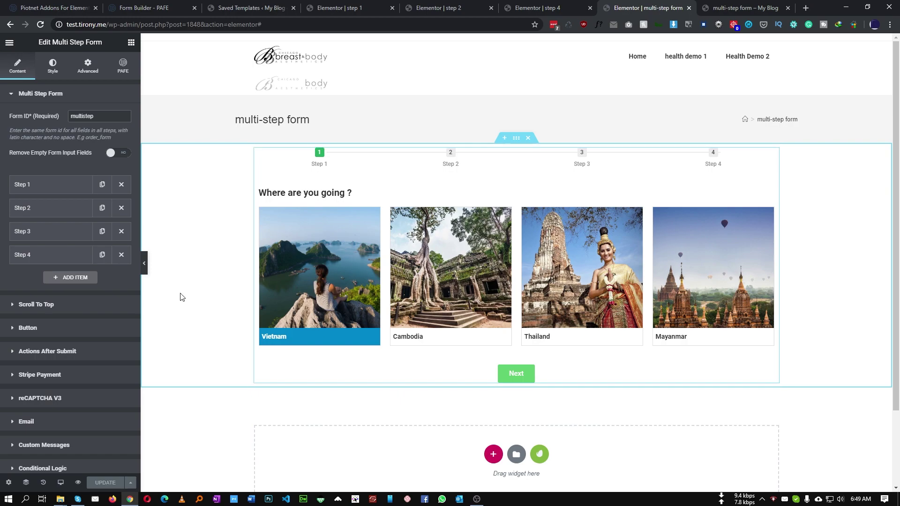
pyautogui.scroll(-1, 64, 396)
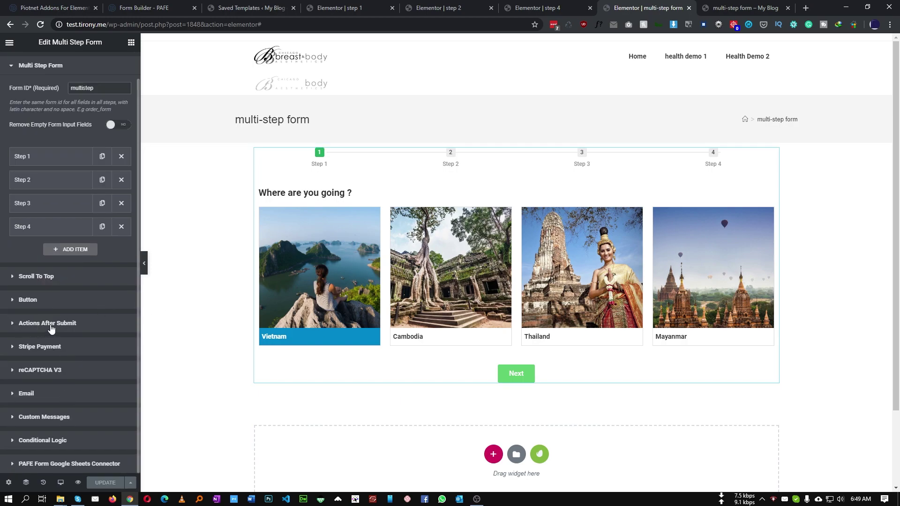
pyautogui.click(68, 328)
pyautogui.click(48, 200)
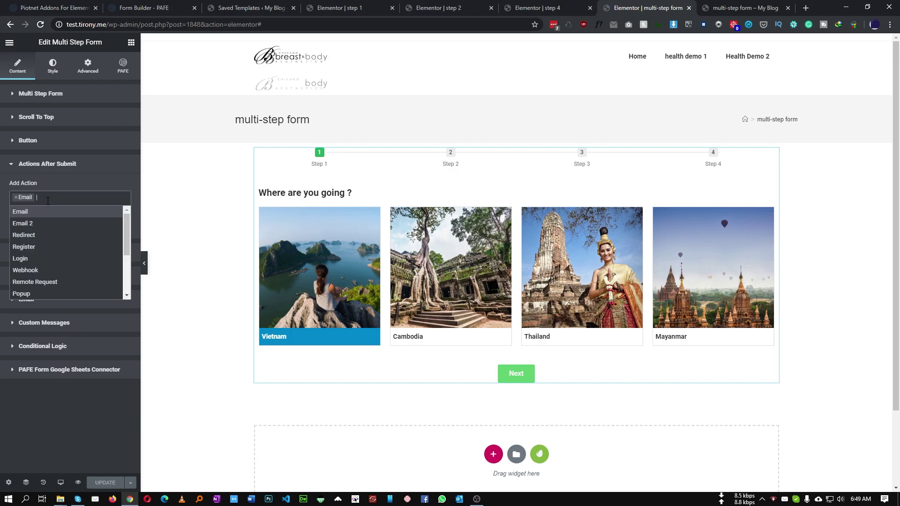
pyautogui.scroll(-2, 54, 255)
pyautogui.scroll(2, 56, 271)
pyautogui.scroll(-2, 56, 260)
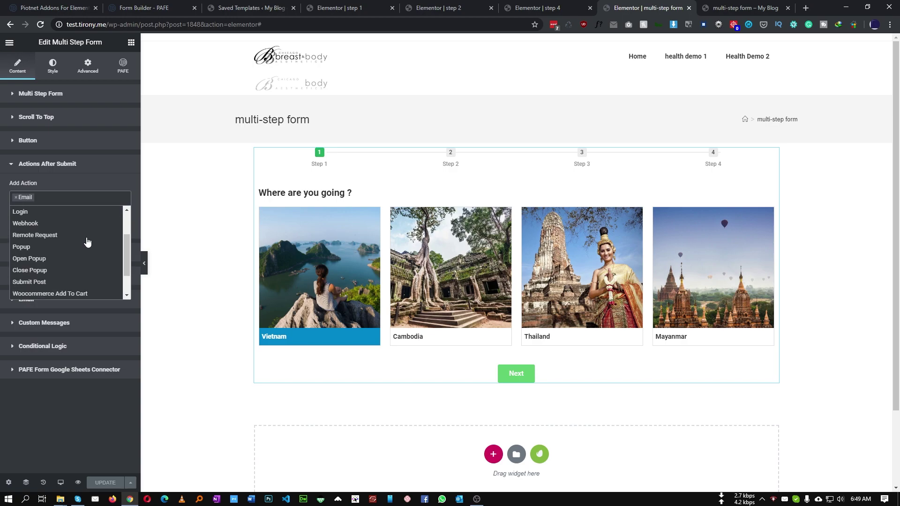
pyautogui.scroll(2, 54, 260)
pyautogui.scroll(-2, 55, 265)
pyautogui.scroll(-2, 56, 276)
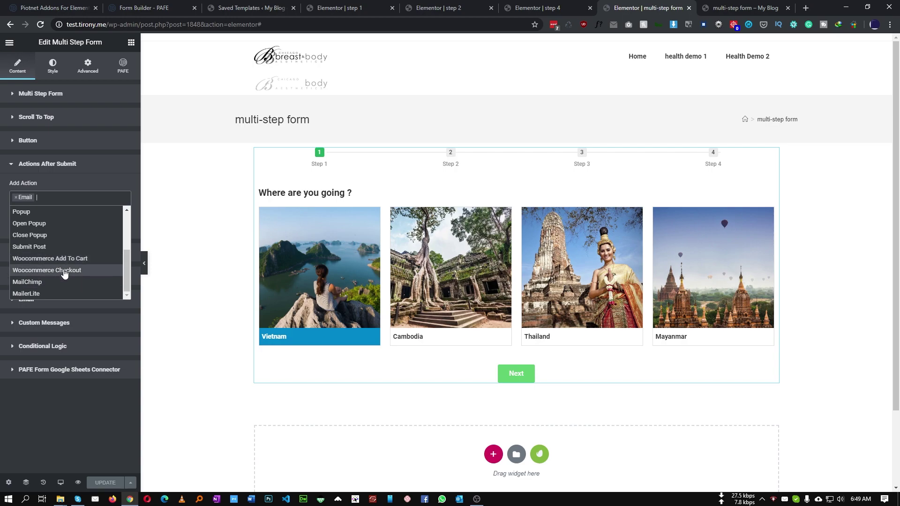
pyautogui.click(103, 165)
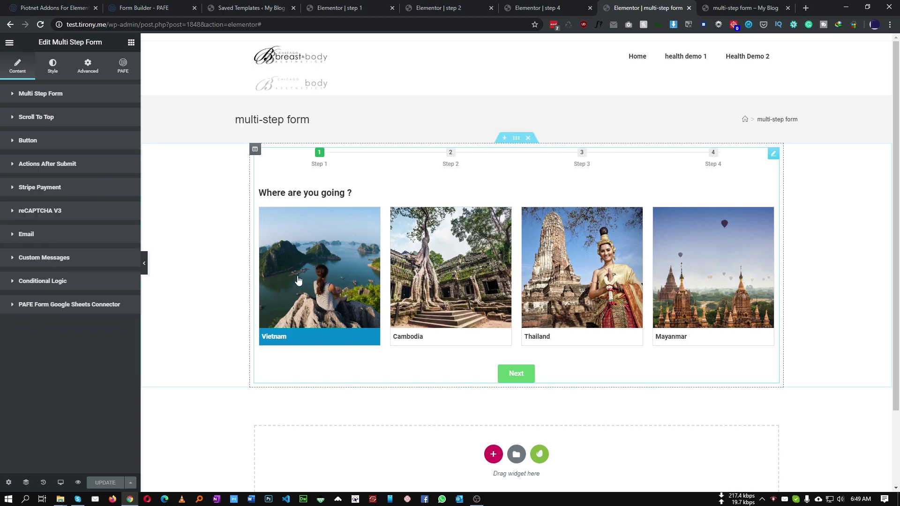
# Switch to the Piotnet Form Builder documentation page and examine the Repeater Fields Multi Level Nested example.
pyautogui.click(56, 8)
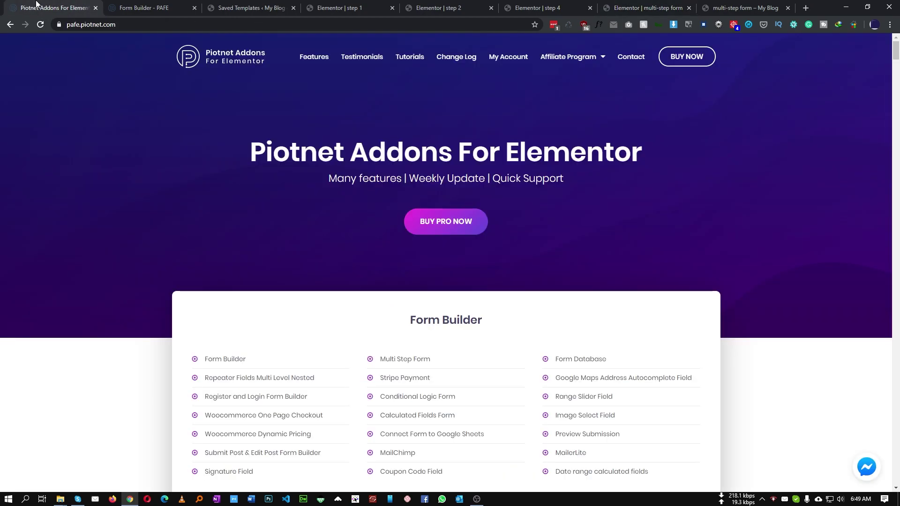
pyautogui.click(144, 8)
pyautogui.scroll(15, 201, 213)
pyautogui.scroll(4, 202, 214)
pyautogui.scroll(-2, 201, 214)
pyautogui.moveTo(409, 123); pyautogui.dragTo(566, 136)
pyautogui.scroll(-4, 514, 197)
pyautogui.scroll(4, 527, 263)
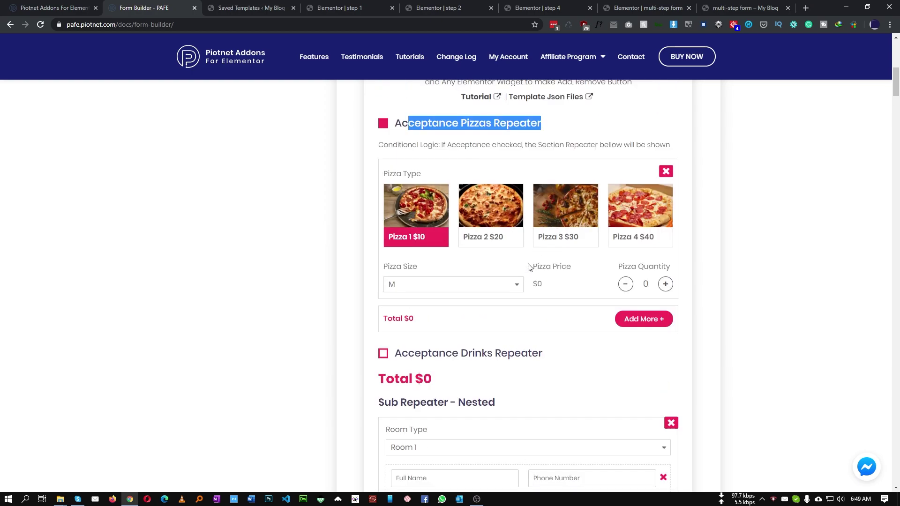
pyautogui.scroll(2, 380, 243)
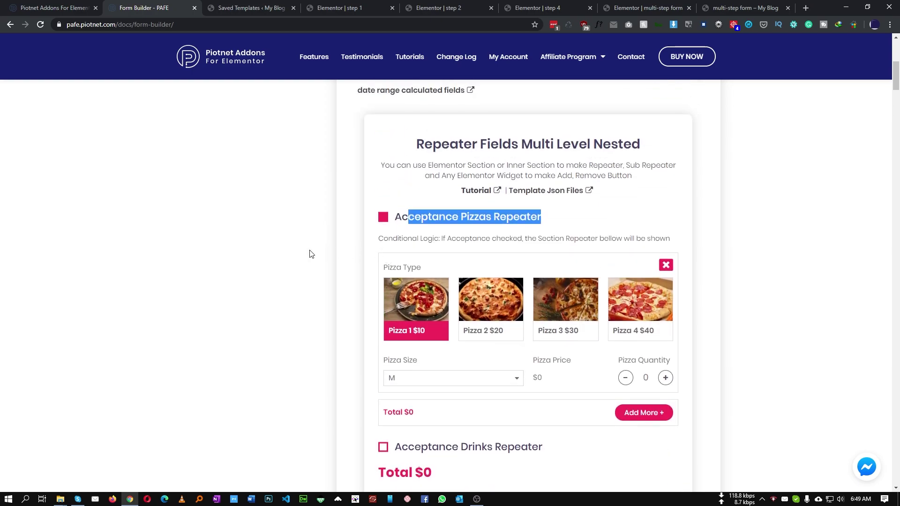